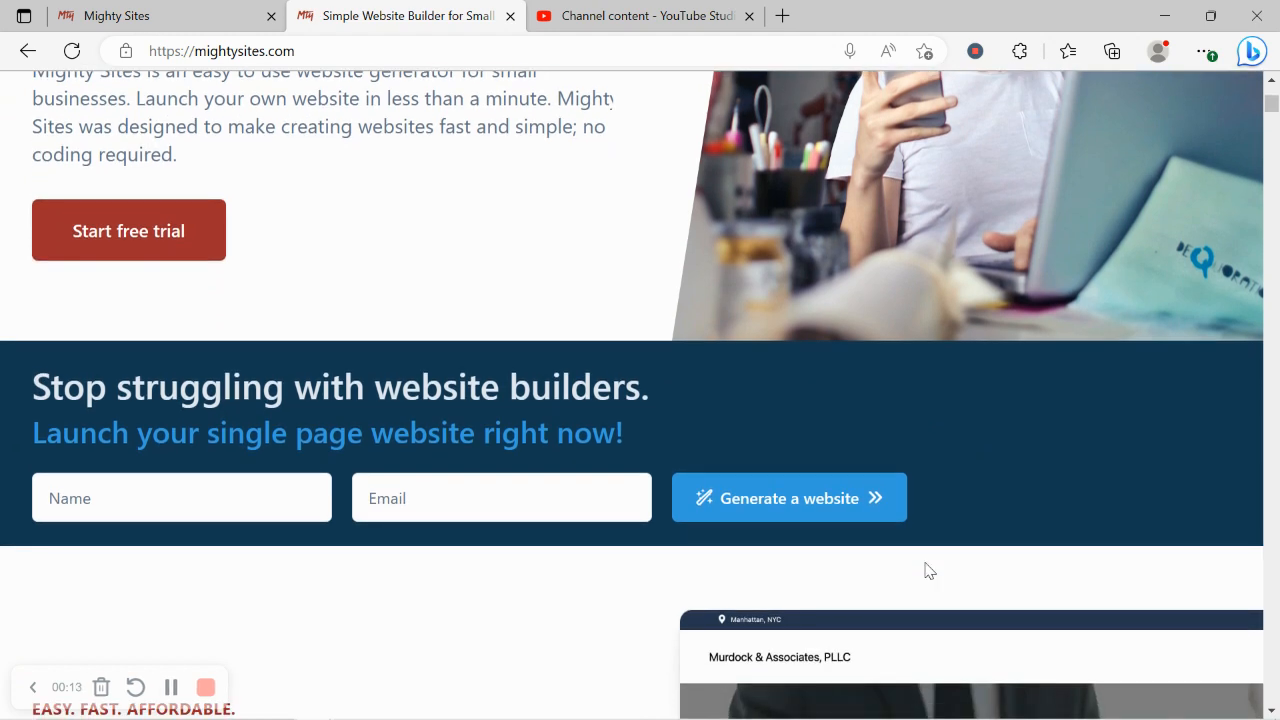
Step: Scroll down the current web page, selecting and then clearing some heading text
{"action": "scroll", "coordinate": [925, 564], "scroll_direction": "down", "scroll_amount": 5}
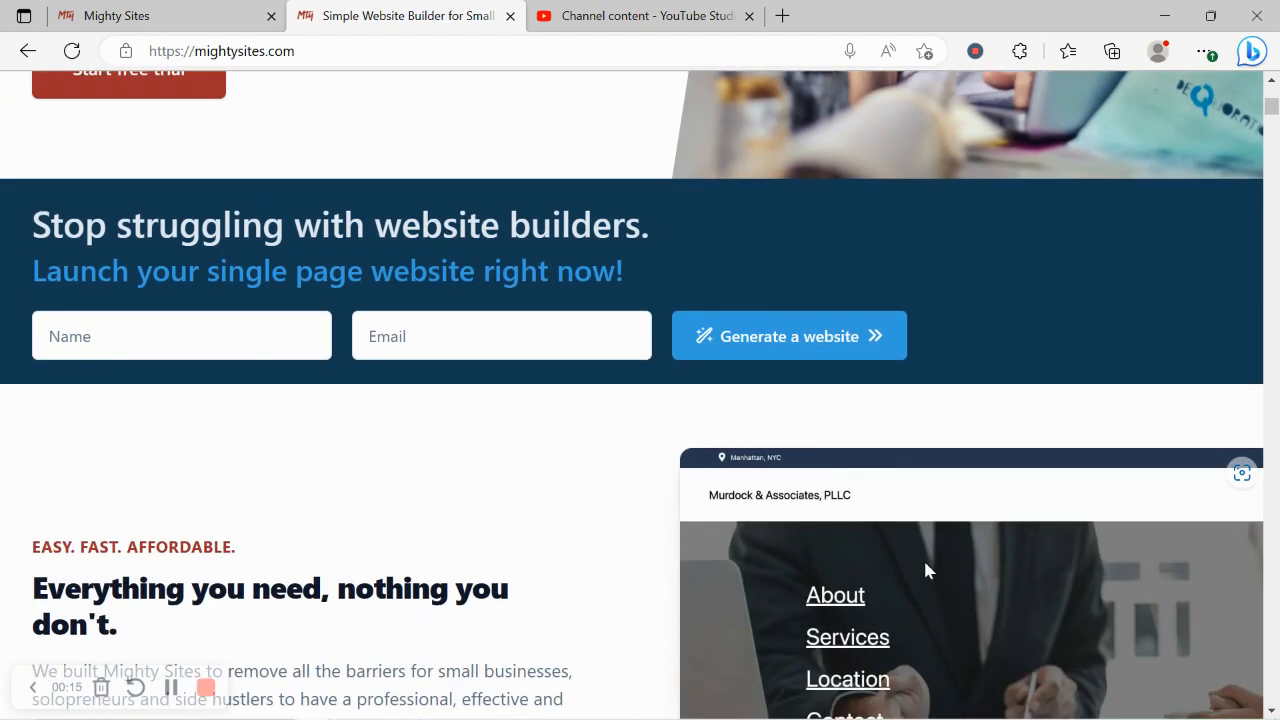
{"action": "scroll", "coordinate": [925, 570], "scroll_direction": "down", "scroll_amount": 2}
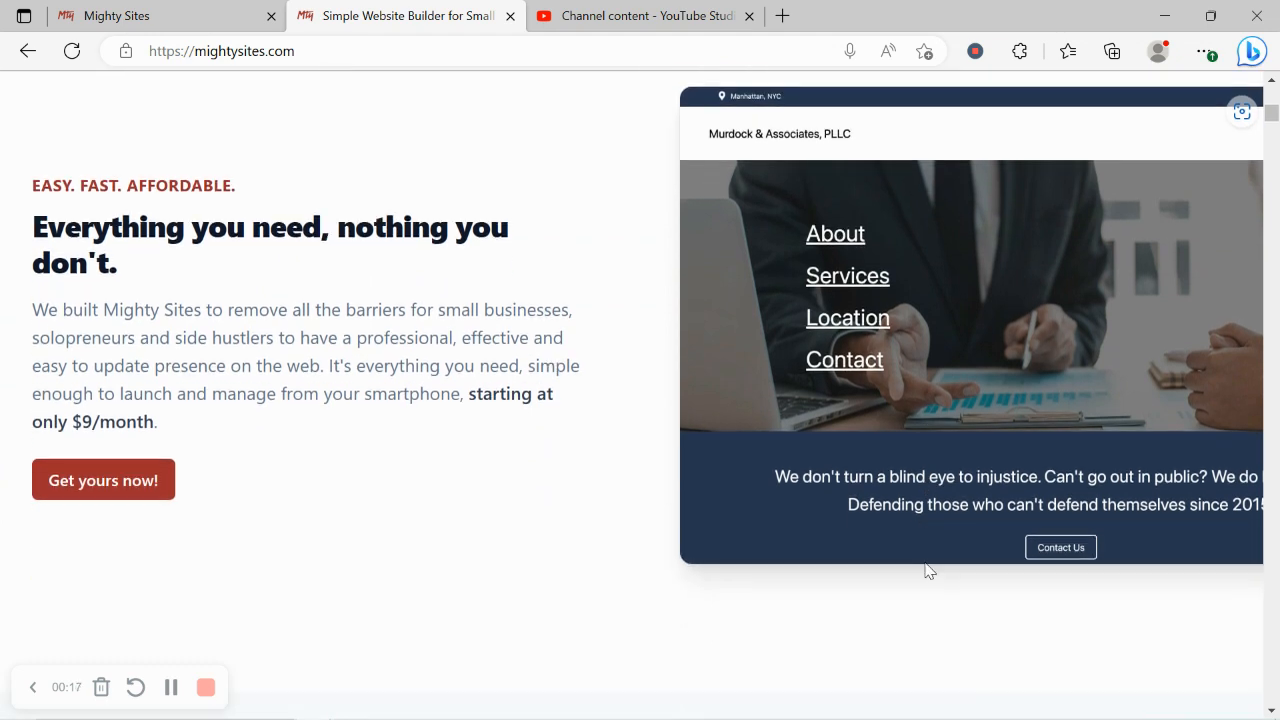
{"action": "scroll", "coordinate": [925, 570], "scroll_direction": "down", "scroll_amount": 7}
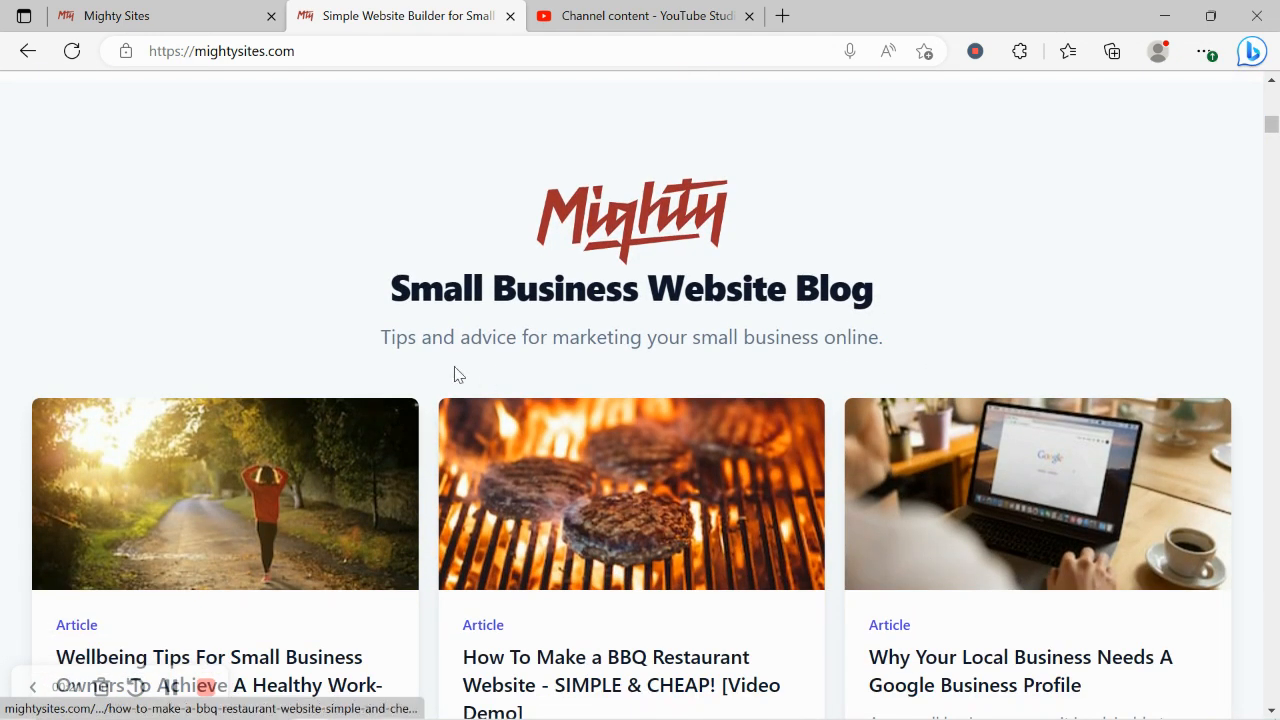
{"action": "scroll", "coordinate": [371, 296], "scroll_direction": "down", "scroll_amount": 2}
{"action": "scroll", "coordinate": [371, 298], "scroll_direction": "down", "scroll_amount": 5}
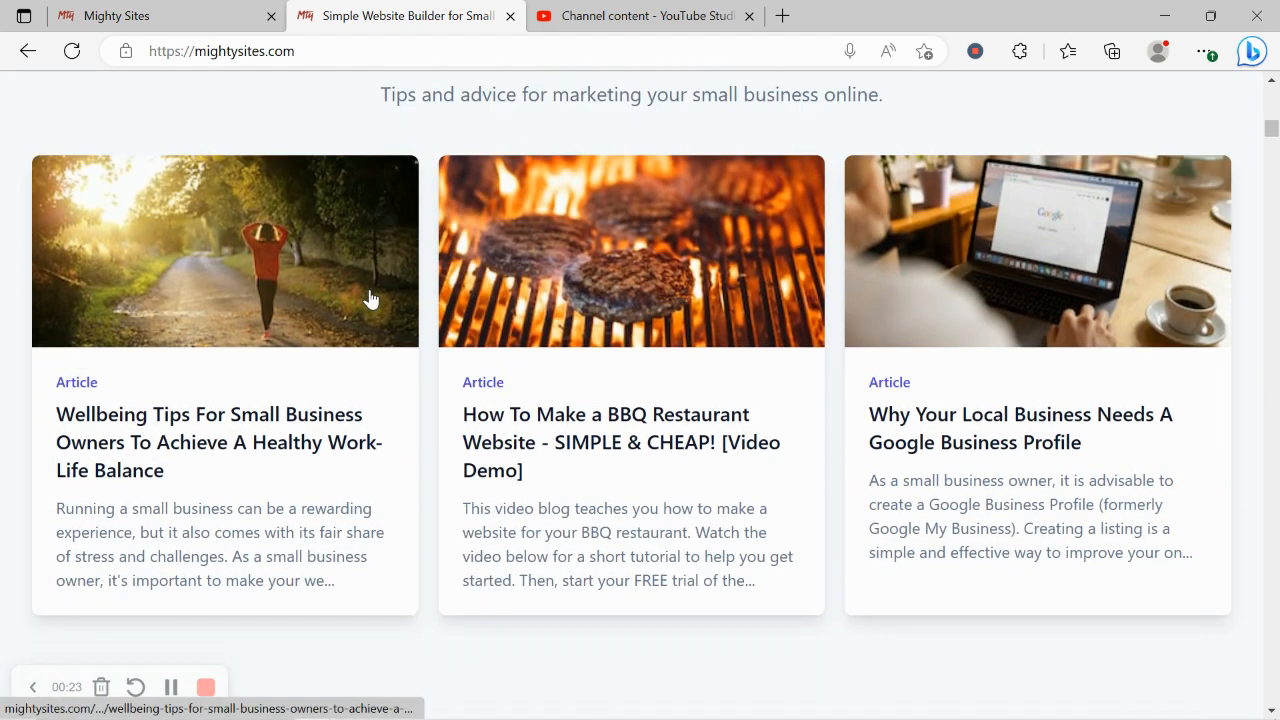
{"action": "scroll", "coordinate": [371, 298], "scroll_direction": "down", "scroll_amount": 2}
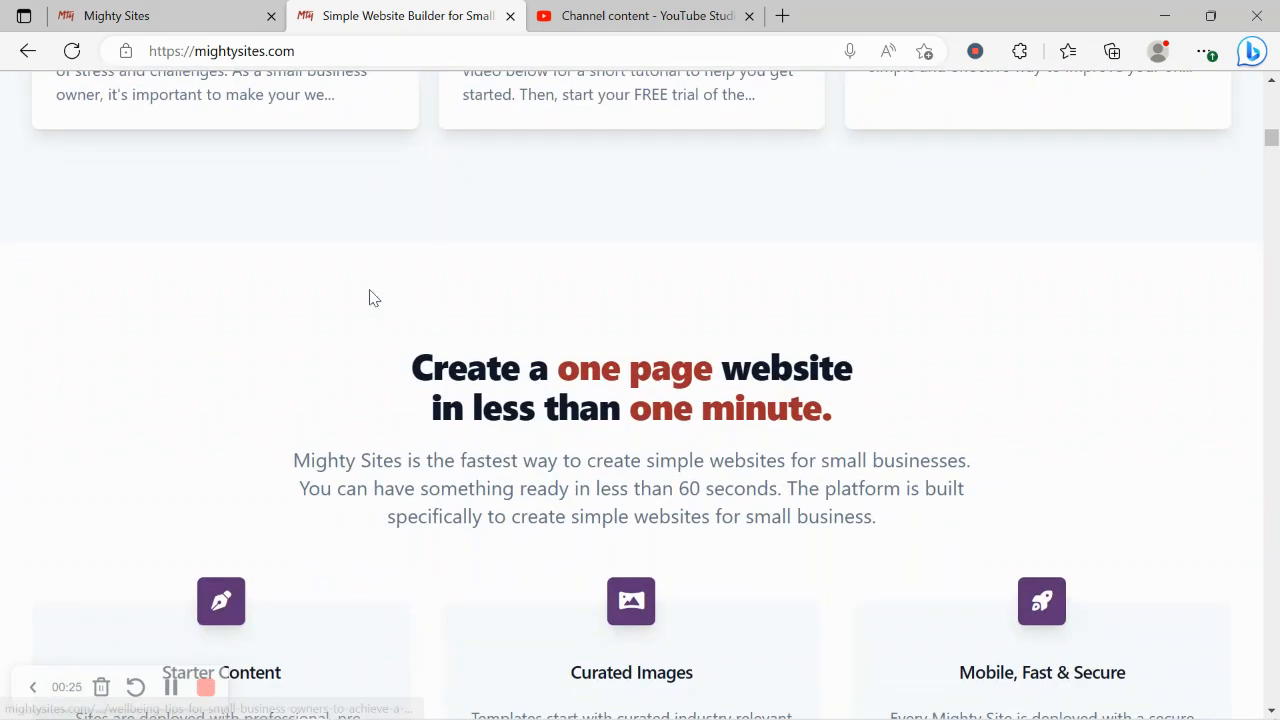
{"action": "left_click_drag", "start_coordinate": [408, 366], "coordinate": [929, 409]}
{"action": "left_click", "coordinate": [820, 466]}
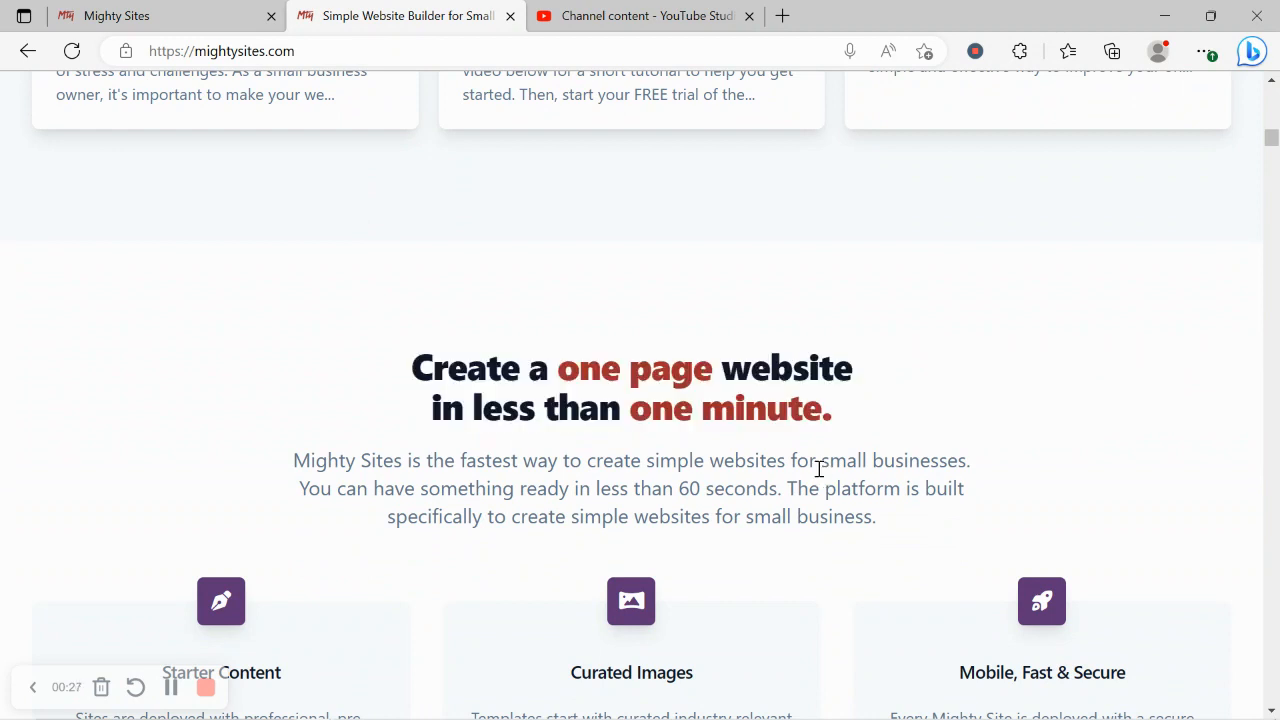
{"action": "scroll", "coordinate": [820, 472], "scroll_direction": "down", "scroll_amount": 4}
{"action": "scroll", "coordinate": [818, 476], "scroll_direction": "down", "scroll_amount": 1}
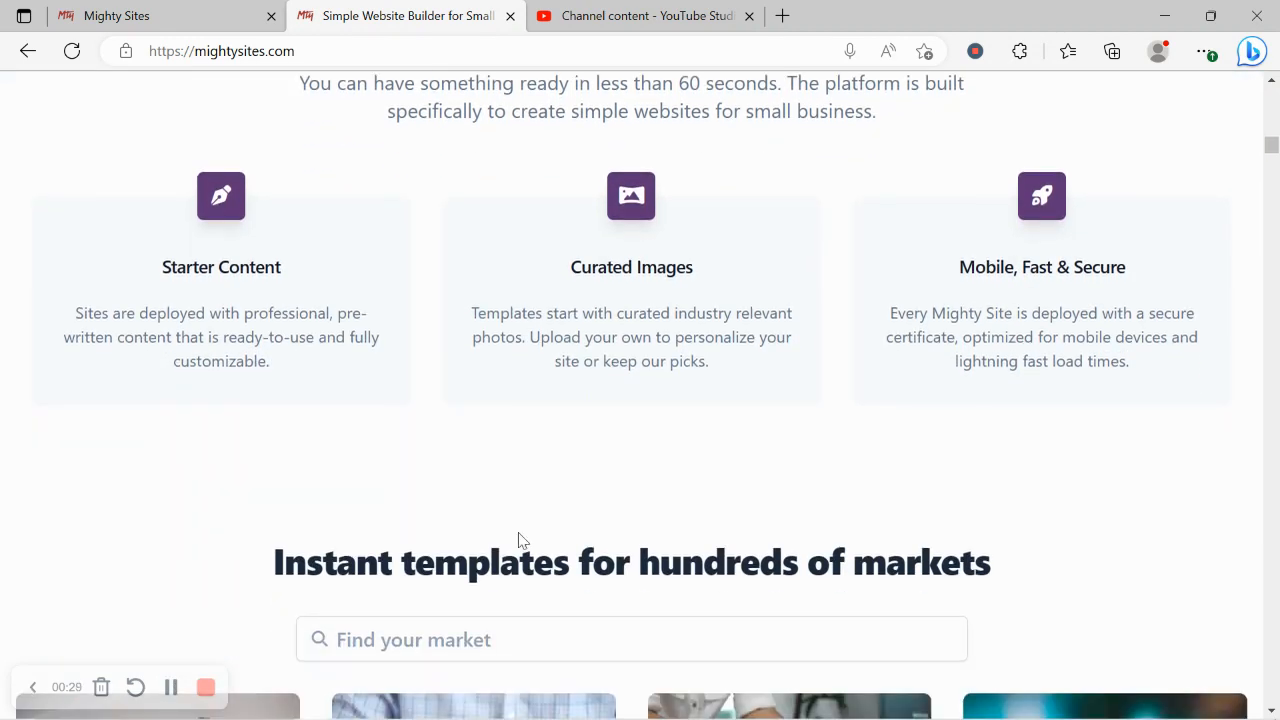
{"action": "left_click_drag", "start_coordinate": [249, 566], "coordinate": [1010, 552]}
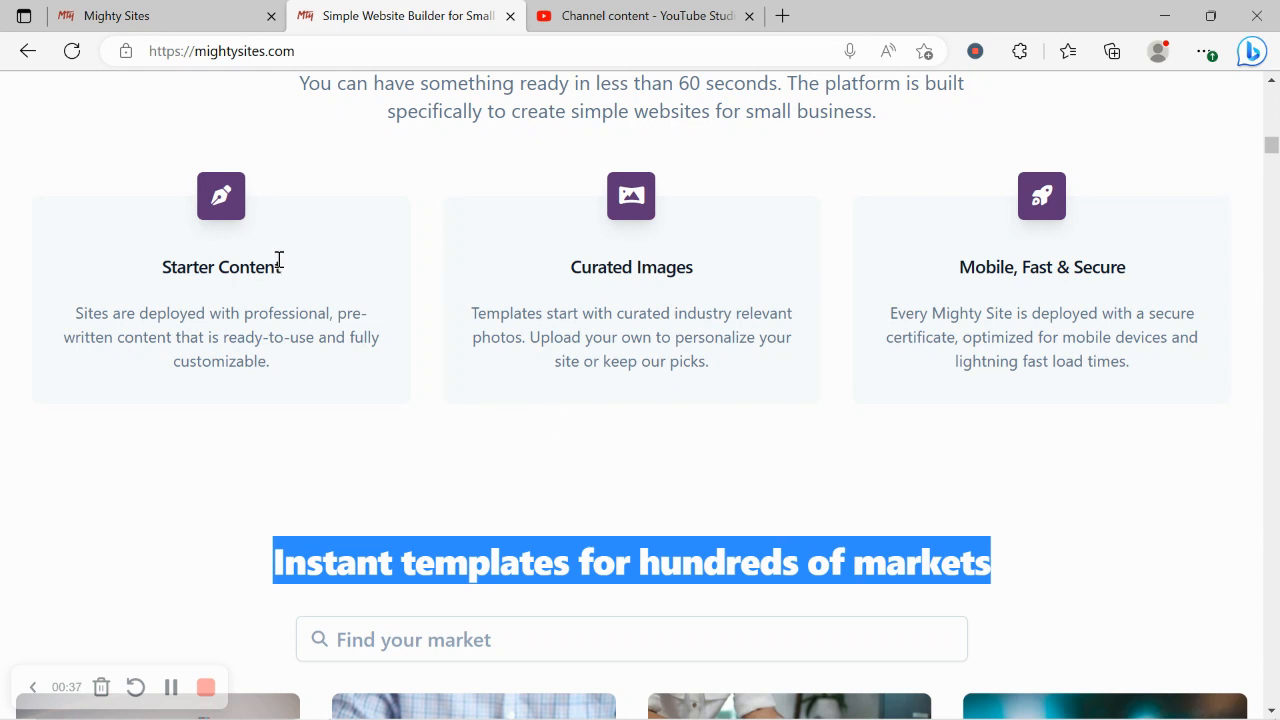
Step: Back in Mighty Sites, browse the market gallery and search it for 'tax'
{"action": "left_click", "coordinate": [222, 10]}
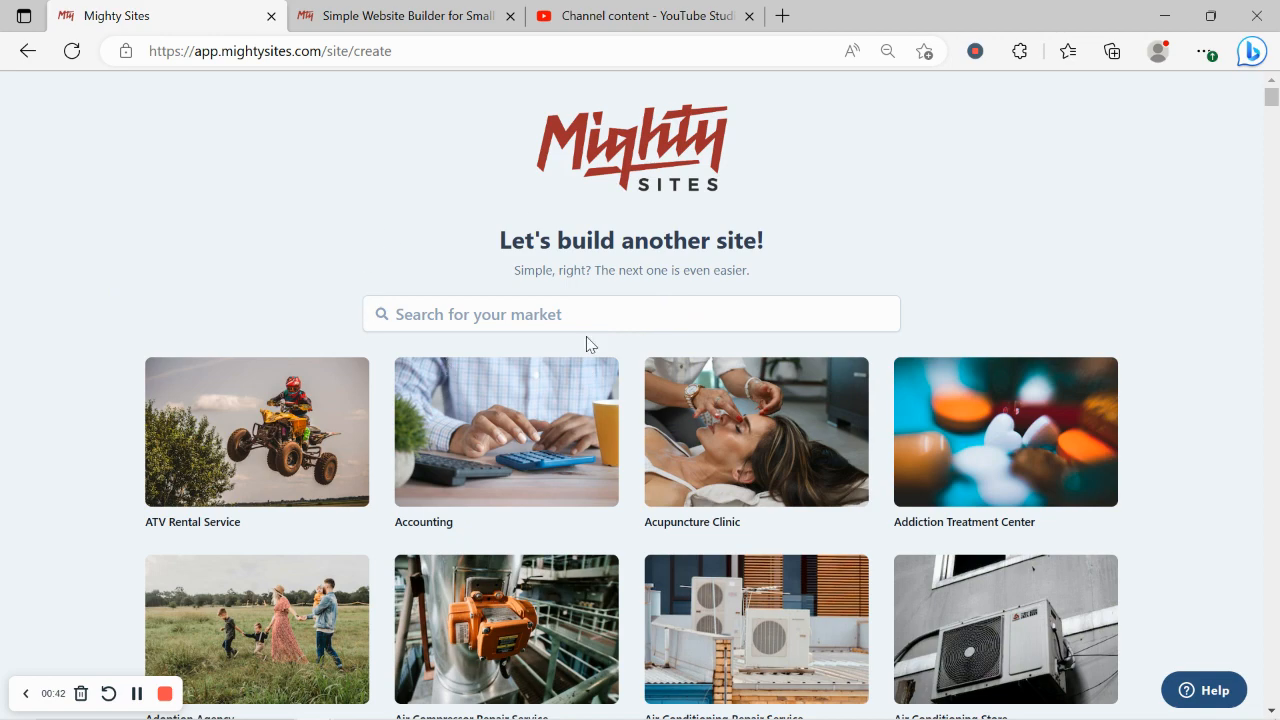
{"action": "scroll", "coordinate": [280, 281], "scroll_direction": "down", "scroll_amount": 6}
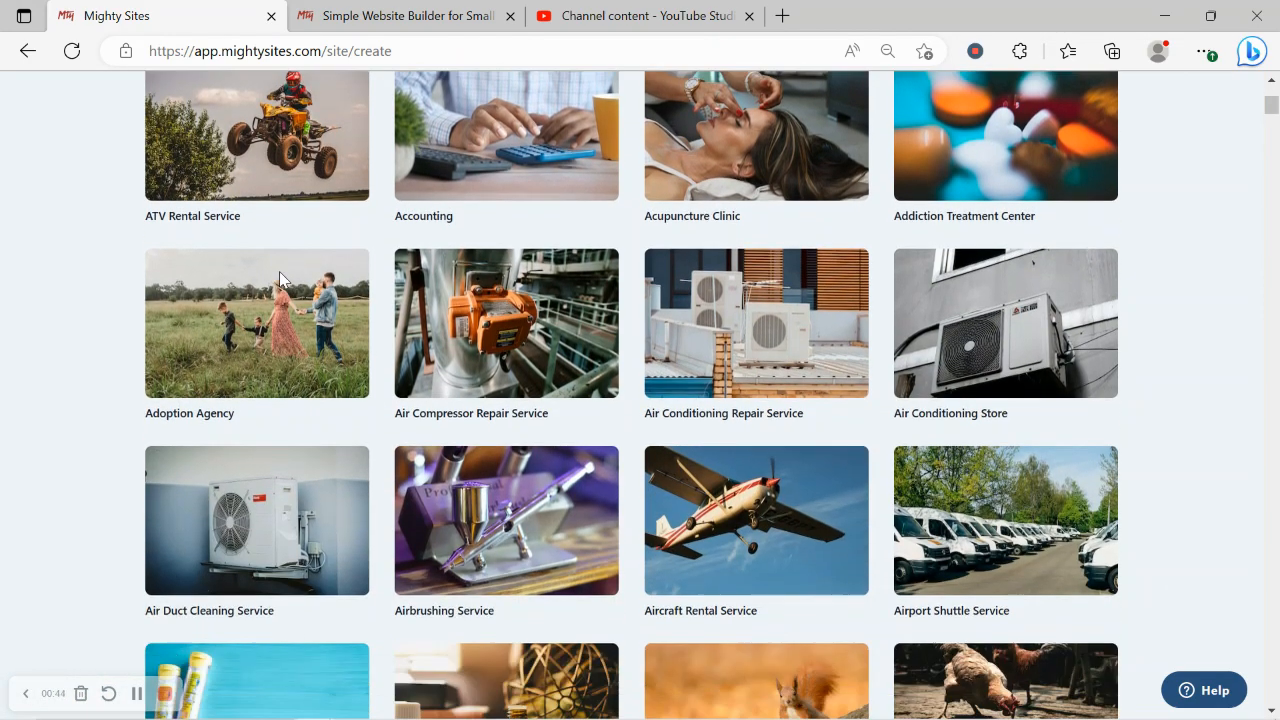
{"action": "scroll", "coordinate": [280, 281], "scroll_direction": "down", "scroll_amount": 3}
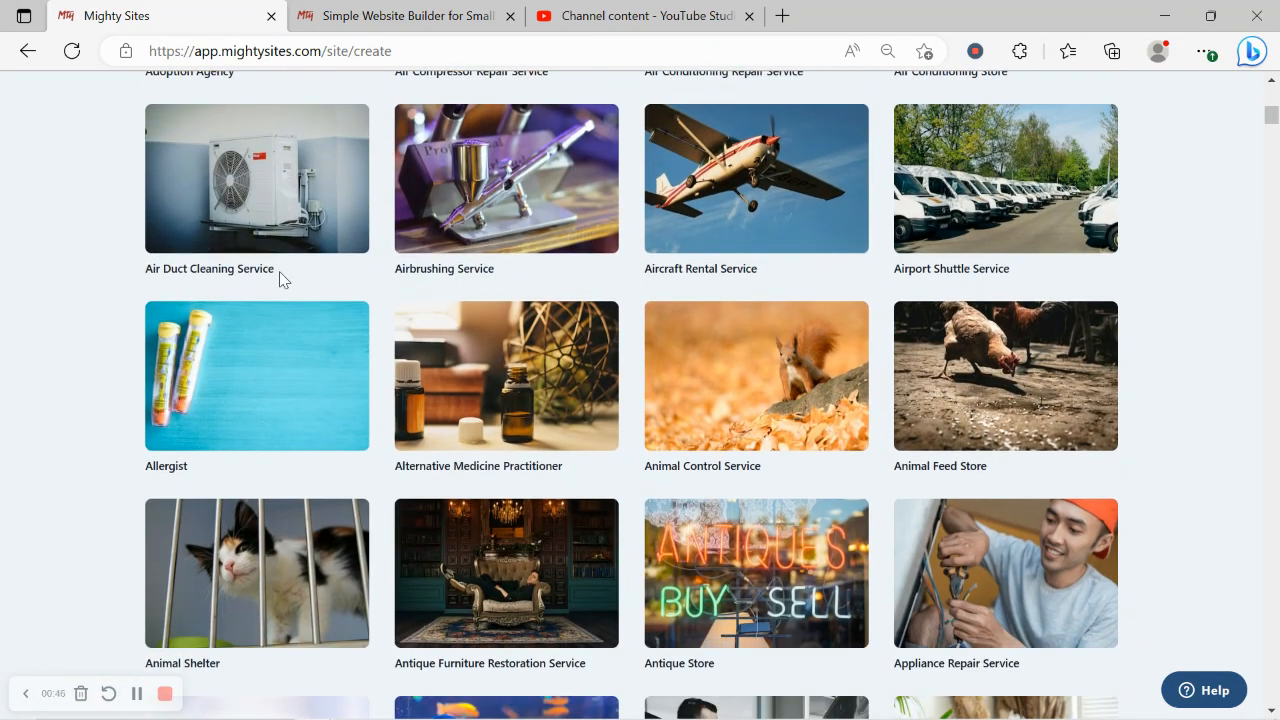
{"action": "scroll", "coordinate": [279, 281], "scroll_direction": "down", "scroll_amount": 3}
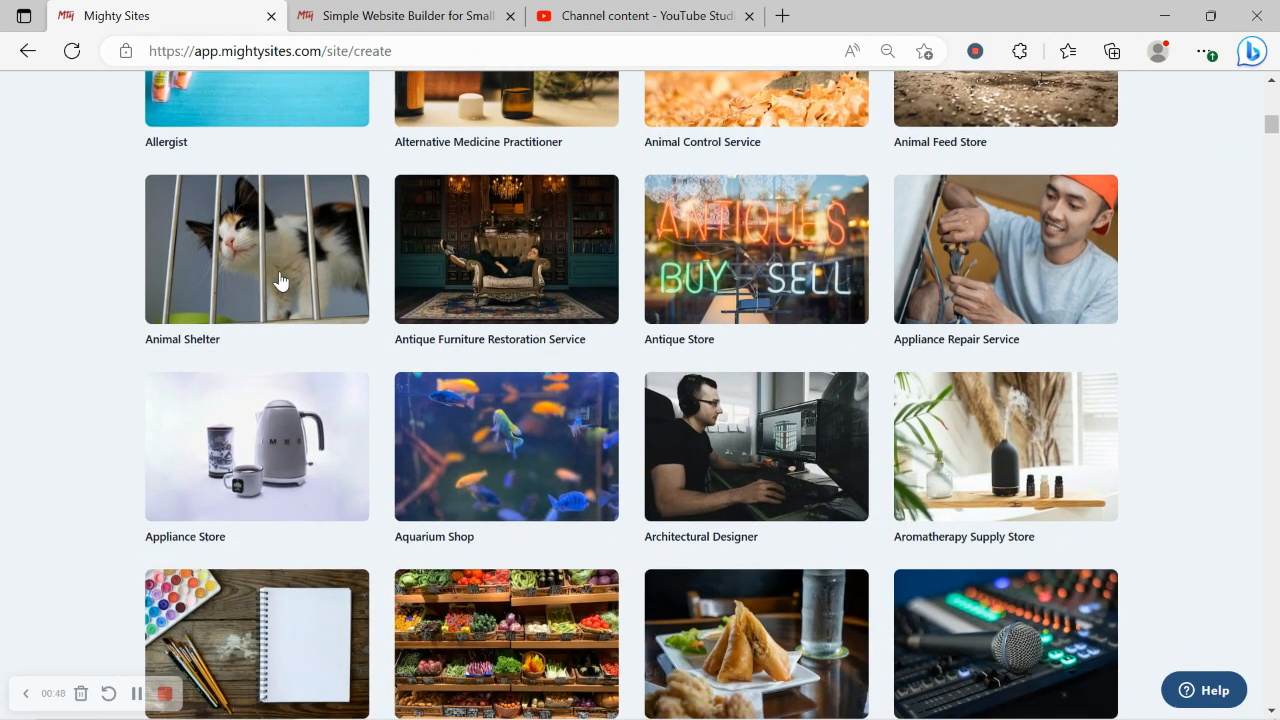
{"action": "scroll", "coordinate": [279, 272], "scroll_direction": "down", "scroll_amount": 5}
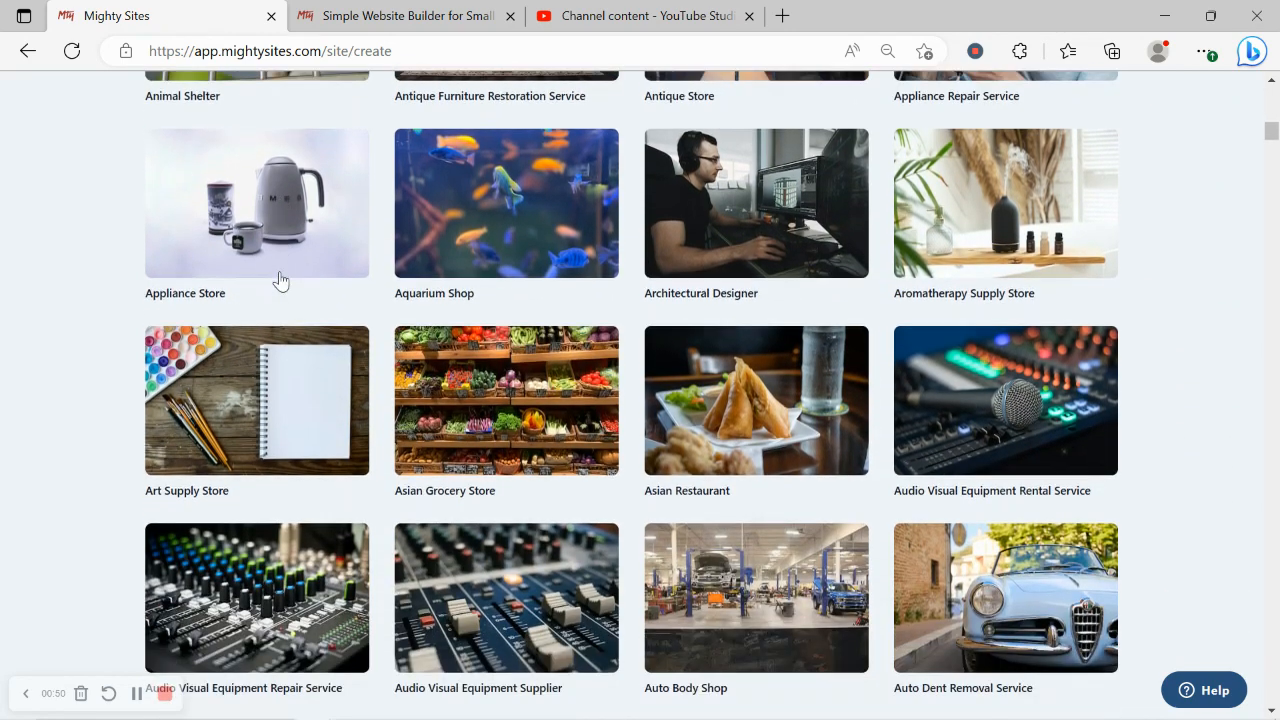
{"action": "scroll", "coordinate": [279, 281], "scroll_direction": "down", "scroll_amount": 2}
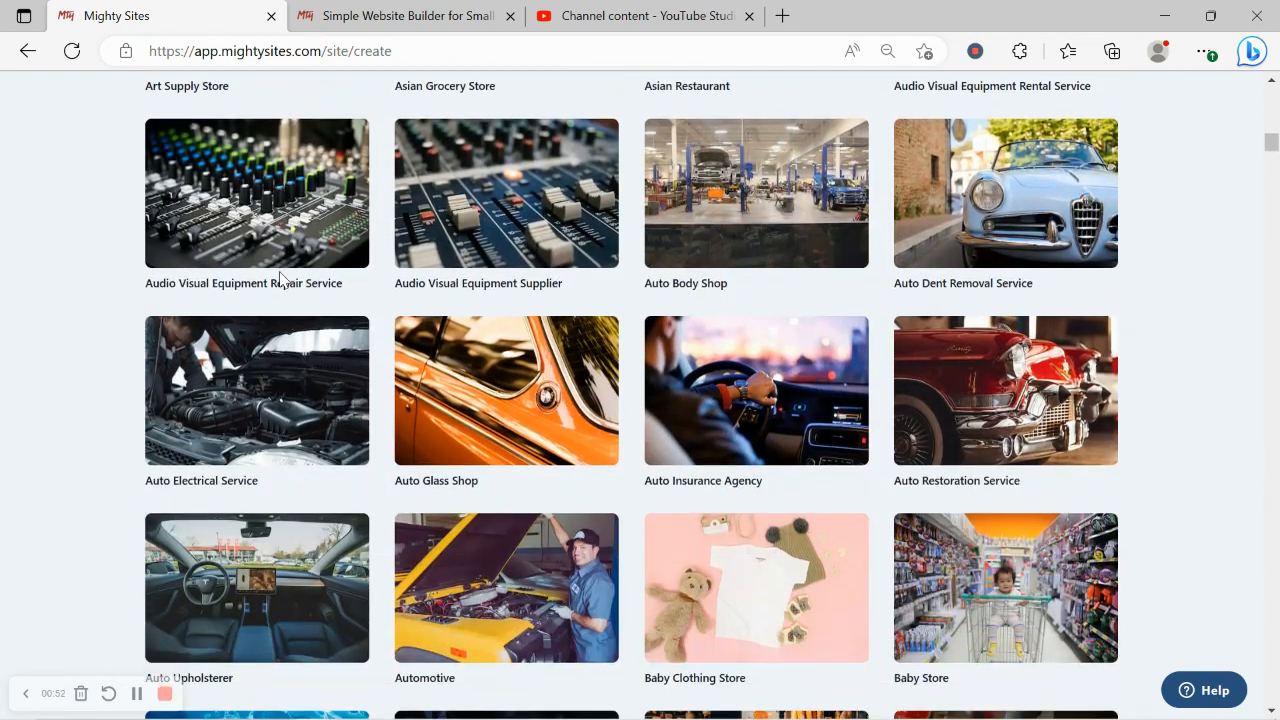
{"action": "scroll", "coordinate": [280, 282], "scroll_direction": "up", "scroll_amount": 5}
{"action": "scroll", "coordinate": [280, 281], "scroll_direction": "up", "scroll_amount": 11}
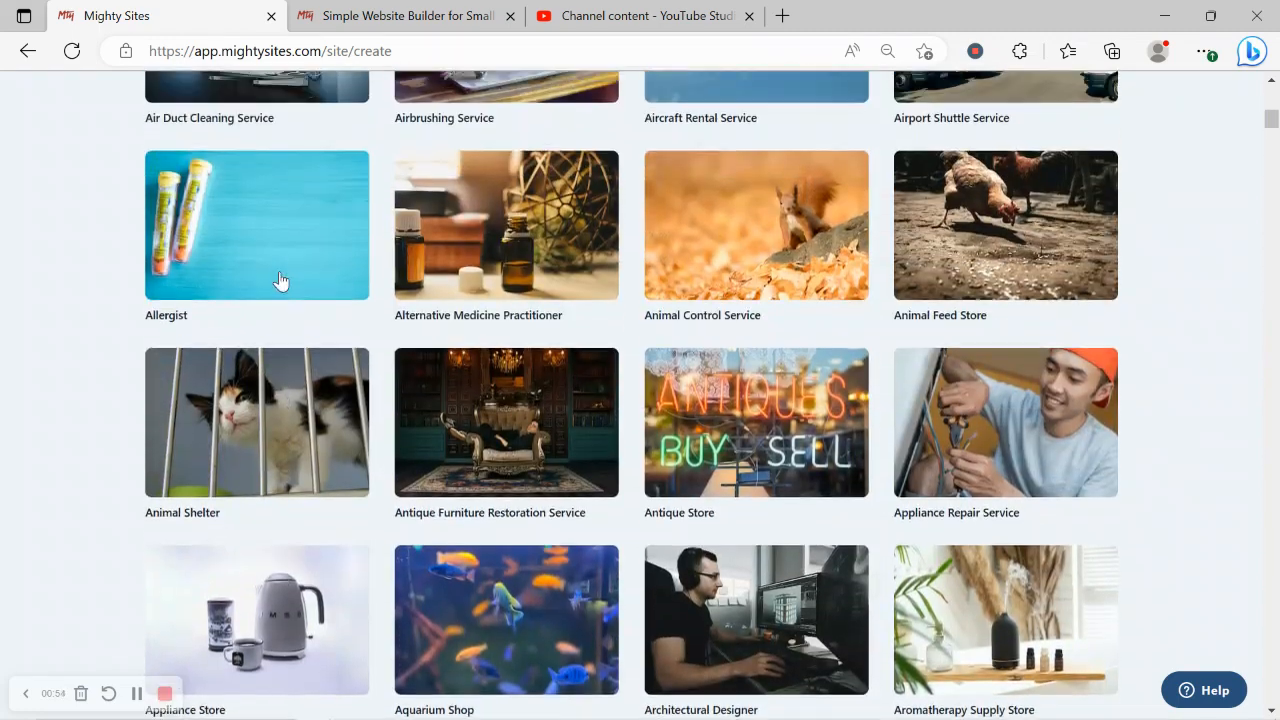
{"action": "scroll", "coordinate": [280, 281], "scroll_direction": "up", "scroll_amount": 3}
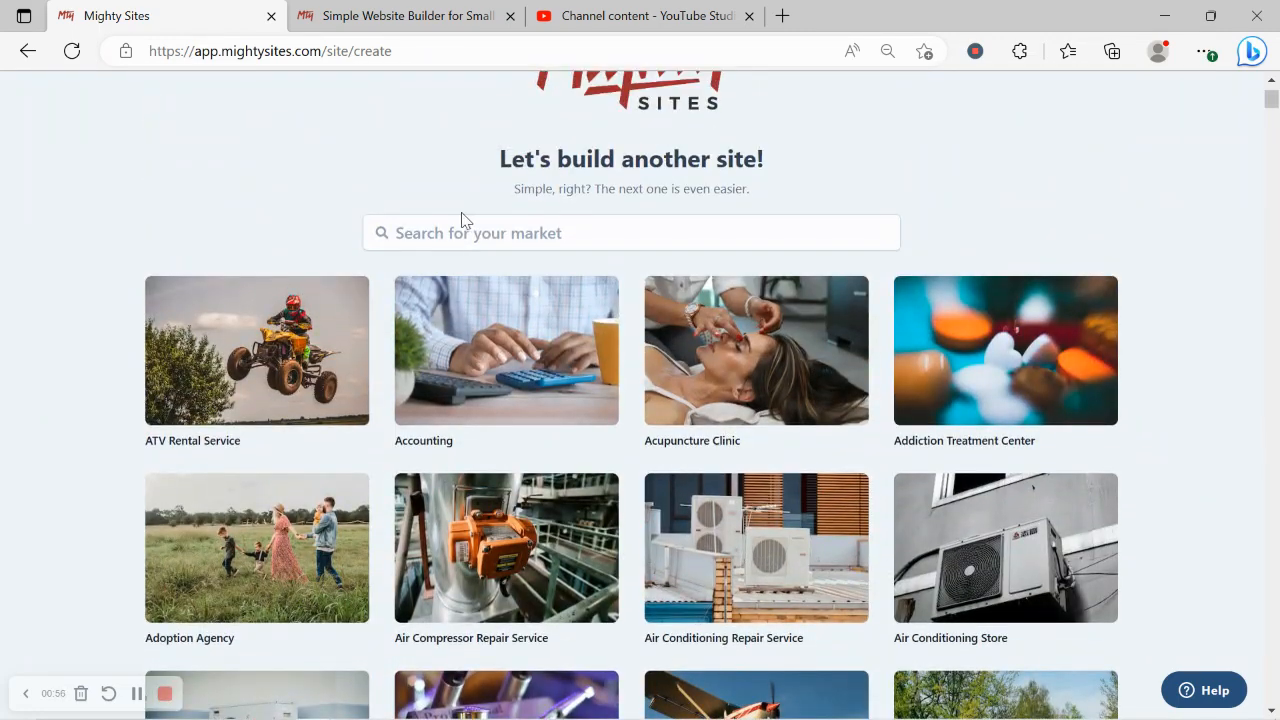
{"action": "left_click", "coordinate": [485, 228]}
{"action": "type", "text": "tax c"}
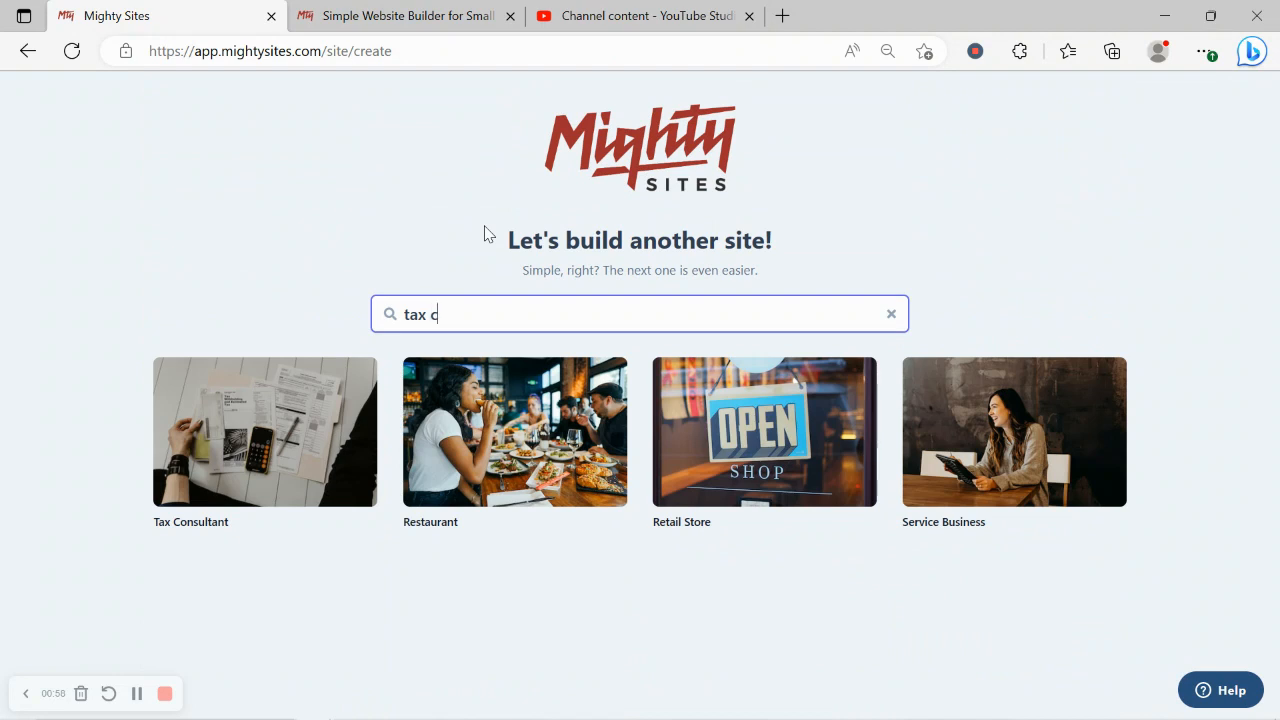
Step: Pick the Tax Consultant template and enter the company name and city Denver
{"action": "left_click", "coordinate": [260, 460]}
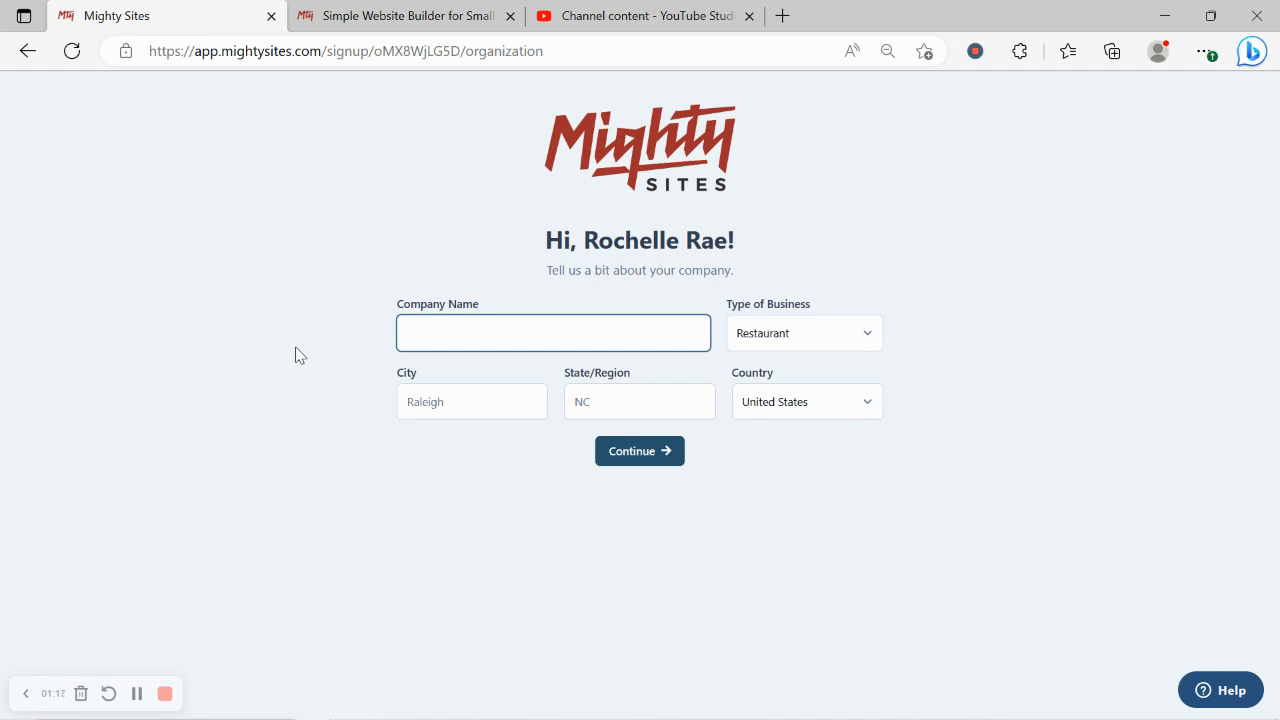
{"action": "type", "text": "Rochelle's Tax Sol"}
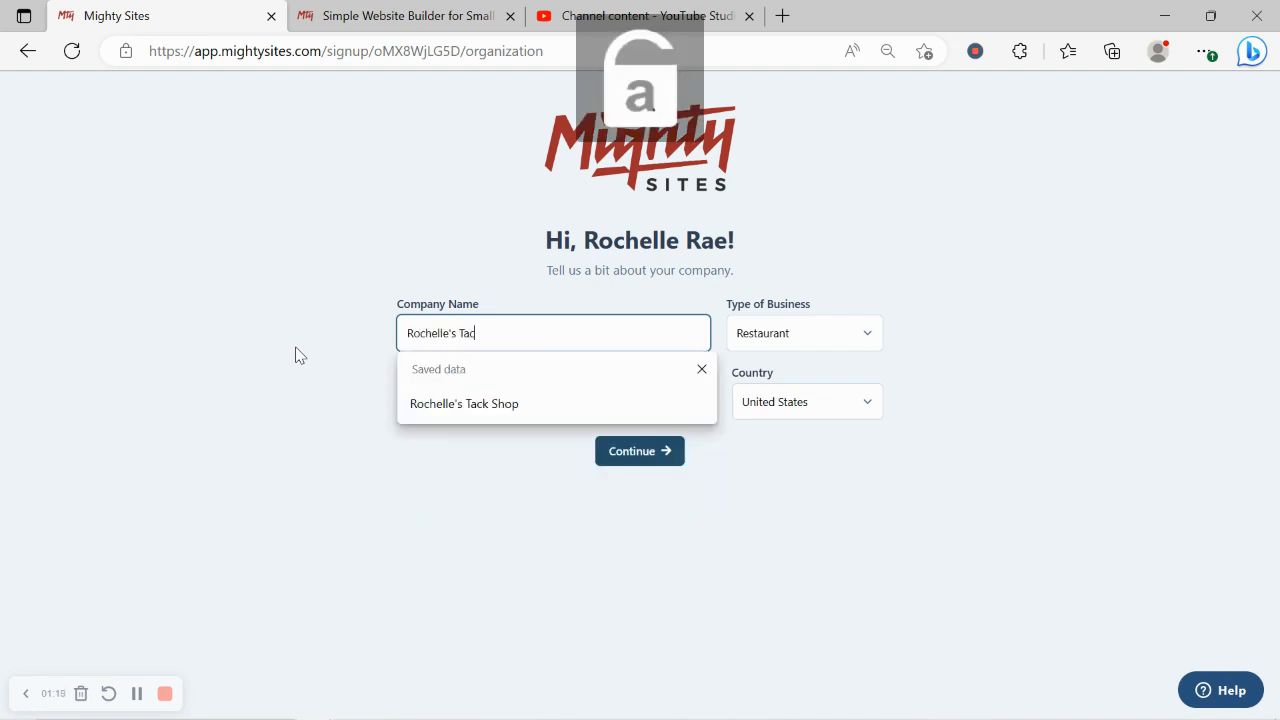
{"action": "type", "text": "utions"}
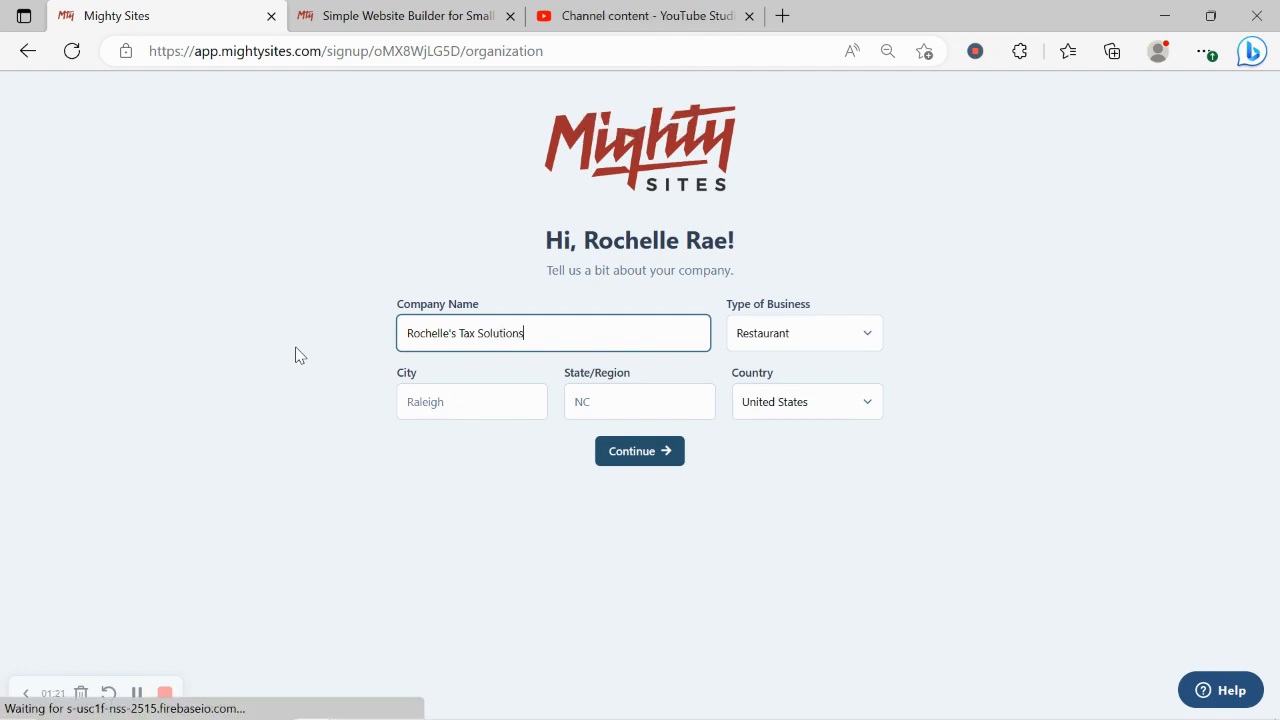
{"action": "left_click", "coordinate": [463, 400]}
{"action": "type", "text": "d"}
{"action": "key", "text": "BackSpace"}
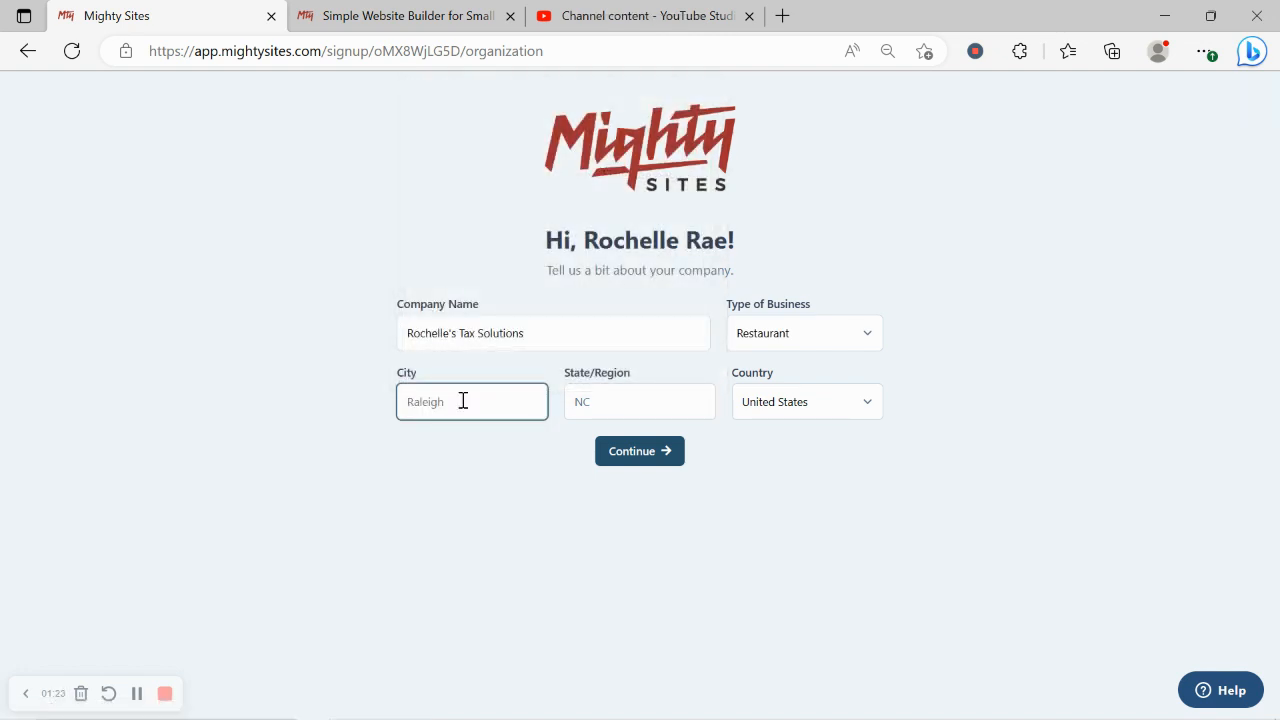
{"action": "key", "text": "Caps_Lock"}
{"action": "type", "text": "D"}
{"action": "key", "text": "Caps_Lock"}
{"action": "type", "text": "env"}
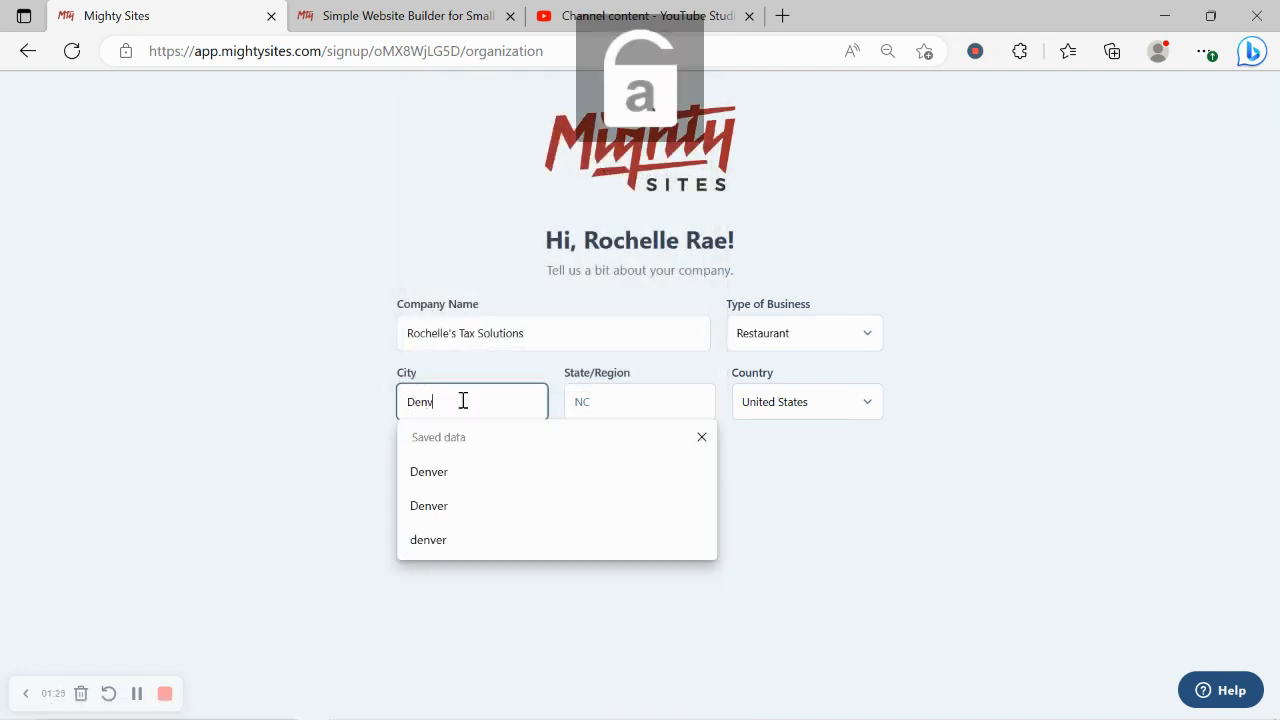
{"action": "type", "text": "er"}
Step: Set the state to Colorado and business type to Service, then submit the form
{"action": "left_click", "coordinate": [604, 400]}
{"action": "key", "text": "Caps_Lock"}
{"action": "type", "text": "C"}
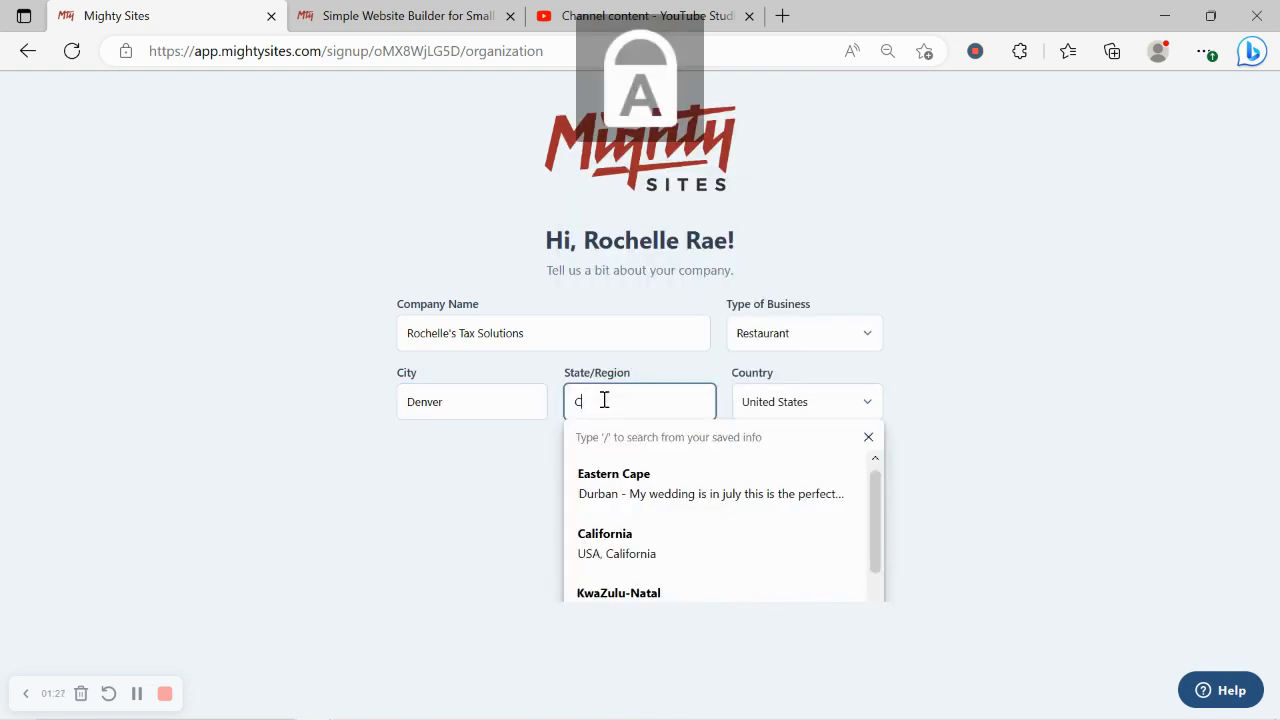
{"action": "key", "text": "Caps_Lock"}
{"action": "type", "text": "olorado"}
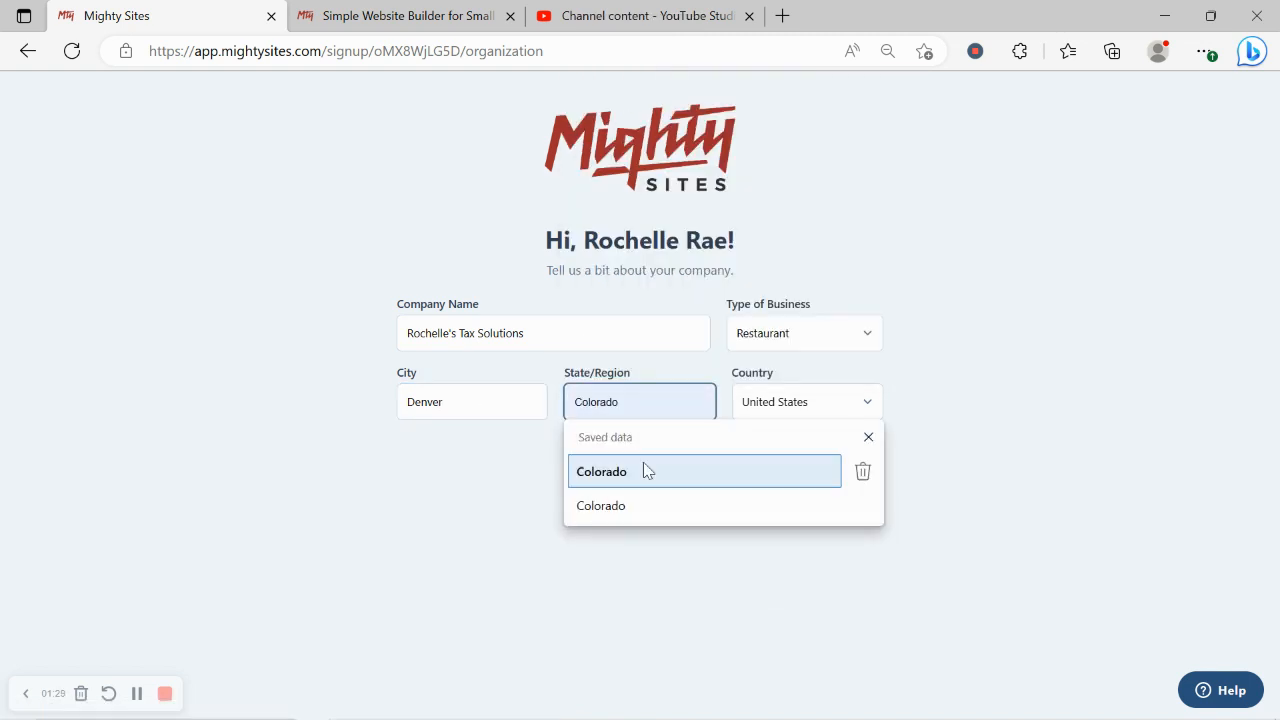
{"action": "left_click", "coordinate": [643, 465]}
{"action": "left_click", "coordinate": [820, 328]}
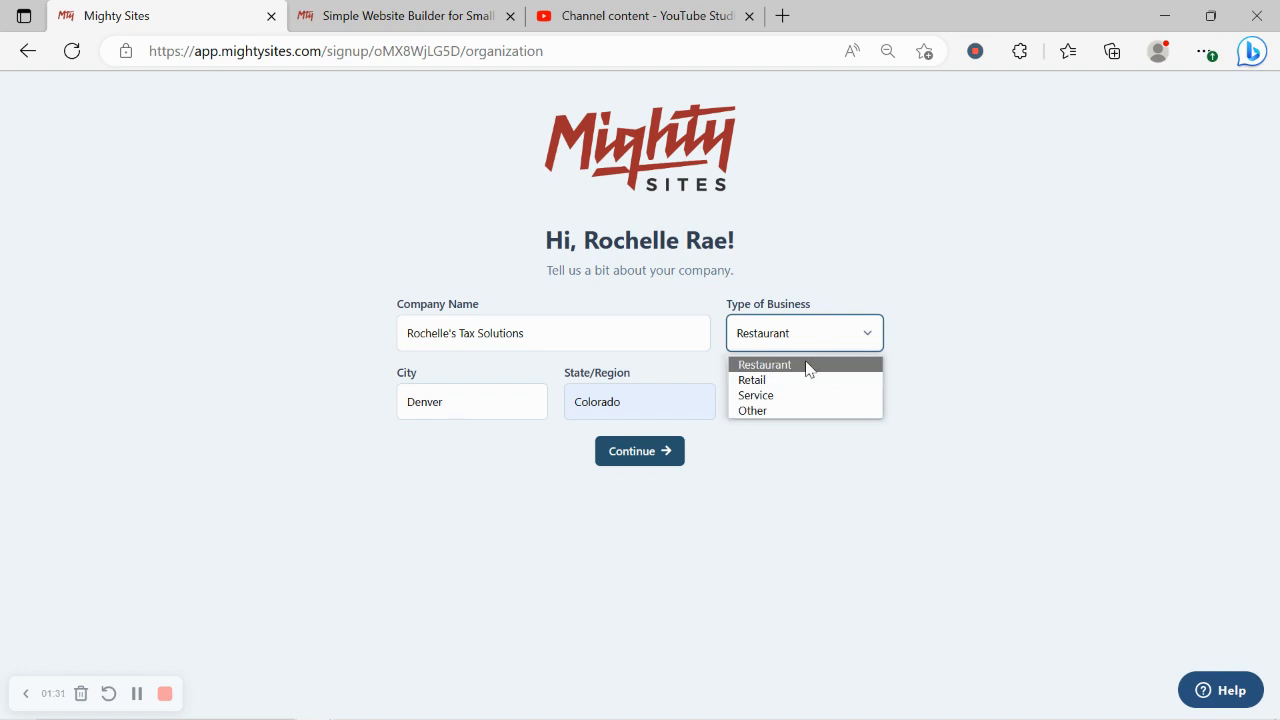
{"action": "left_click", "coordinate": [808, 402]}
{"action": "left_click", "coordinate": [650, 452]}
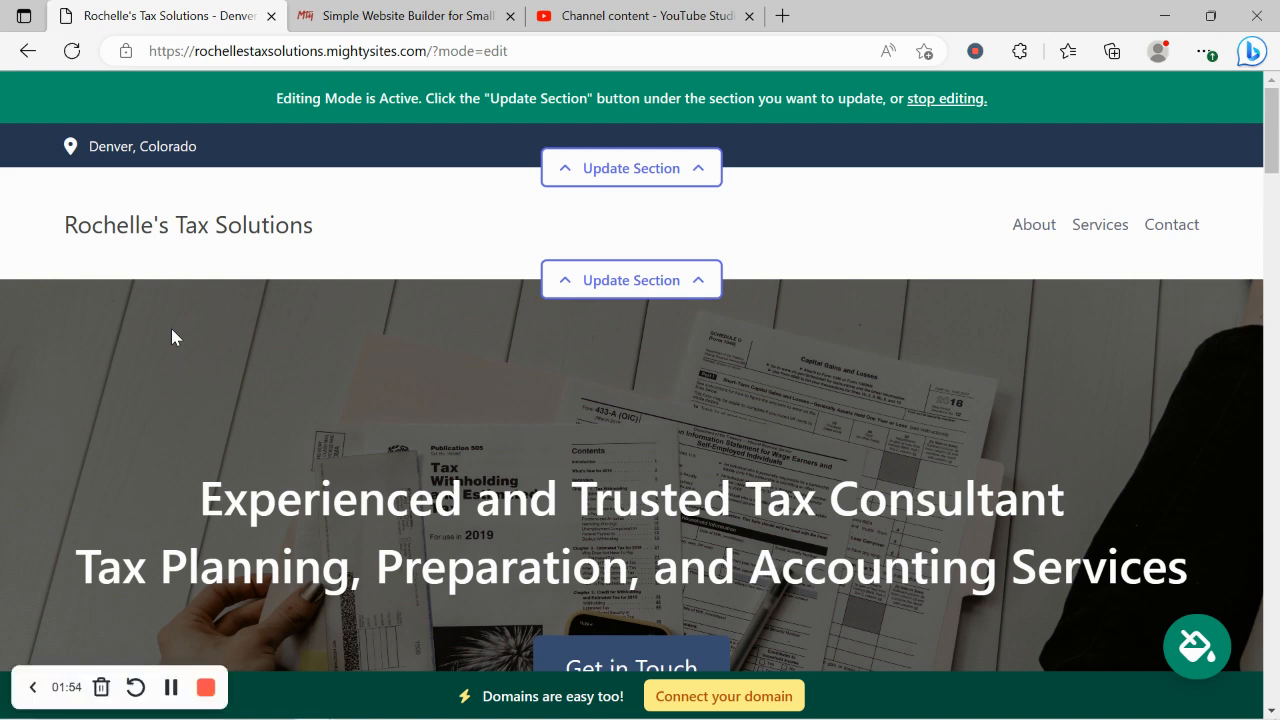
{"action": "scroll", "coordinate": [172, 337], "scroll_direction": "down", "scroll_amount": 5}
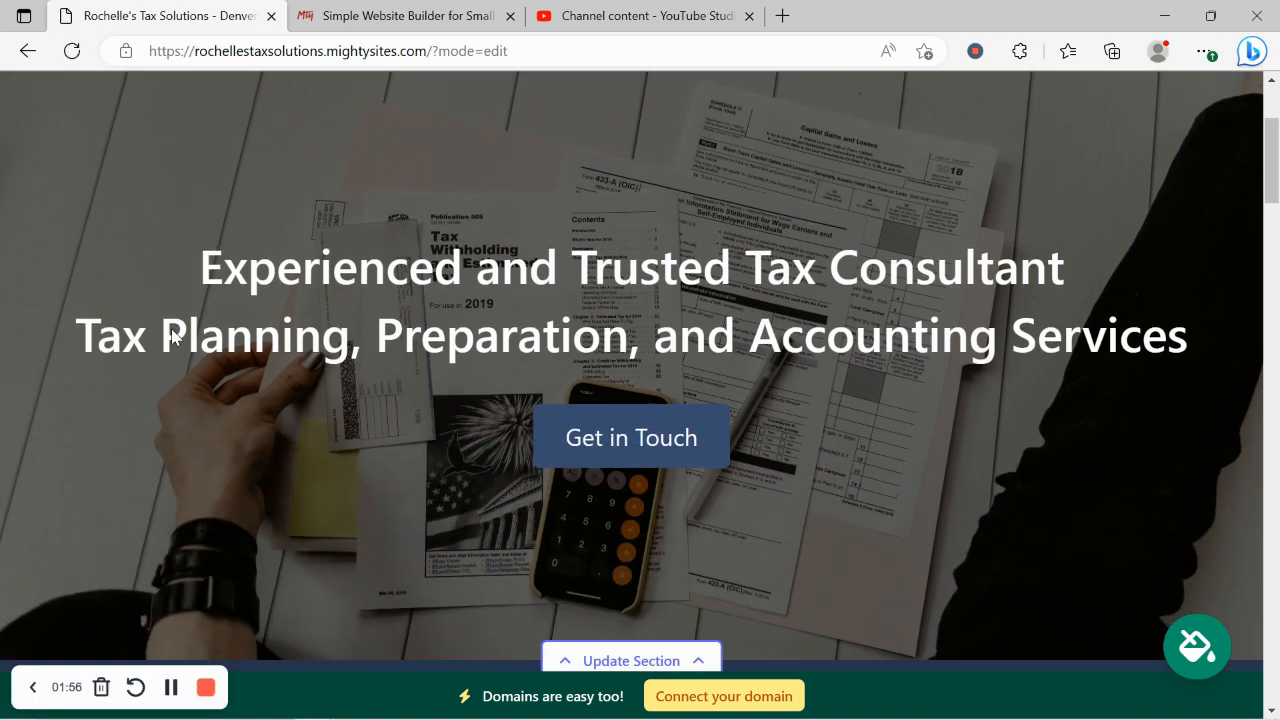
{"action": "scroll", "coordinate": [172, 337], "scroll_direction": "down", "scroll_amount": 6}
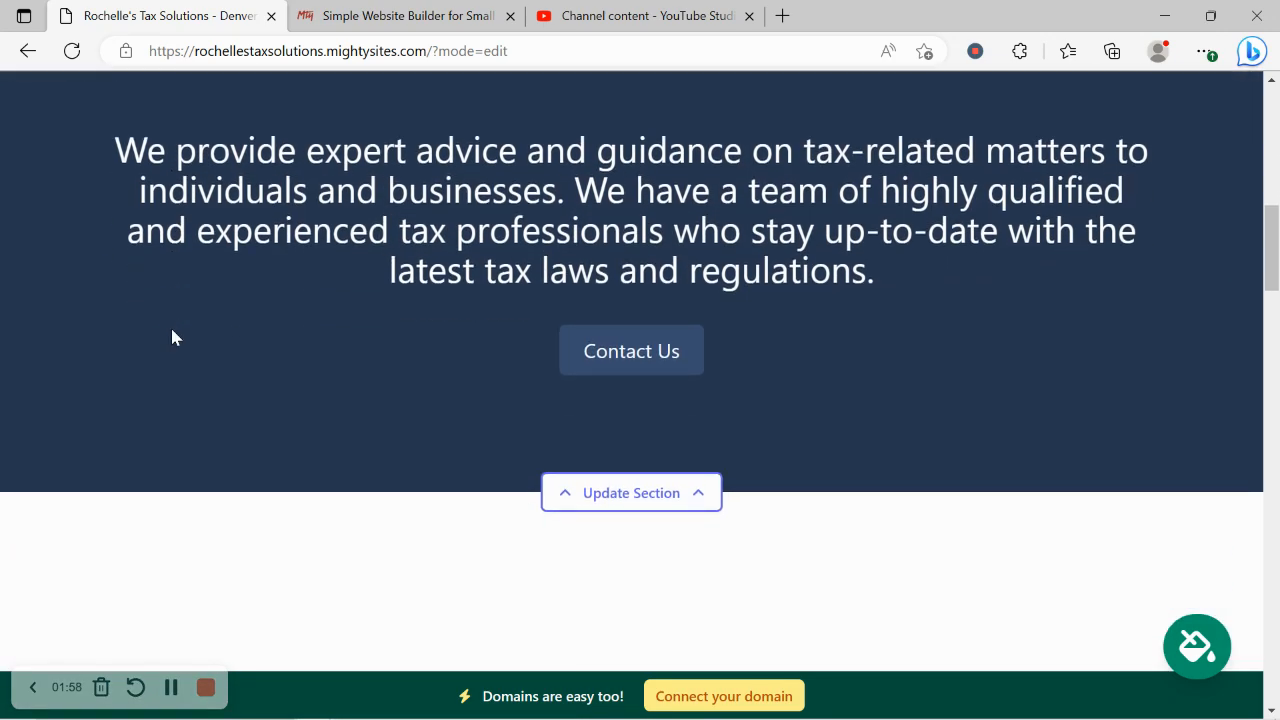
{"action": "scroll", "coordinate": [172, 337], "scroll_direction": "down", "scroll_amount": 4}
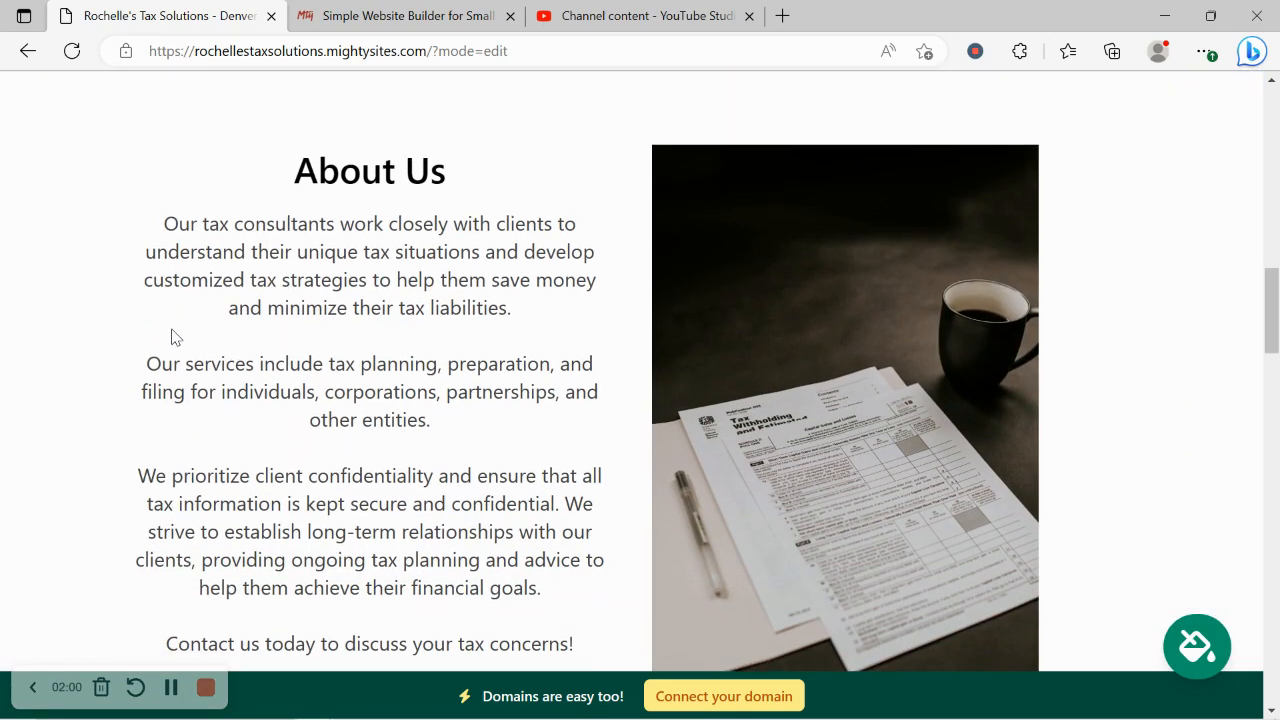
{"action": "left_click_drag", "start_coordinate": [233, 184], "coordinate": [614, 643]}
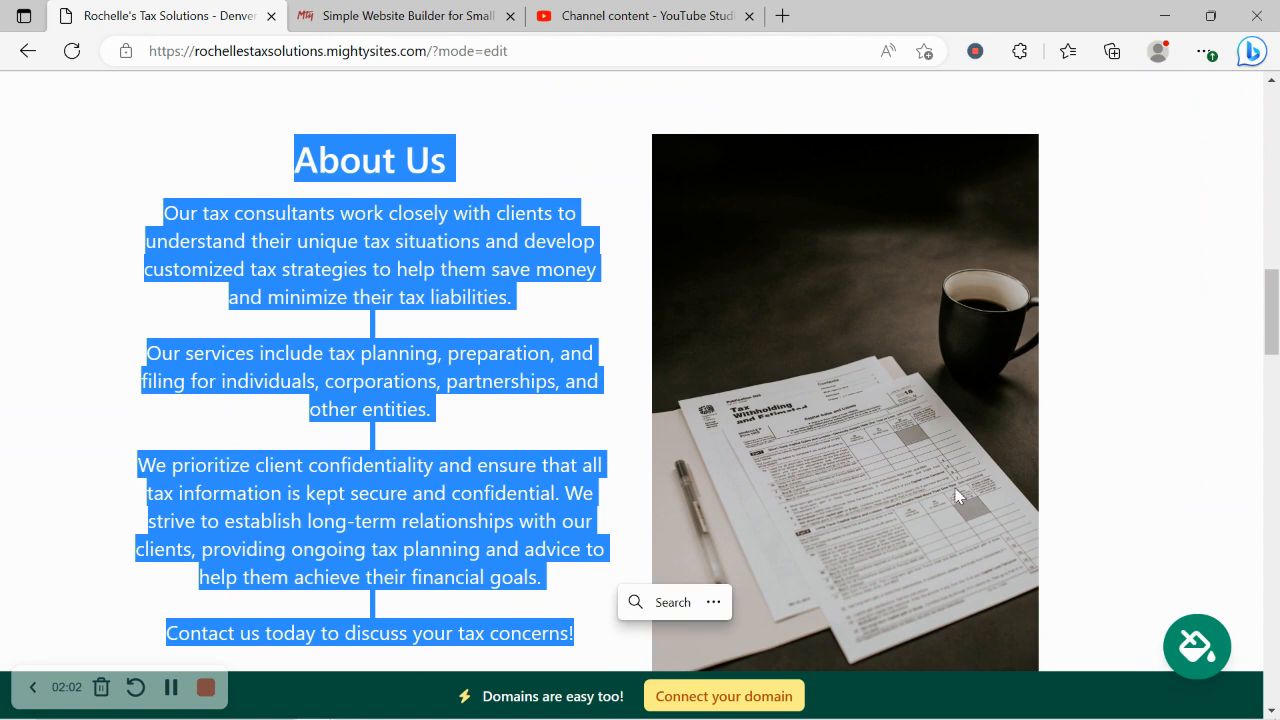
{"action": "left_click", "coordinate": [1157, 426]}
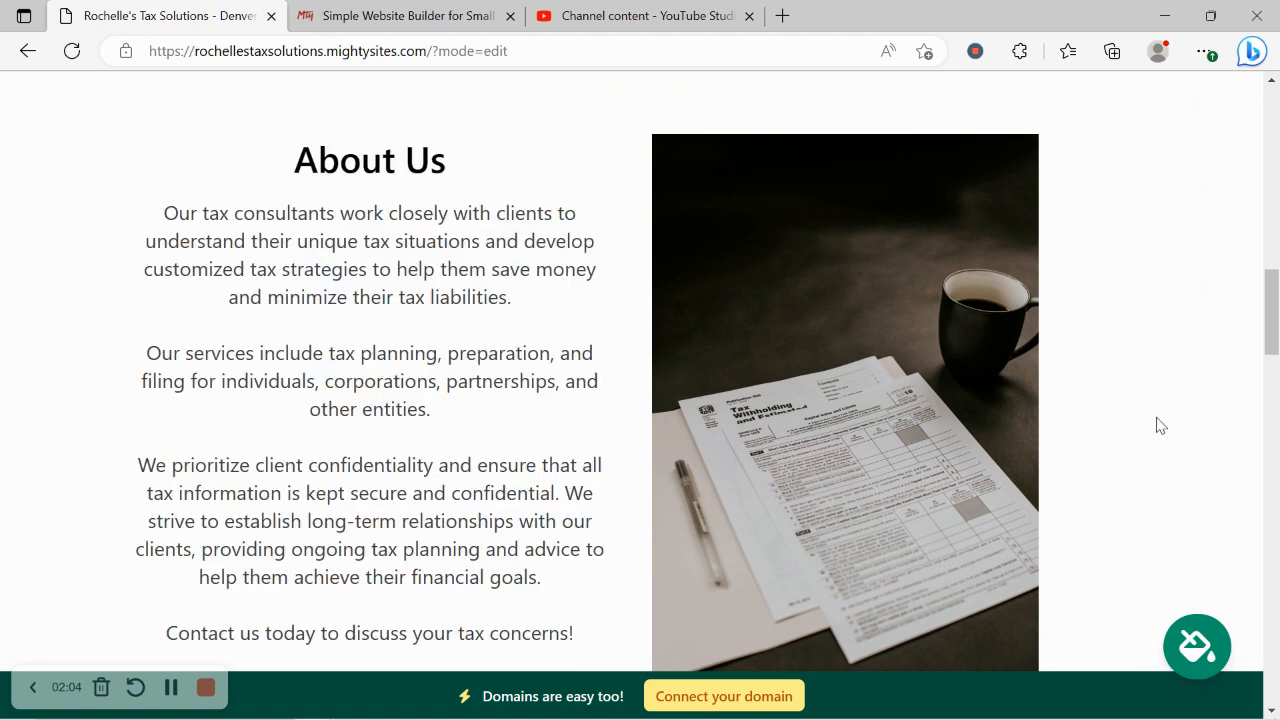
{"action": "scroll", "coordinate": [1160, 425], "scroll_direction": "down", "scroll_amount": 2}
{"action": "scroll", "coordinate": [1157, 426], "scroll_direction": "down", "scroll_amount": 6}
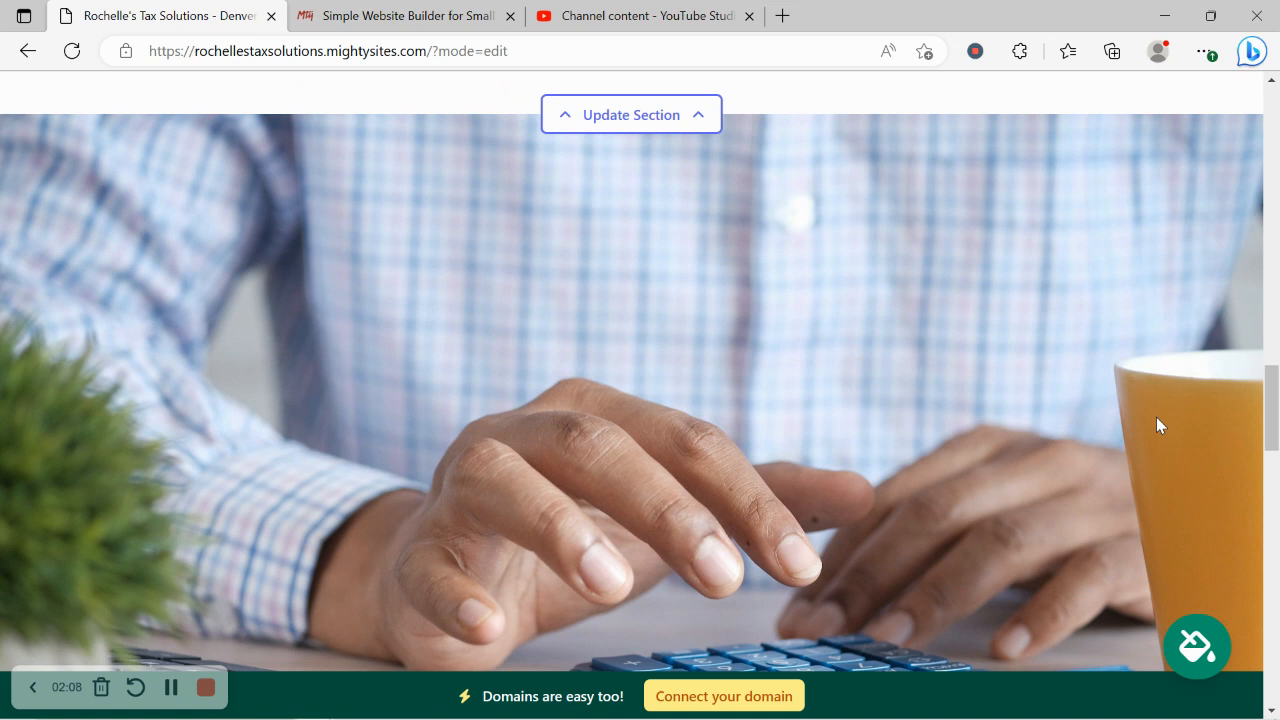
{"action": "scroll", "coordinate": [1156, 425], "scroll_direction": "down", "scroll_amount": 3}
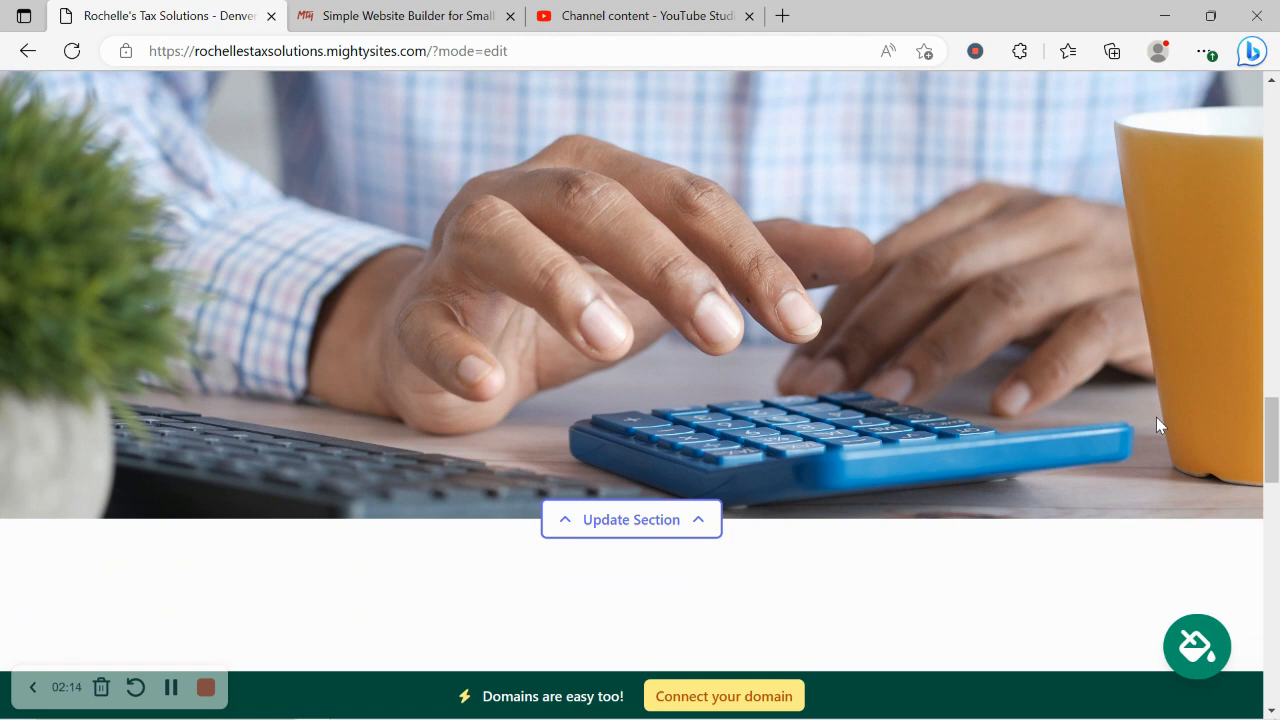
{"action": "scroll", "coordinate": [1156, 425], "scroll_direction": "down", "scroll_amount": 3}
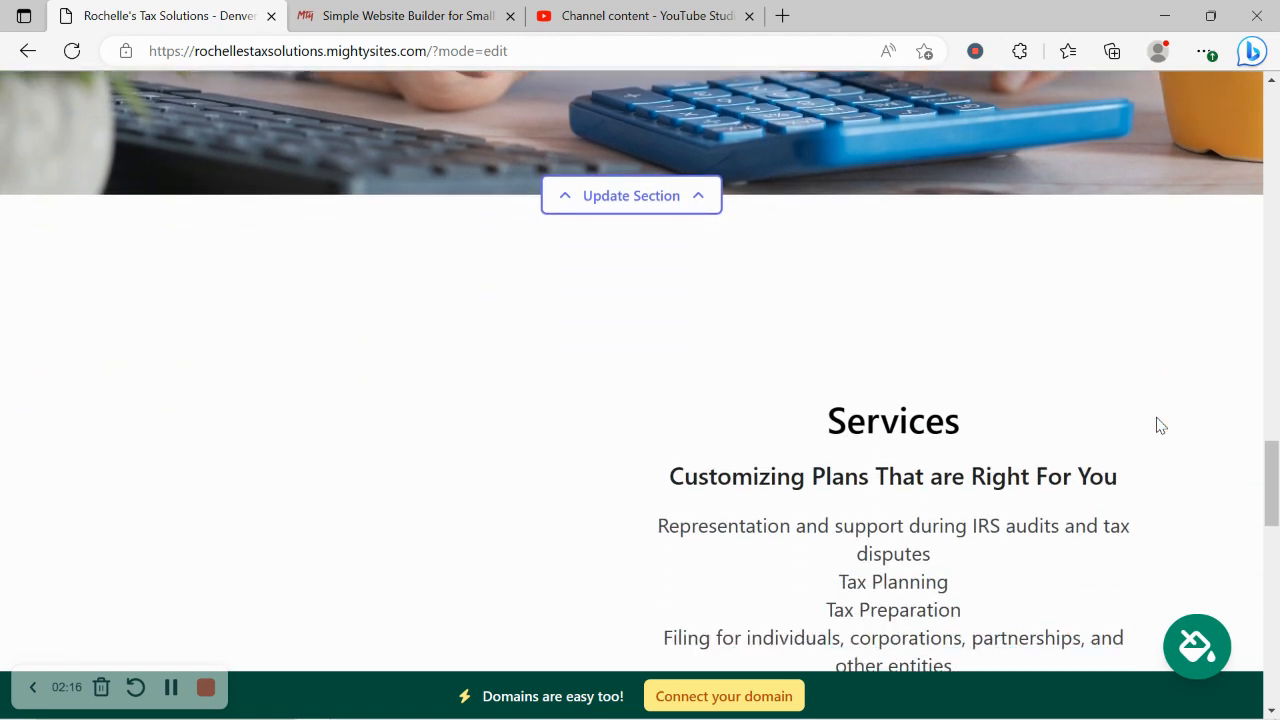
{"action": "scroll", "coordinate": [1156, 425], "scroll_direction": "down", "scroll_amount": 2}
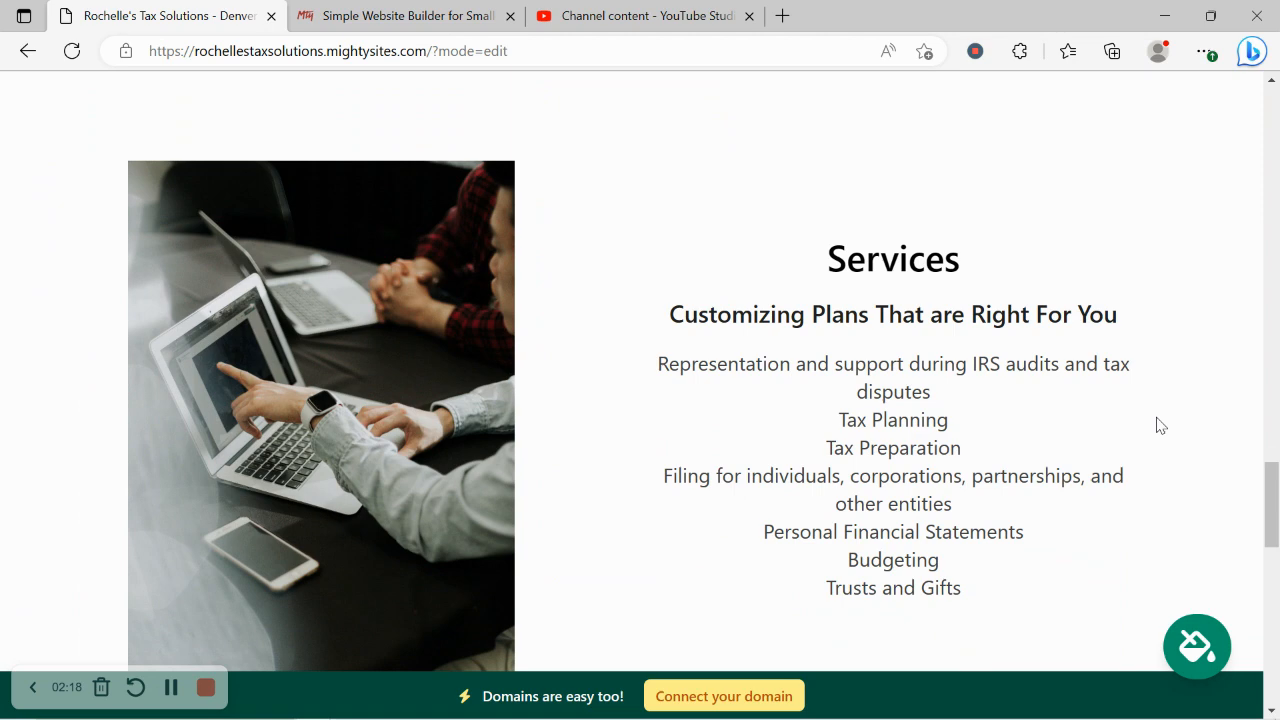
{"action": "left_click_drag", "start_coordinate": [826, 257], "coordinate": [1036, 603]}
{"action": "left_click", "coordinate": [1036, 606]}
{"action": "scroll", "coordinate": [1036, 606], "scroll_direction": "down", "scroll_amount": 5}
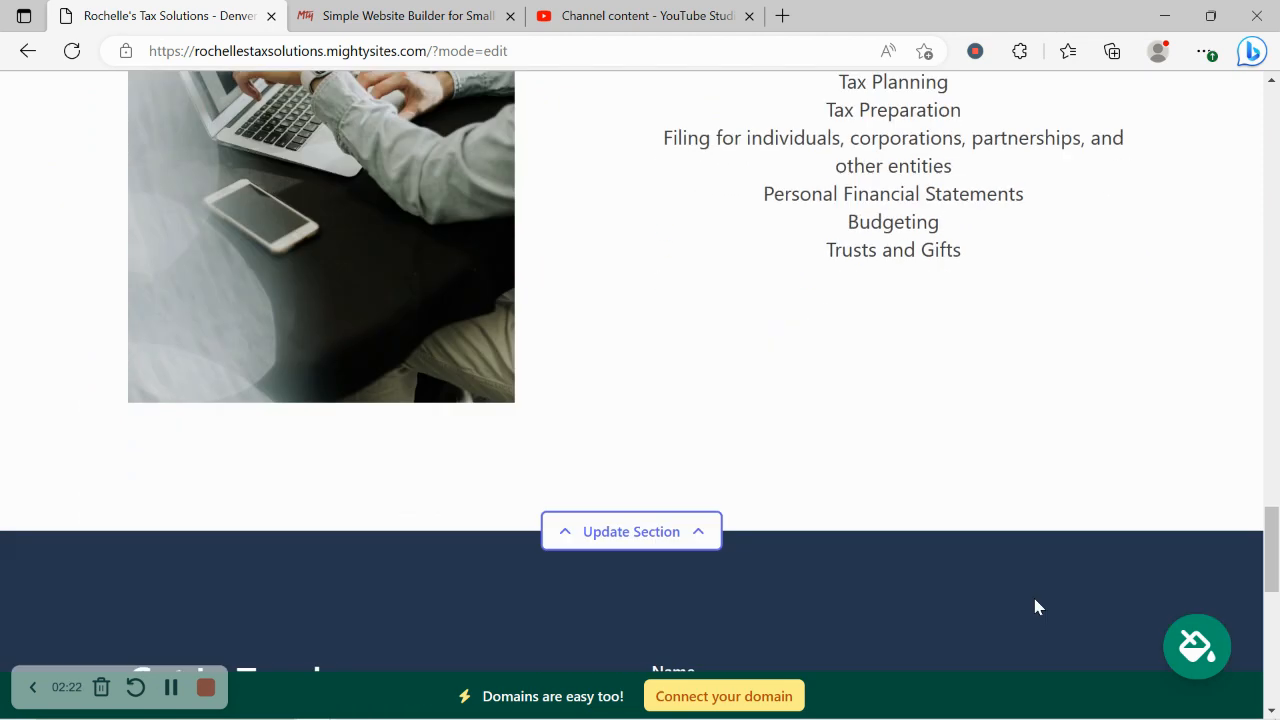
{"action": "scroll", "coordinate": [1036, 606], "scroll_direction": "down", "scroll_amount": 6}
{"action": "scroll", "coordinate": [1036, 606], "scroll_direction": "up", "scroll_amount": 3}
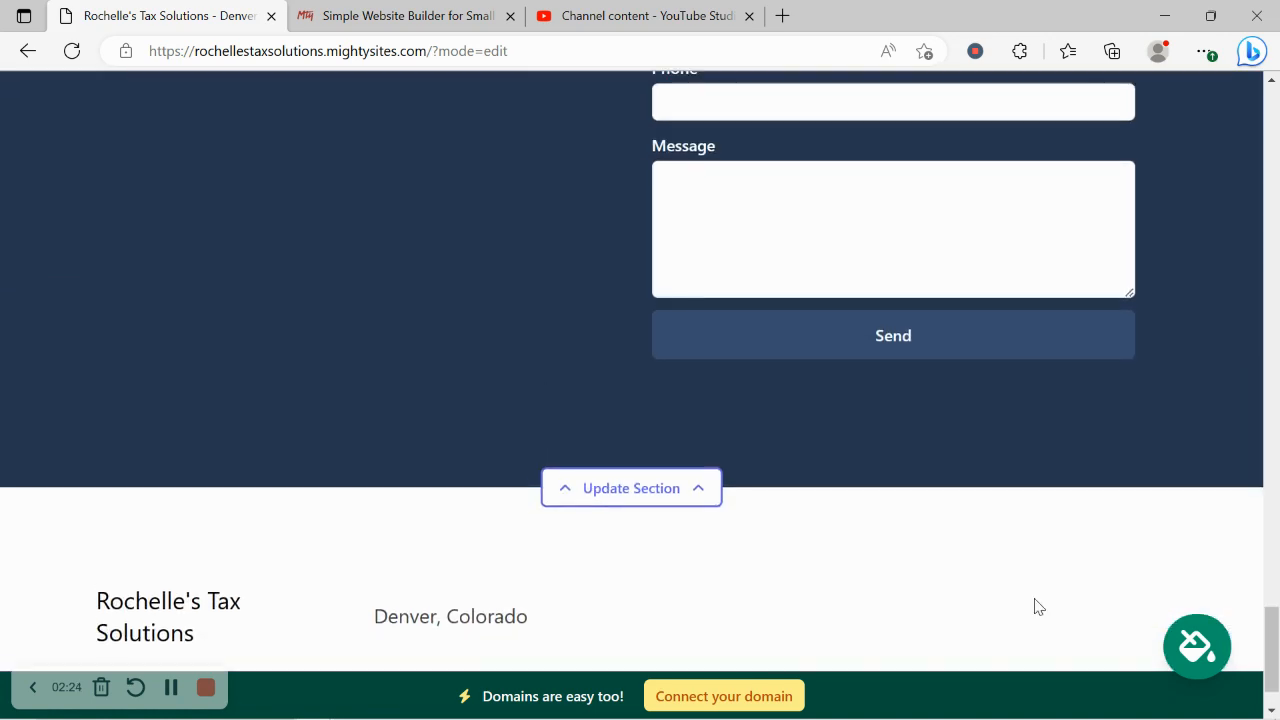
{"action": "scroll", "coordinate": [1035, 600], "scroll_direction": "up", "scroll_amount": 7}
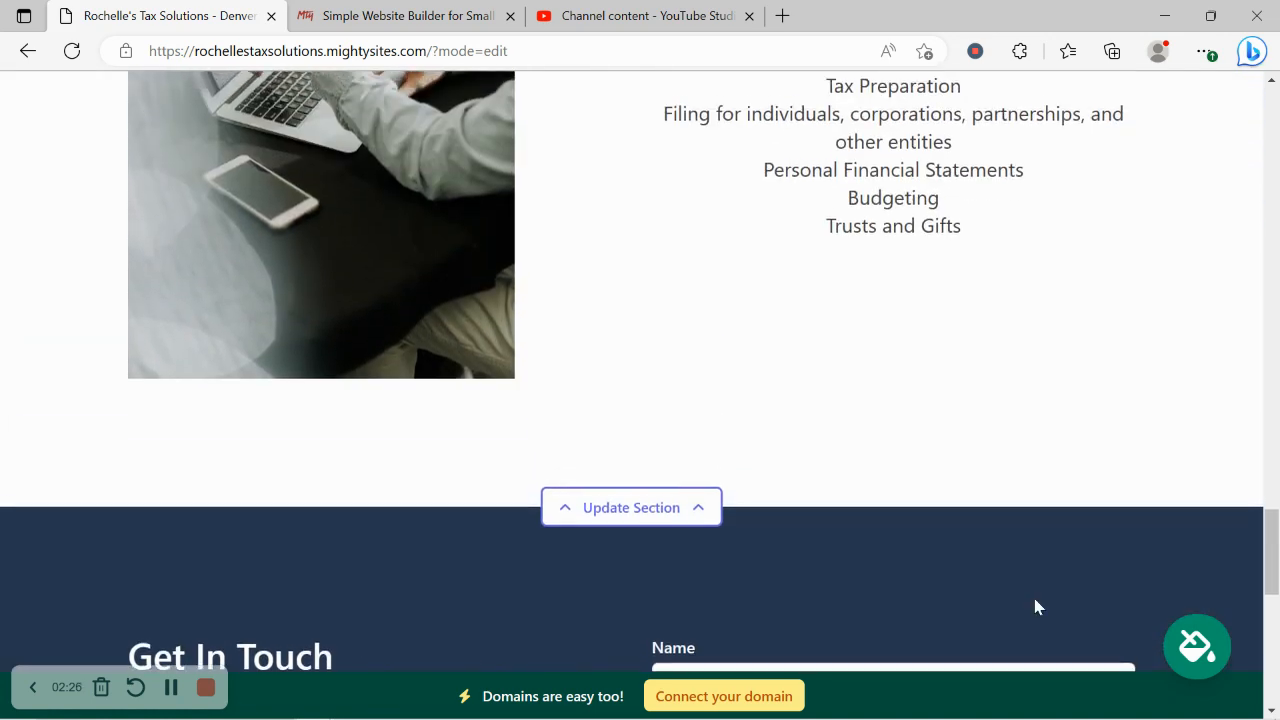
{"action": "scroll", "coordinate": [1036, 606], "scroll_direction": "up", "scroll_amount": 7}
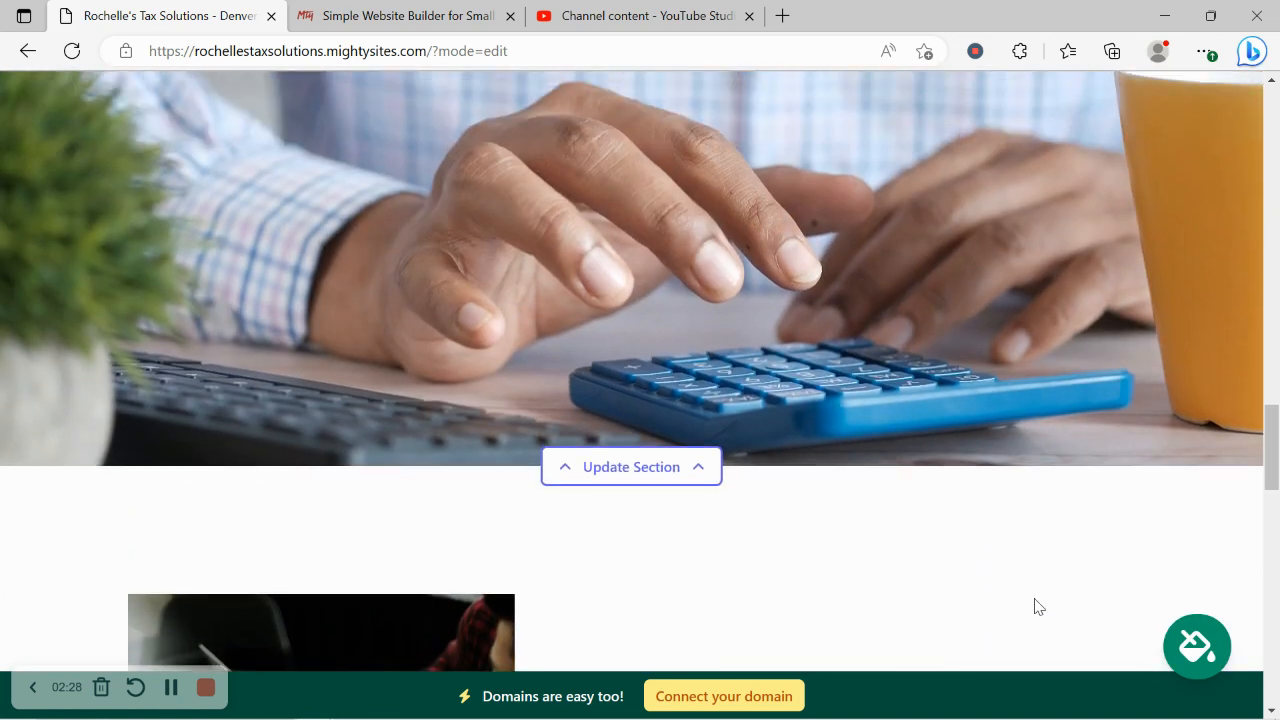
{"action": "scroll", "coordinate": [1034, 598], "scroll_direction": "up", "scroll_amount": 2}
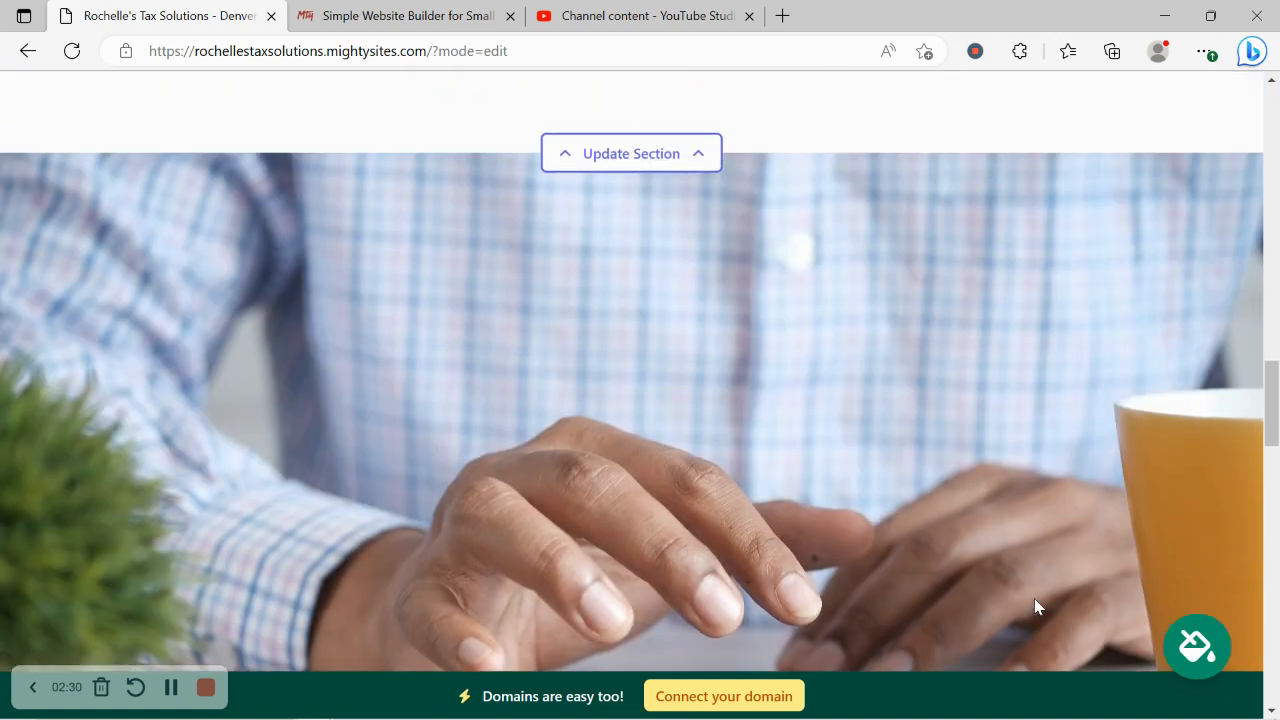
{"action": "scroll", "coordinate": [1034, 598], "scroll_direction": "up", "scroll_amount": 5}
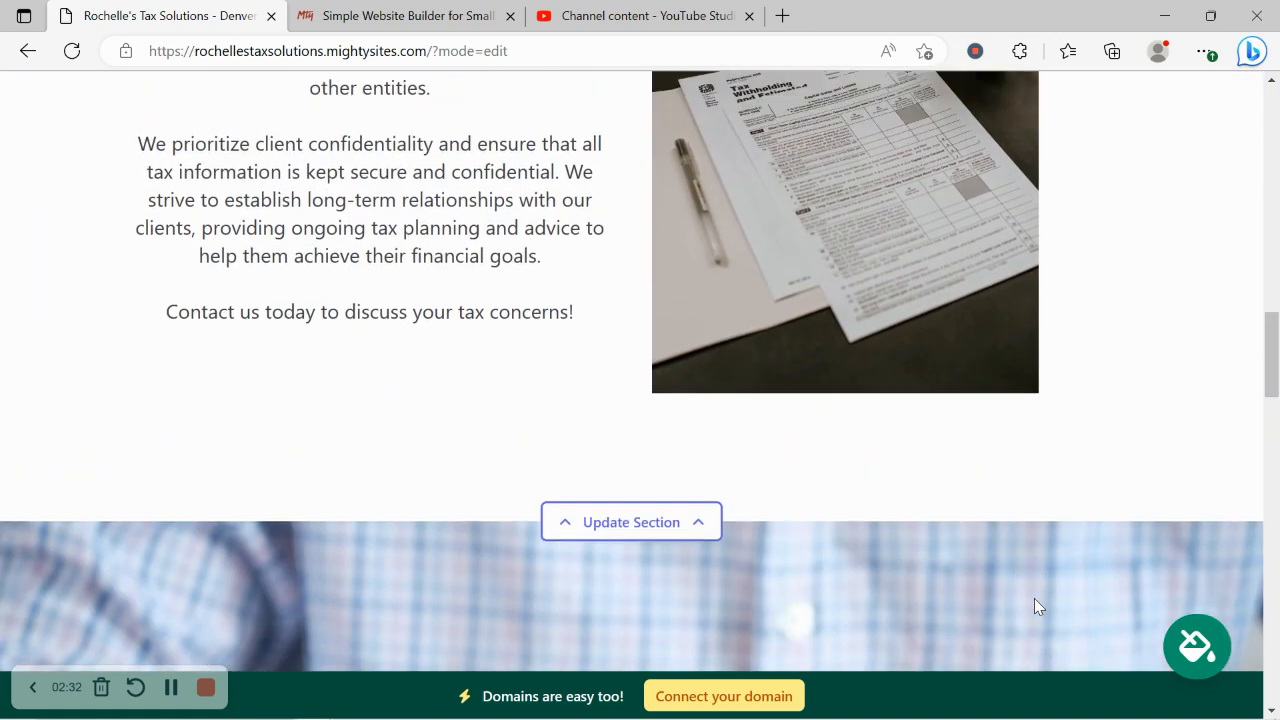
{"action": "scroll", "coordinate": [1034, 606], "scroll_direction": "up", "scroll_amount": 4}
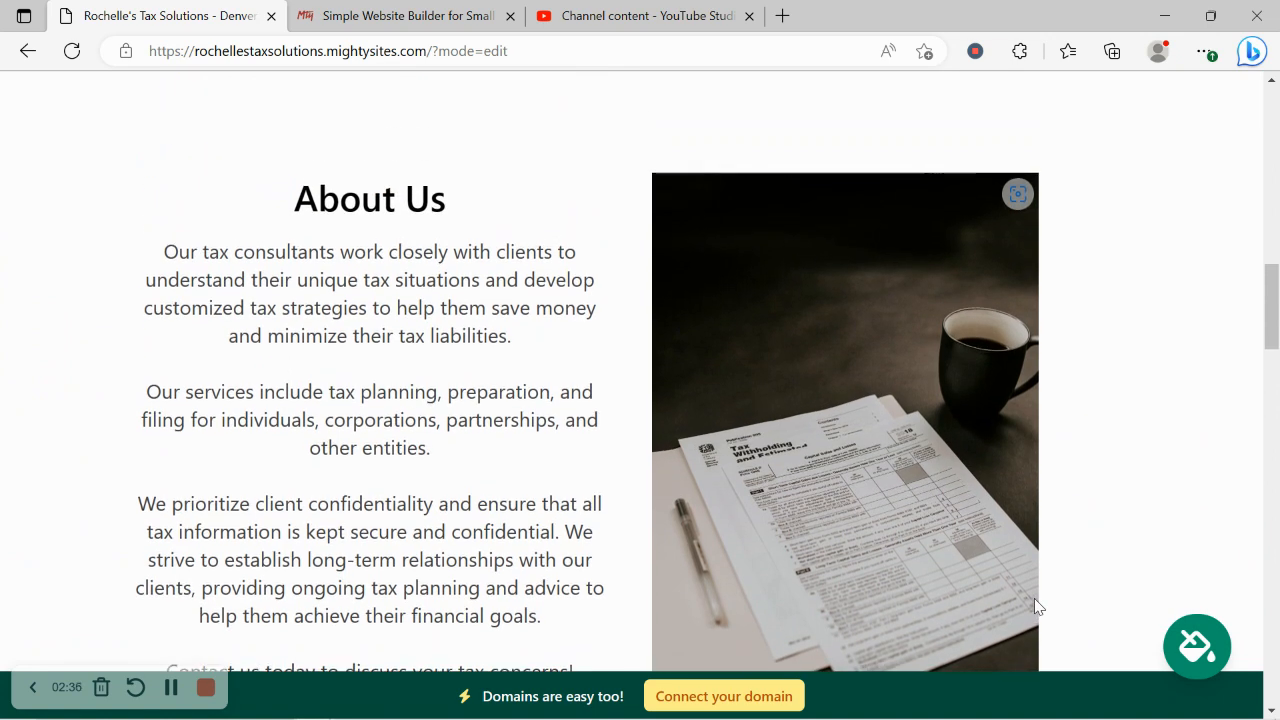
{"action": "scroll", "coordinate": [1036, 606], "scroll_direction": "up", "scroll_amount": 5}
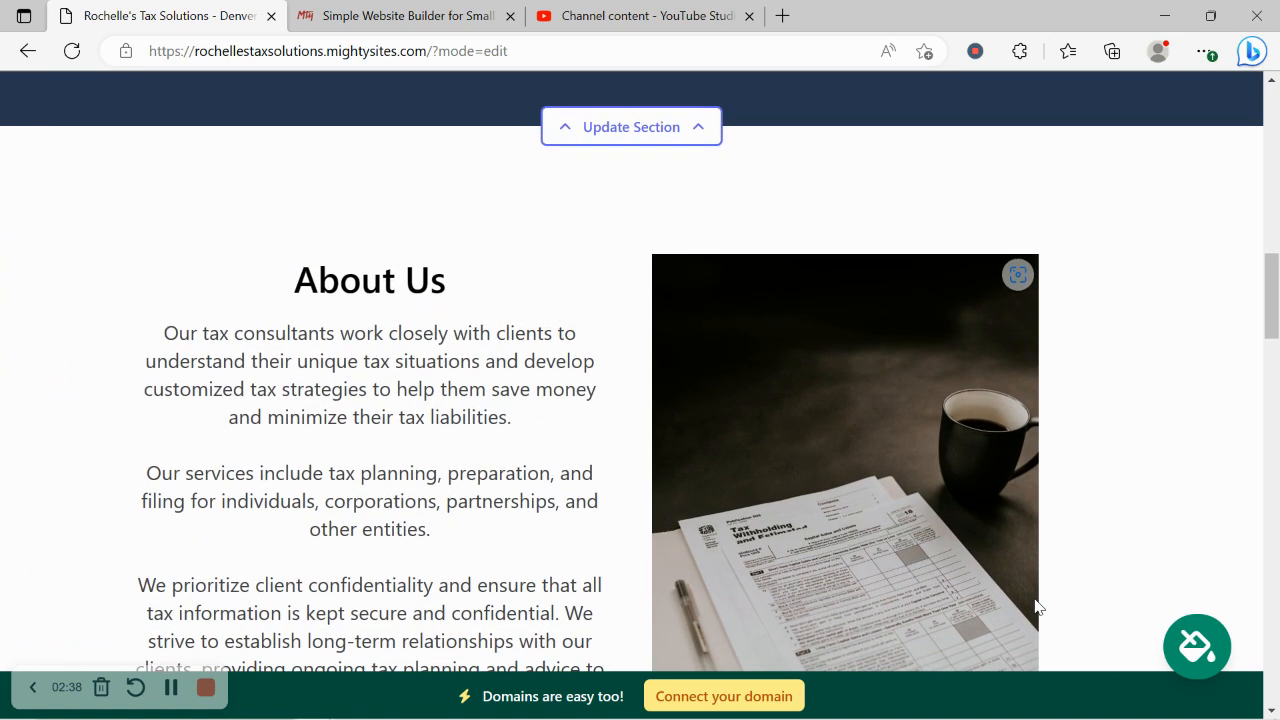
{"action": "scroll", "coordinate": [1036, 605], "scroll_direction": "up", "scroll_amount": 8}
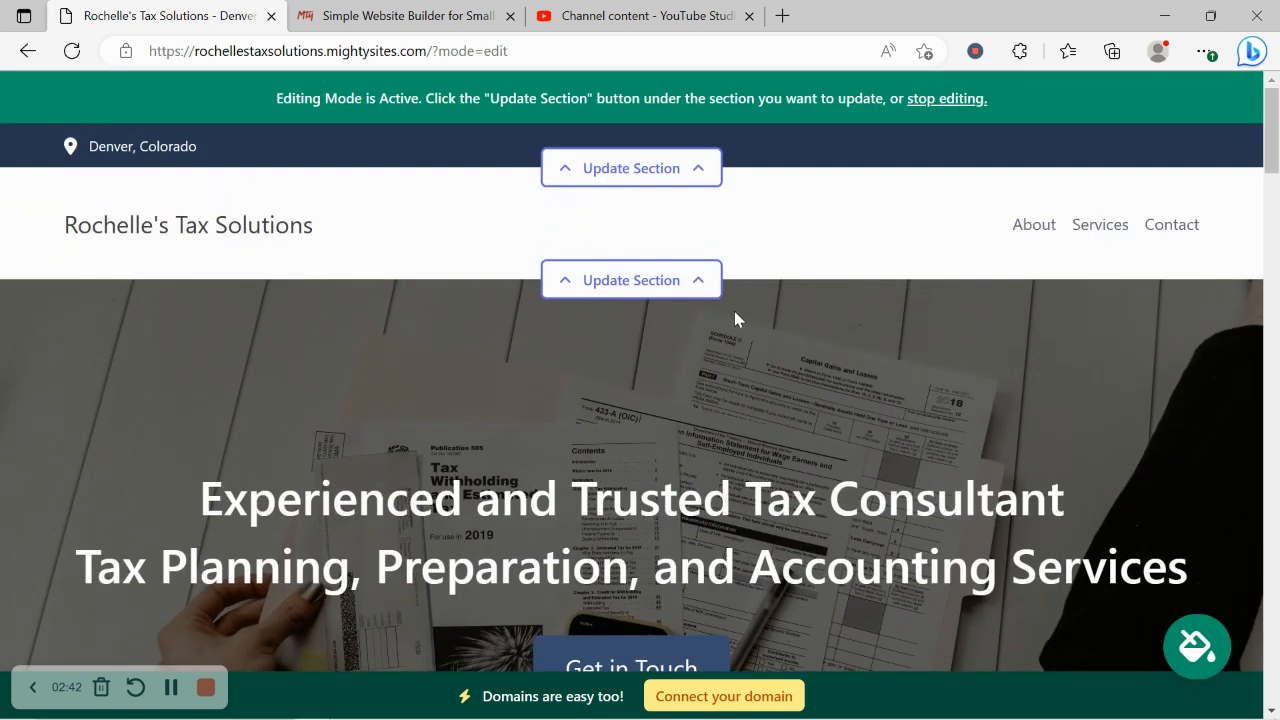
Step: In the top bar's location details, enter the organization email (shown on site) and phone number
{"action": "left_click", "coordinate": [649, 166]}
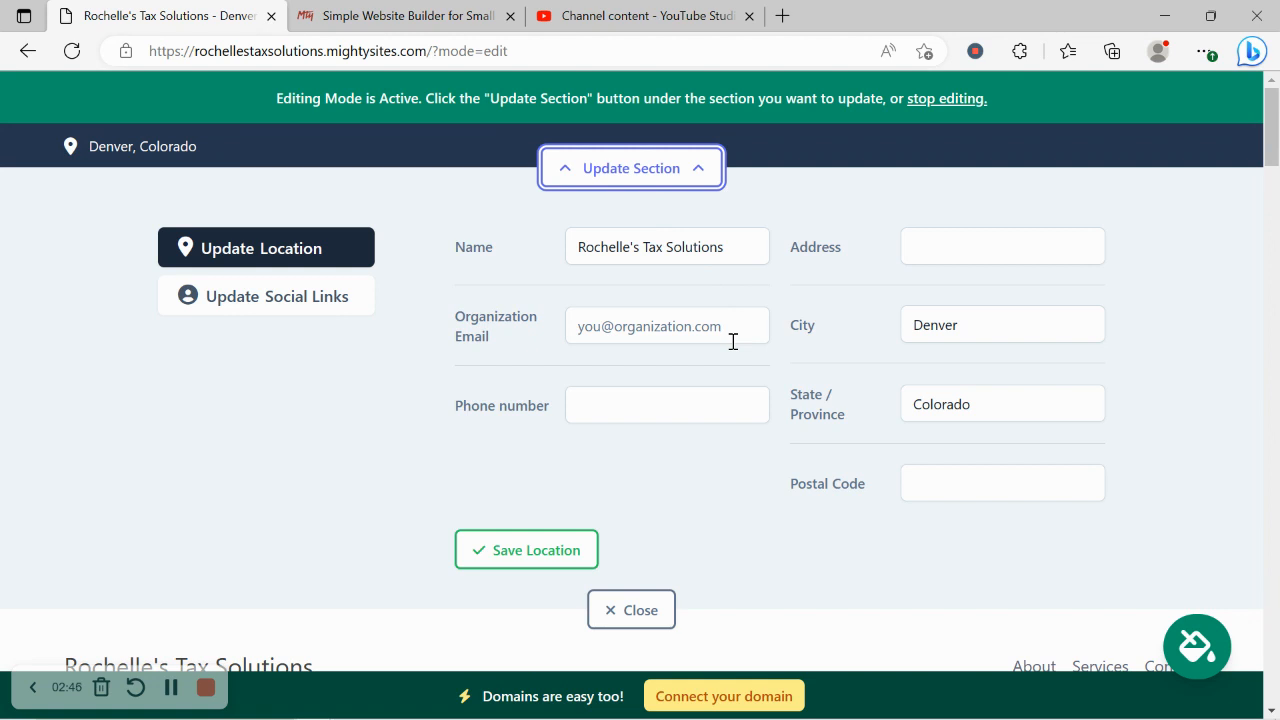
{"action": "left_click", "coordinate": [687, 326]}
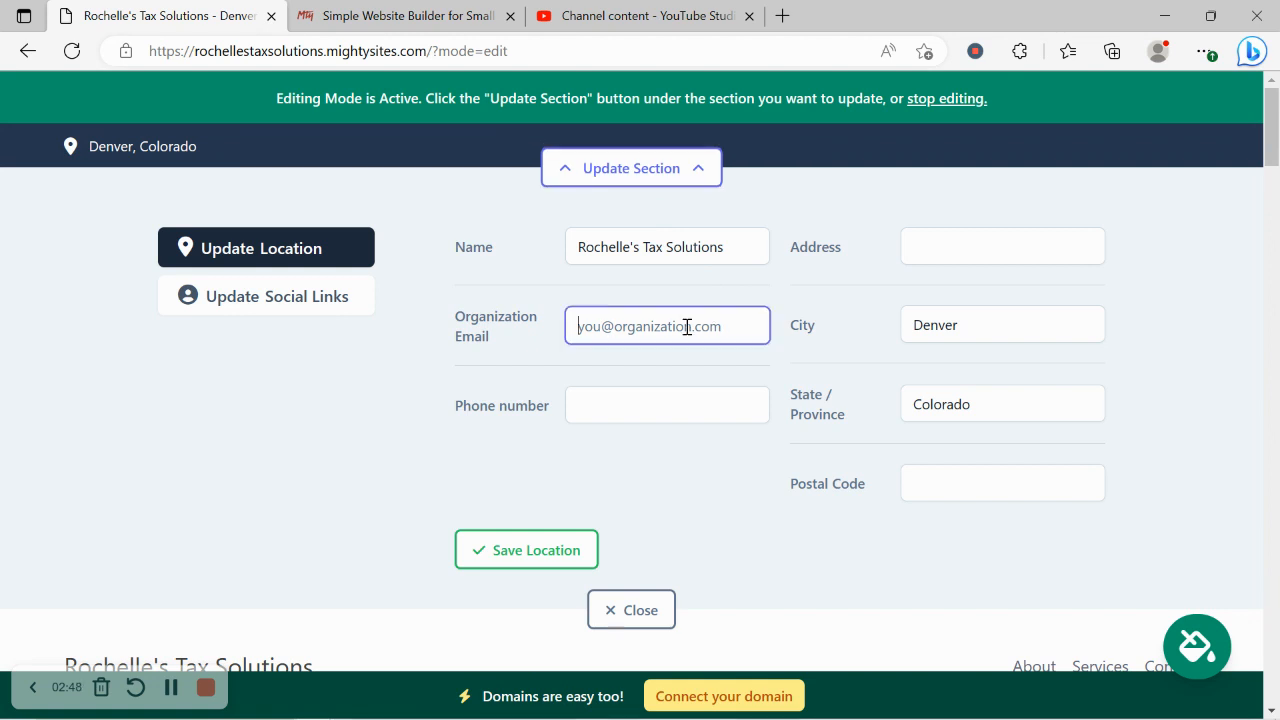
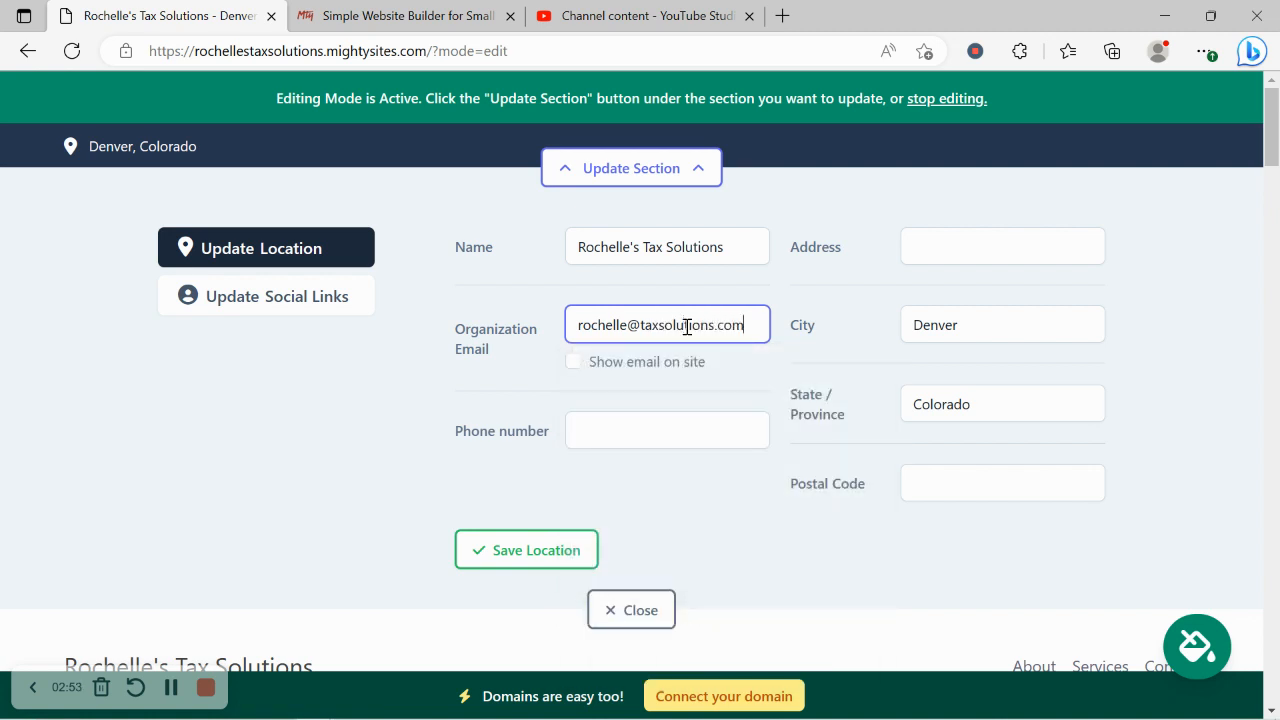
{"action": "left_click", "coordinate": [573, 361]}
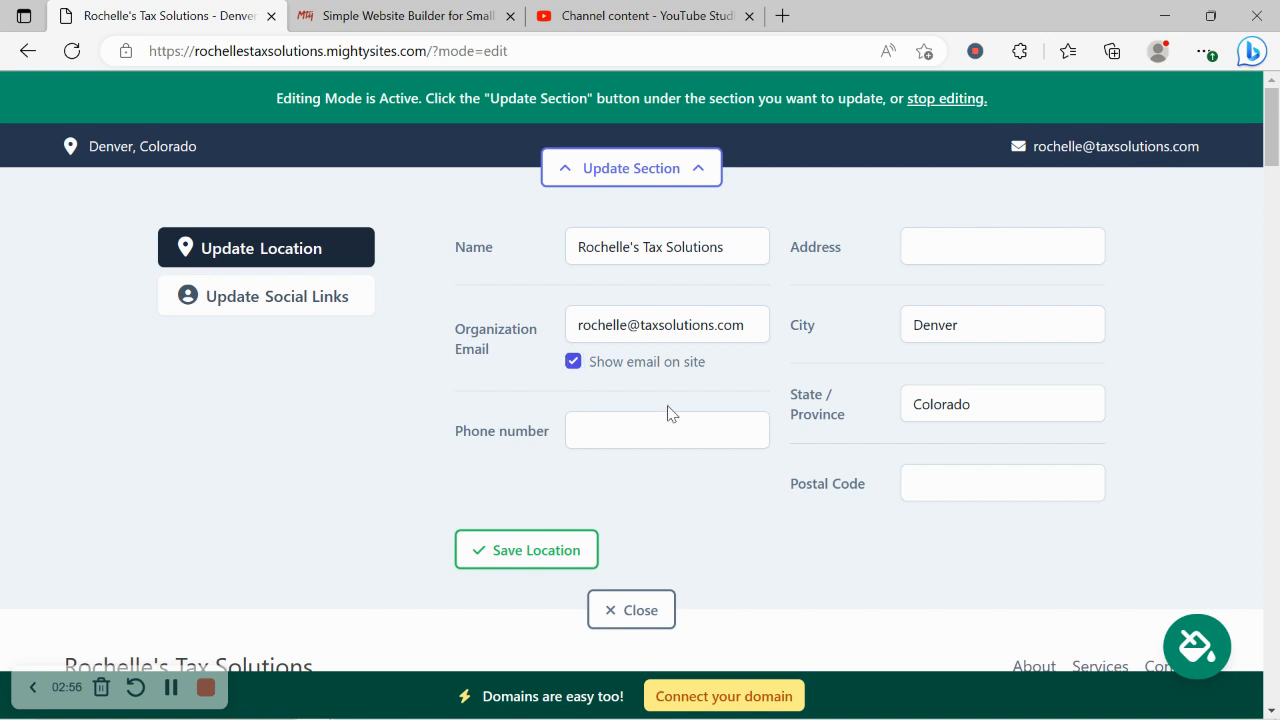
{"action": "left_click", "coordinate": [678, 428]}
{"action": "type", "text": "565-"}
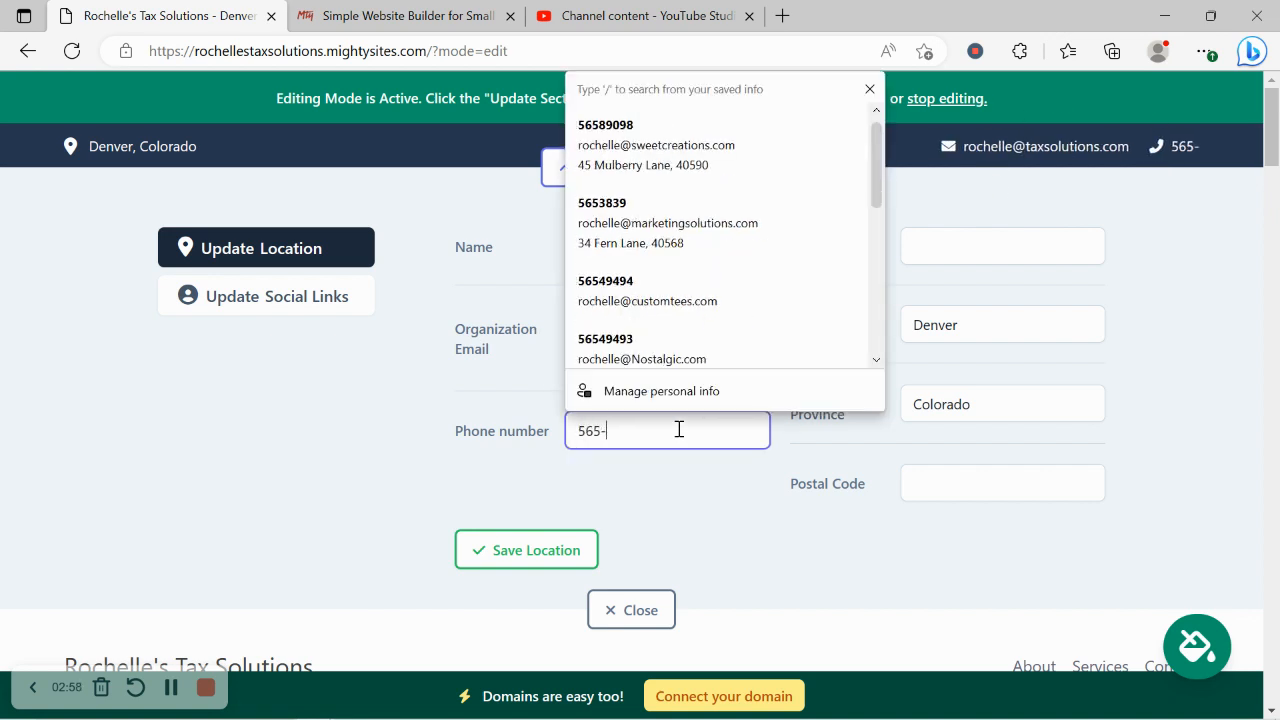
{"action": "type", "text": "89098"}
{"action": "key", "text": "BackSpace"}
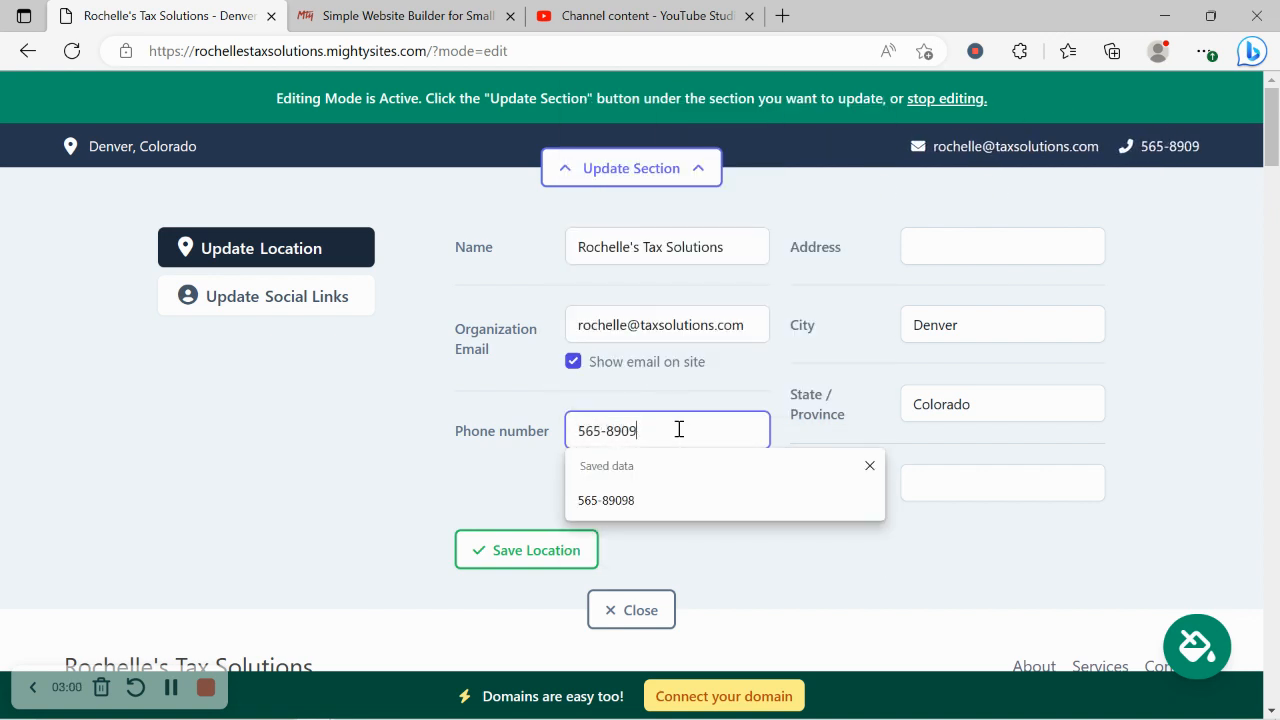
Step: Add the street address and postal code, then save the location
{"action": "left_click", "coordinate": [995, 233]}
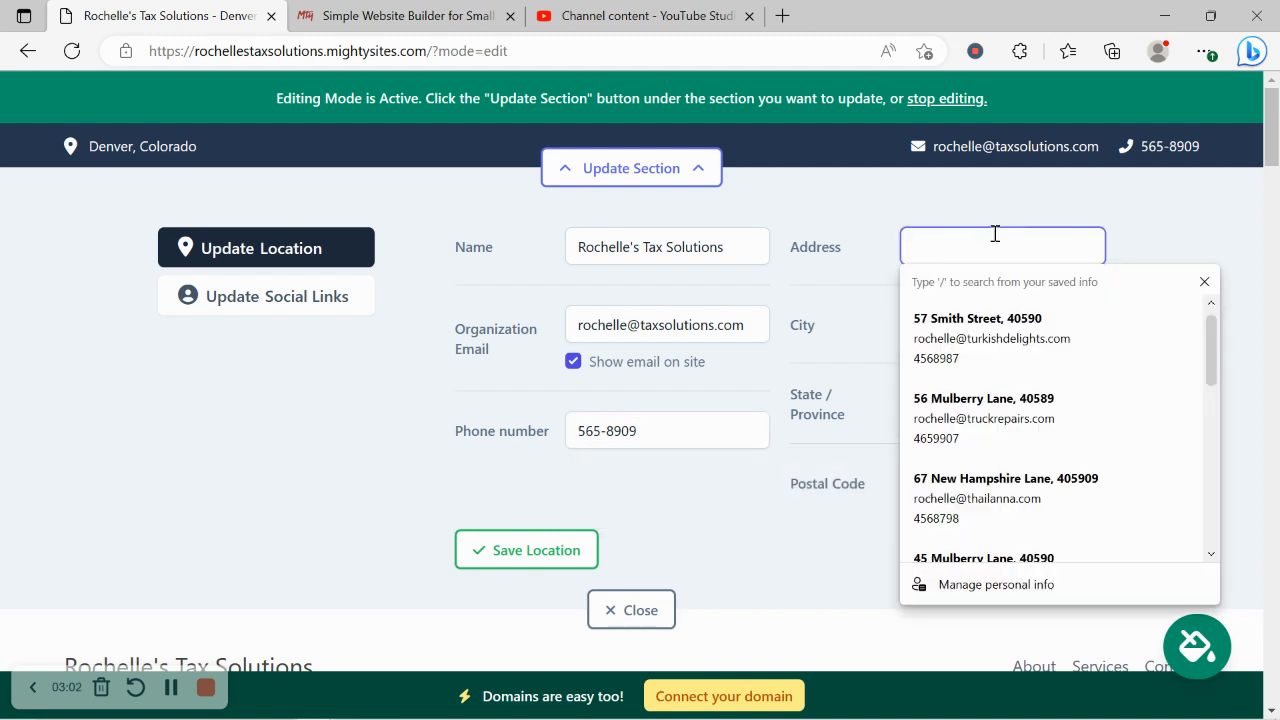
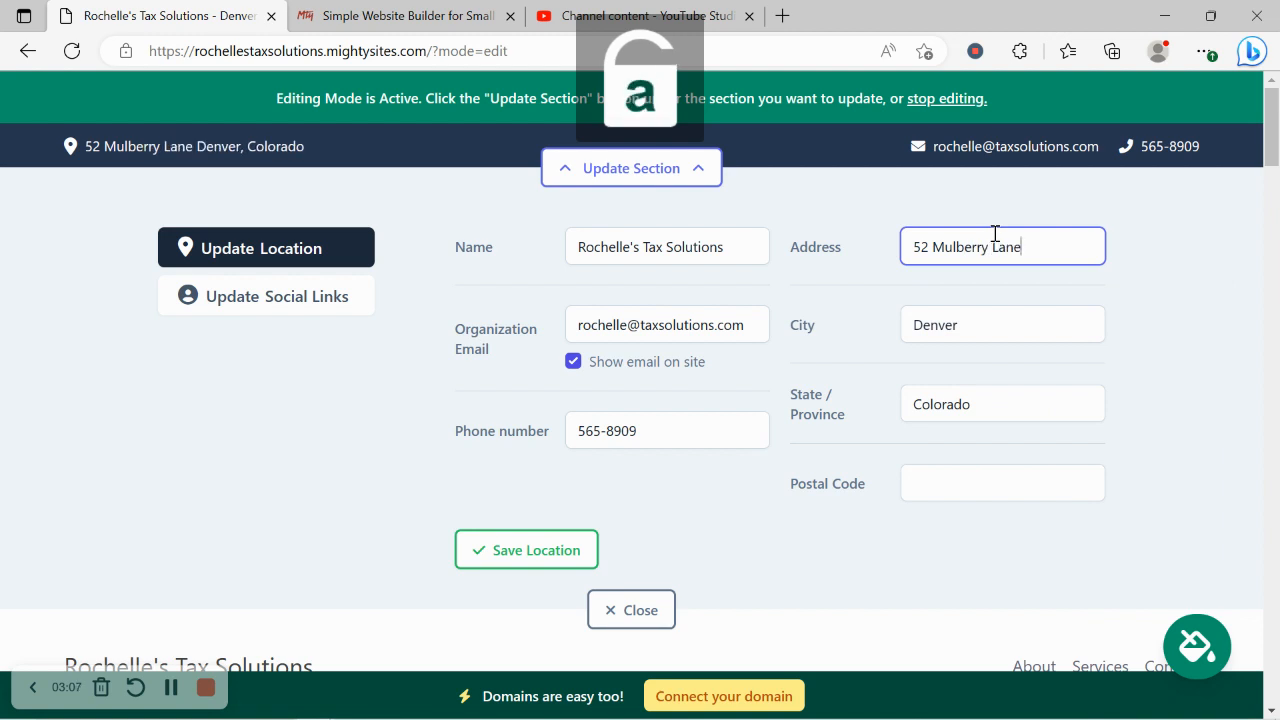
{"action": "left_click", "coordinate": [989, 483]}
{"action": "type", "text": "4"}
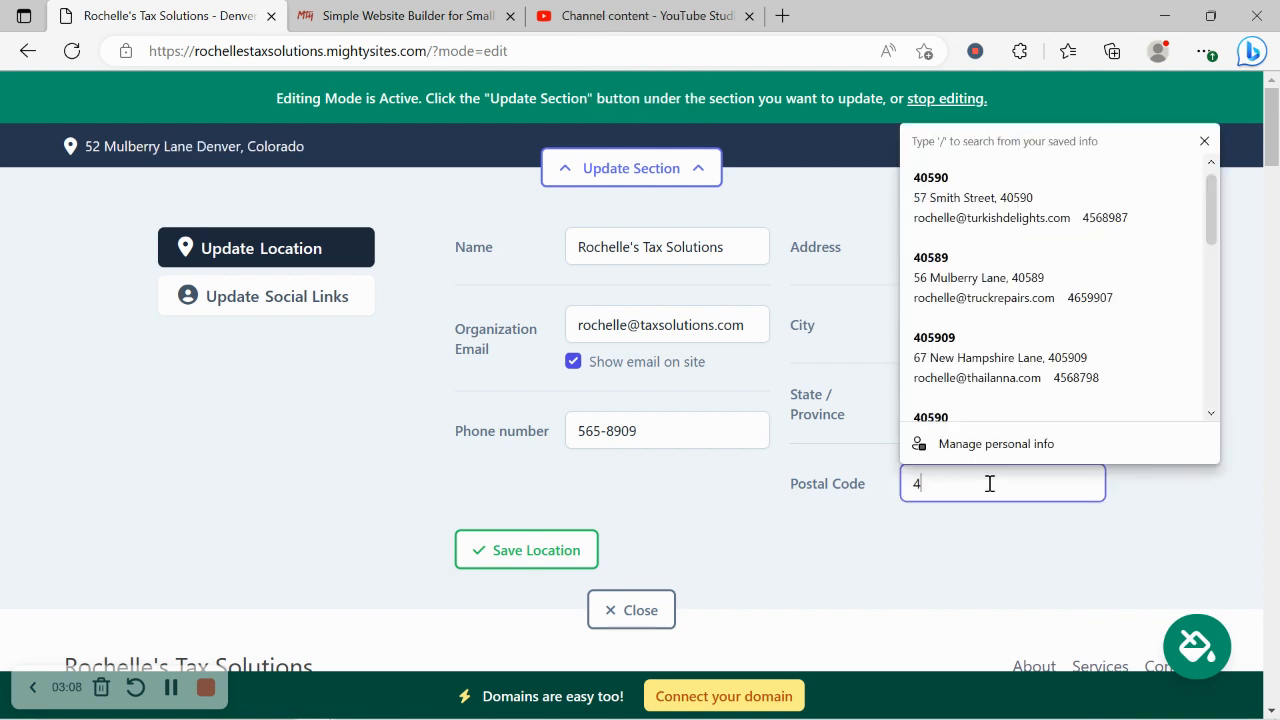
{"action": "type", "text": "0590"}
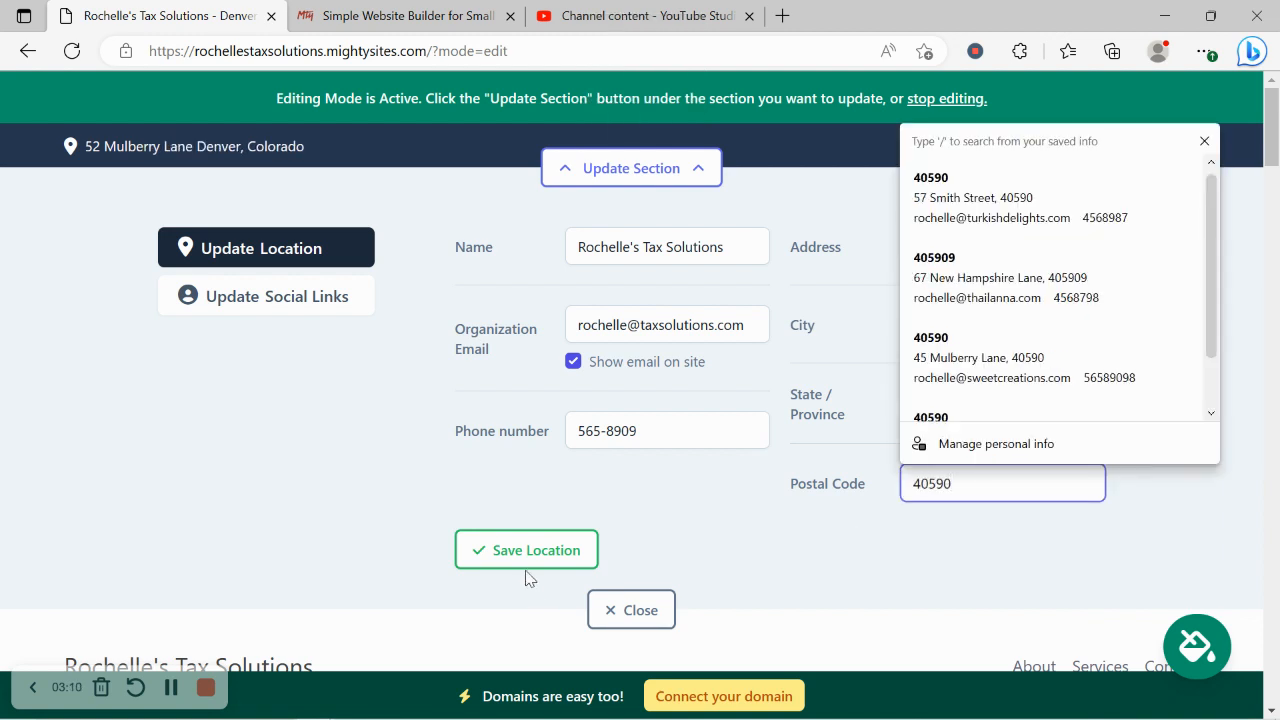
{"action": "left_click", "coordinate": [503, 549]}
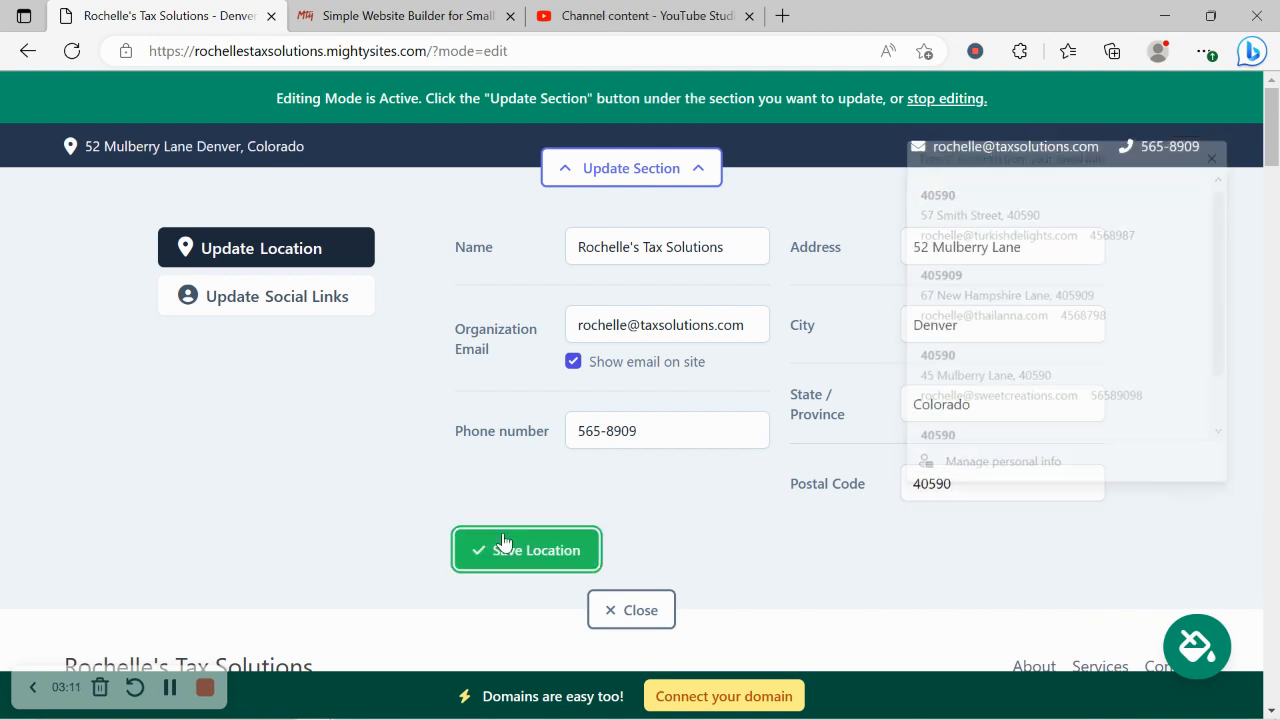
Step: Check that the header address opens in a map, then save the location again
{"action": "left_click", "coordinate": [224, 155]}
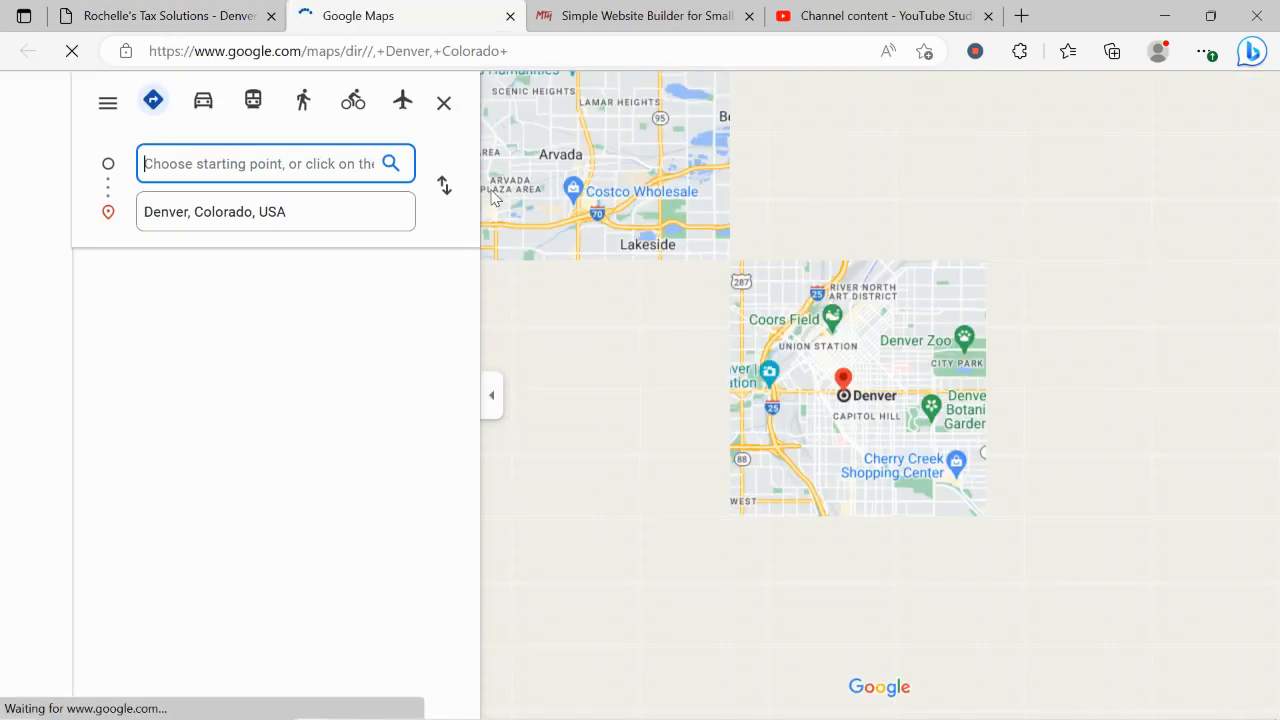
{"action": "left_click", "coordinate": [178, 8]}
{"action": "left_click", "coordinate": [510, 16]}
{"action": "left_click", "coordinate": [511, 558]}
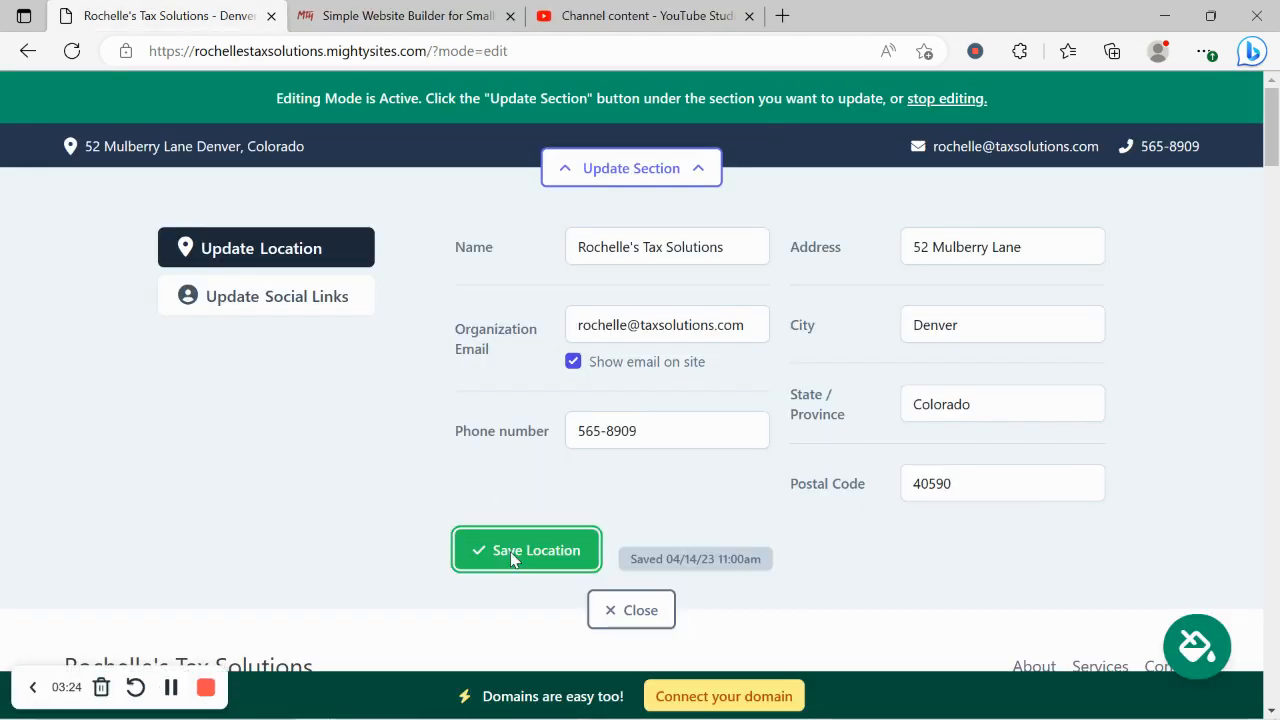
Step: Enter 'mightysites' as the Instagram handle in the social links settings
{"action": "left_click", "coordinate": [329, 320]}
{"action": "left_click", "coordinate": [569, 257]}
{"action": "type", "text": "m"}
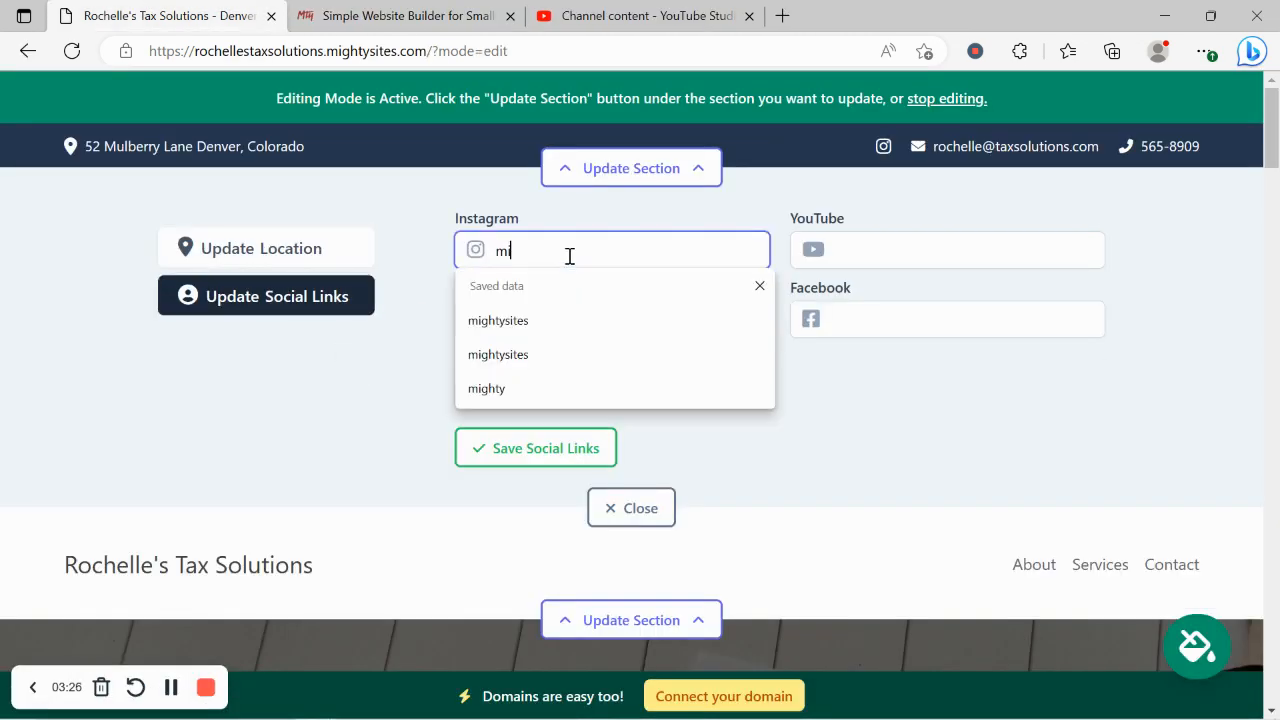
{"action": "type", "text": "ightys"}
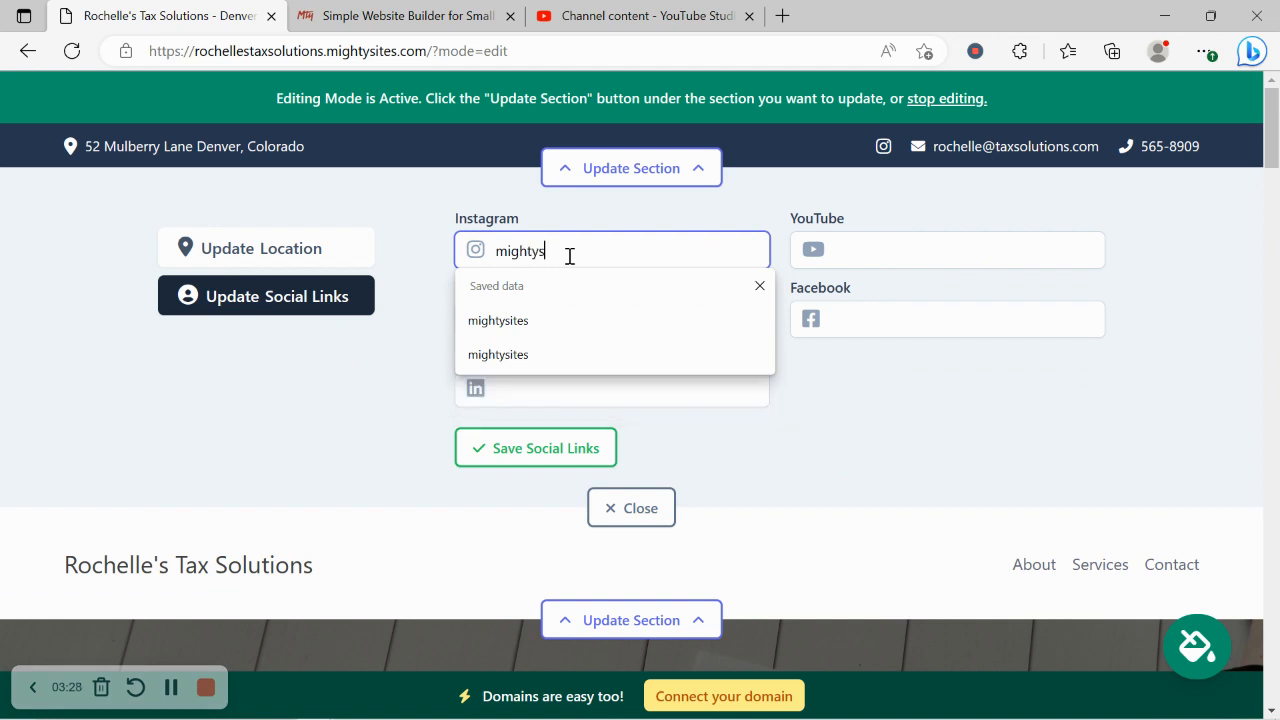
{"action": "type", "text": "itres"}
{"action": "key", "text": "BackSpace"}
{"action": "key", "text": "BackSpace"}
{"action": "key", "text": "BackSpace"}
{"action": "type", "text": "es"}
{"action": "left_click", "coordinate": [500, 354]}
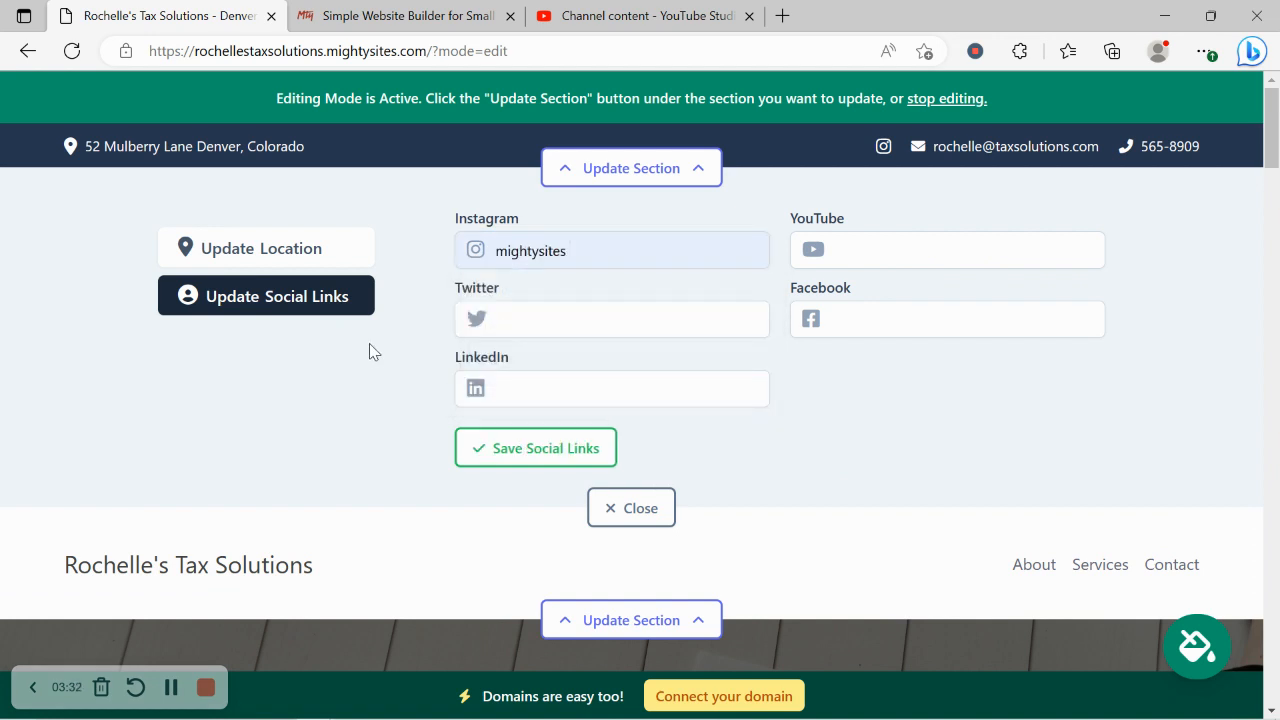
{"action": "left_click_drag", "start_coordinate": [369, 343], "coordinate": [535, 342]}
Step: Add the Twitter handle 'mightysitesusa' and save the social links
{"action": "left_click", "coordinate": [535, 334]}
{"action": "type", "text": "mighty"}
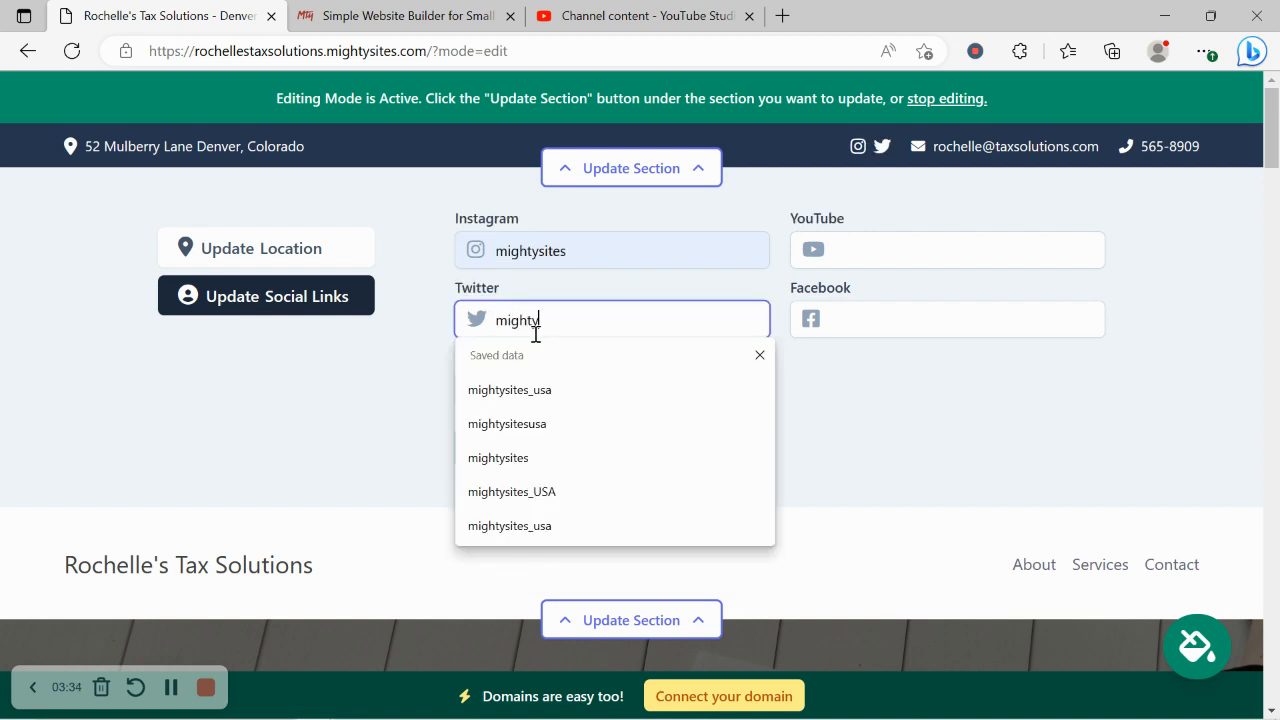
{"action": "type", "text": "sitesus"}
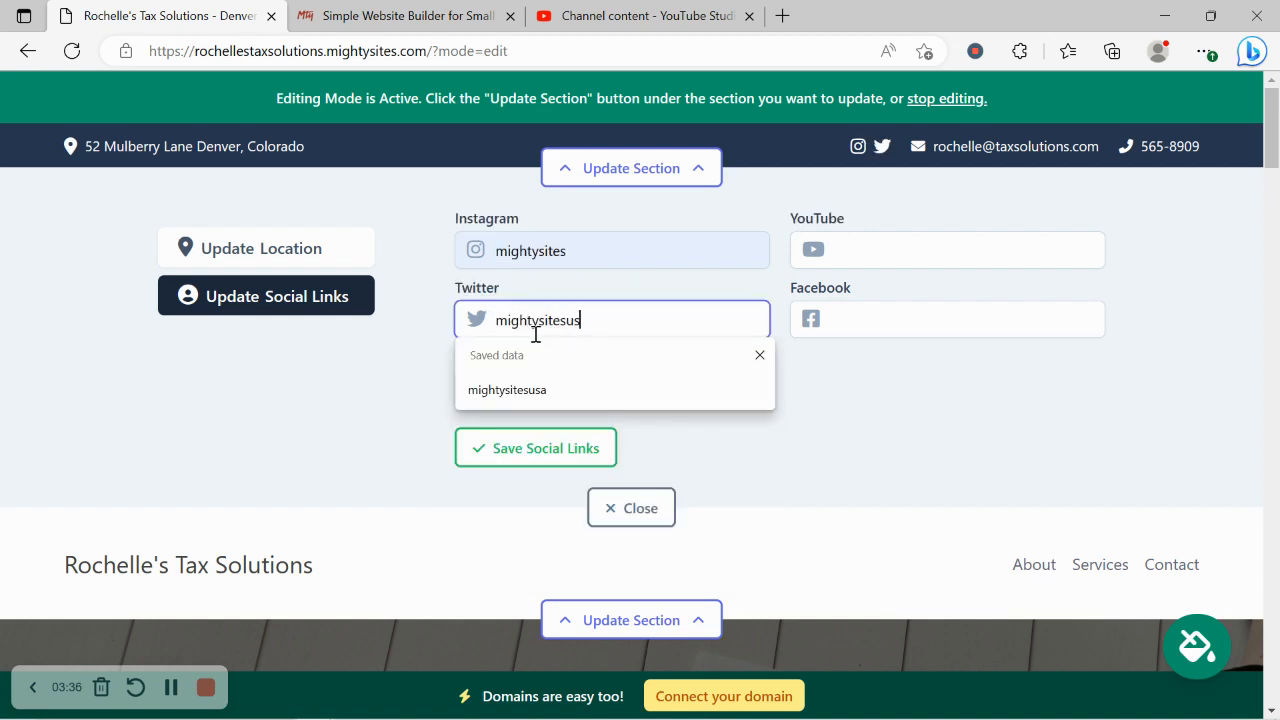
{"action": "type", "text": "a"}
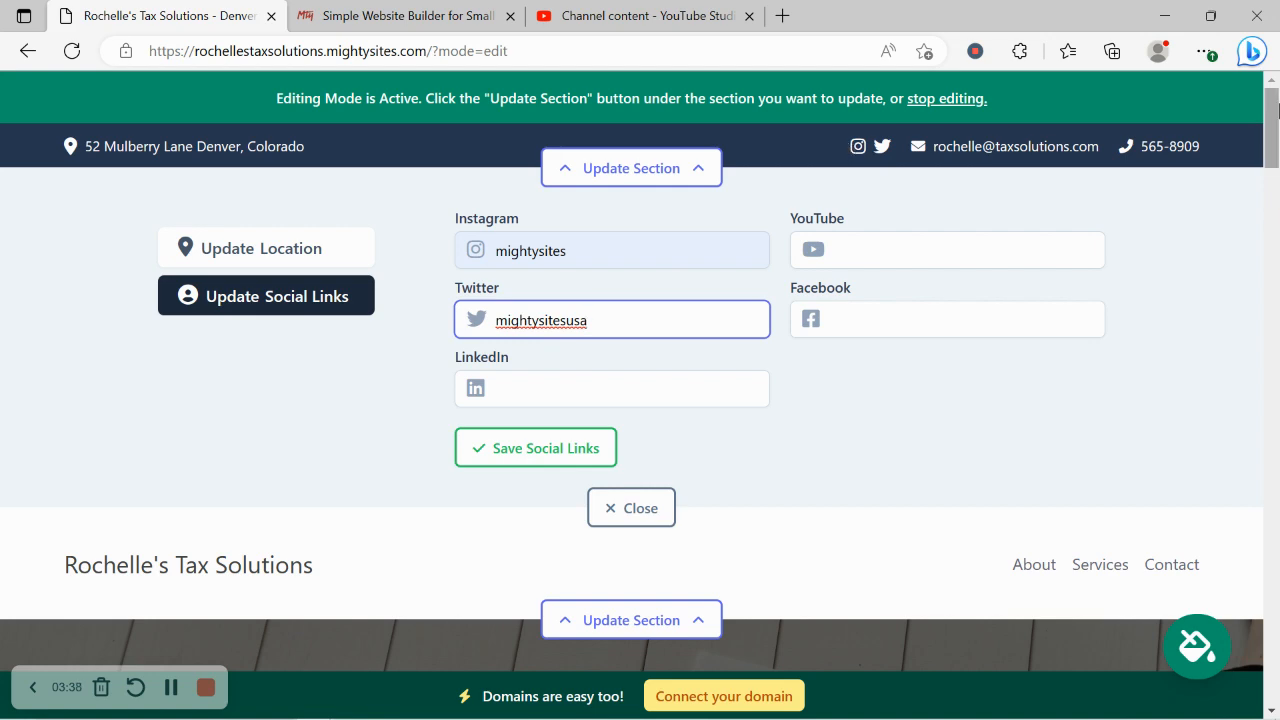
{"action": "mouse_move", "coordinate": [1277, 108]}
{"action": "left_mouse_down"}
{"action": "mouse_move", "coordinate": [1277, 640]}
{"action": "mouse_move", "coordinate": [1257, 114]}
{"action": "left_mouse_up"}
{"action": "left_click", "coordinate": [574, 452]}
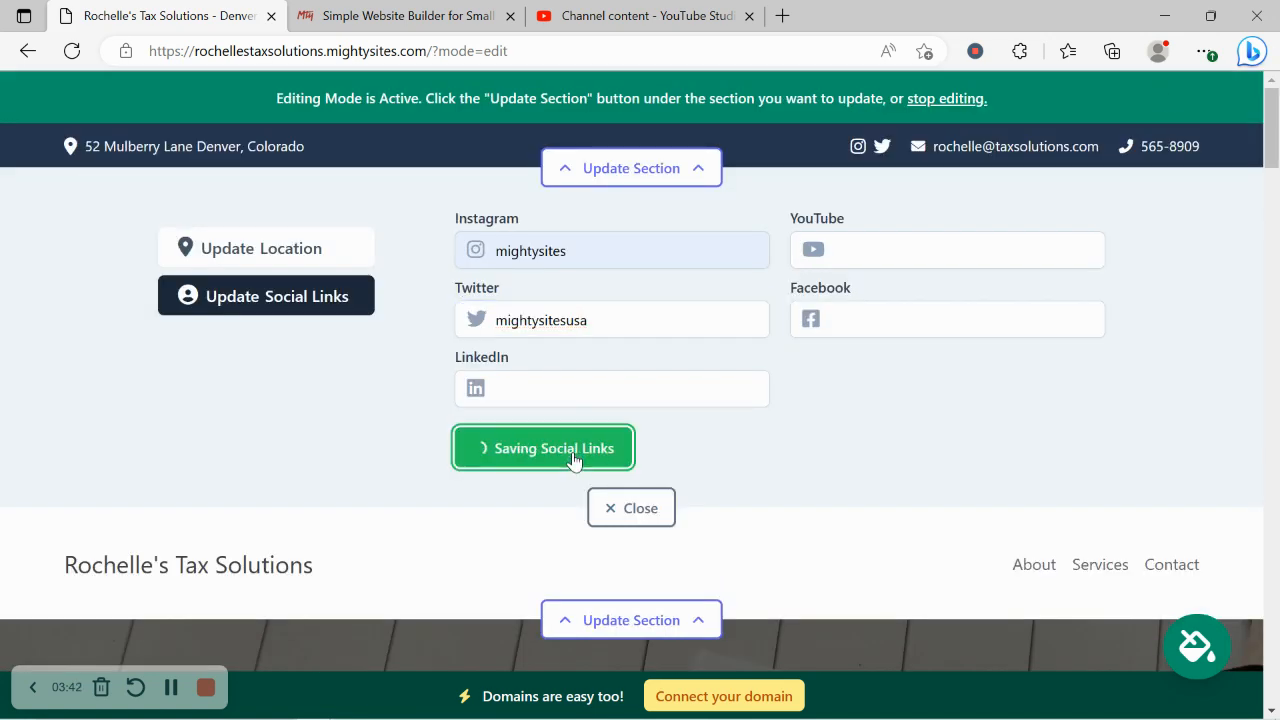
{"action": "left_click", "coordinate": [609, 509]}
{"action": "left_click", "coordinate": [640, 295]}
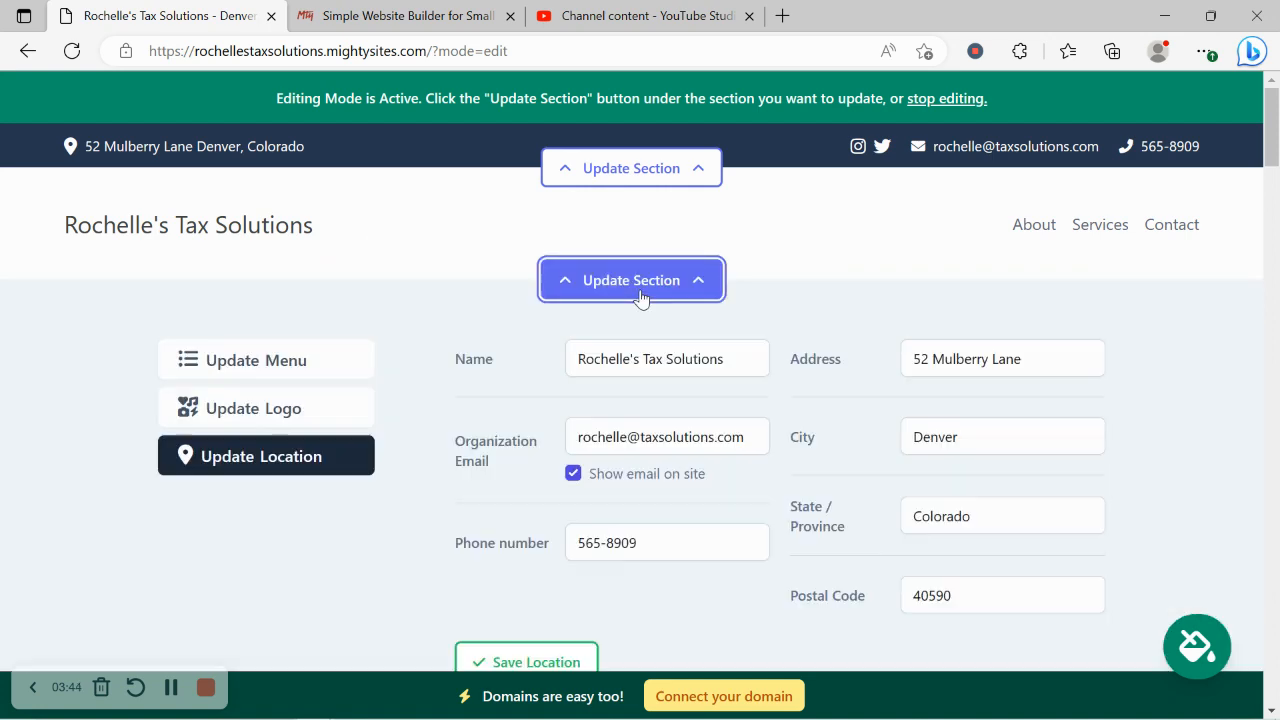
Step: Upload the Mighty Sites Logo YouTube image from Pictures as the logo and open it for editing
{"action": "left_click", "coordinate": [329, 408]}
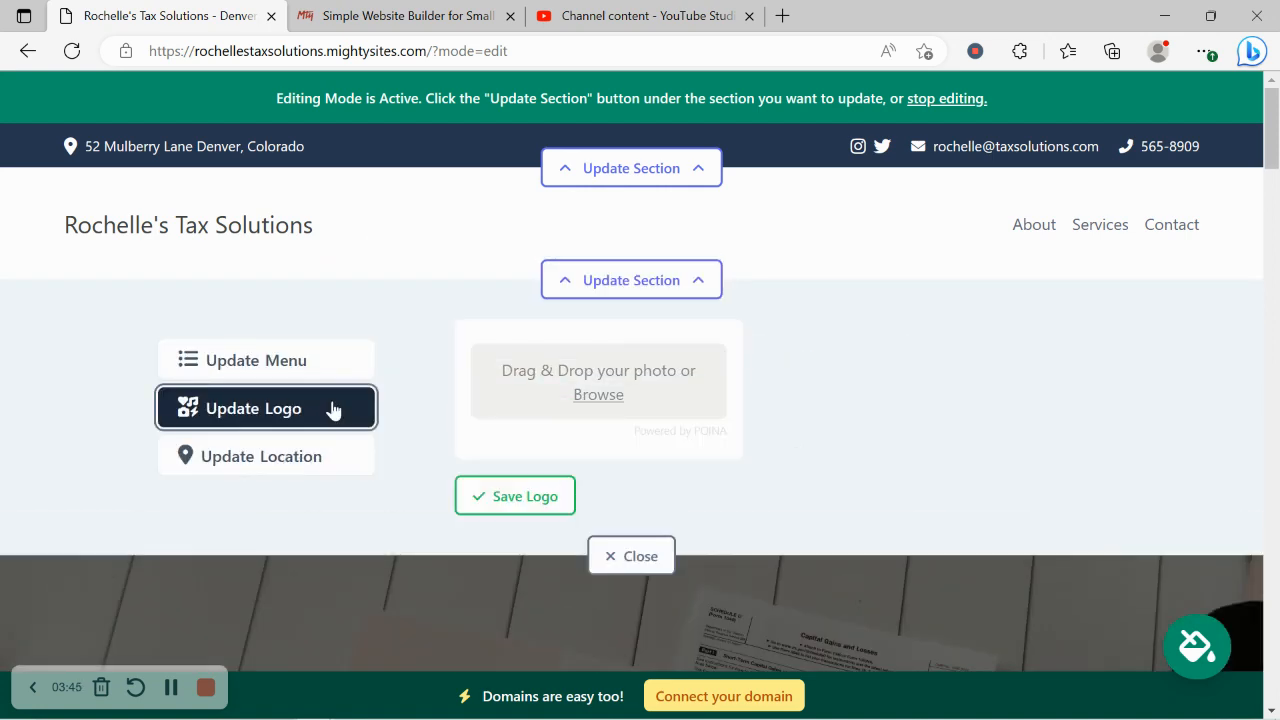
{"action": "left_click", "coordinate": [598, 395]}
{"action": "left_click", "coordinate": [78, 226]}
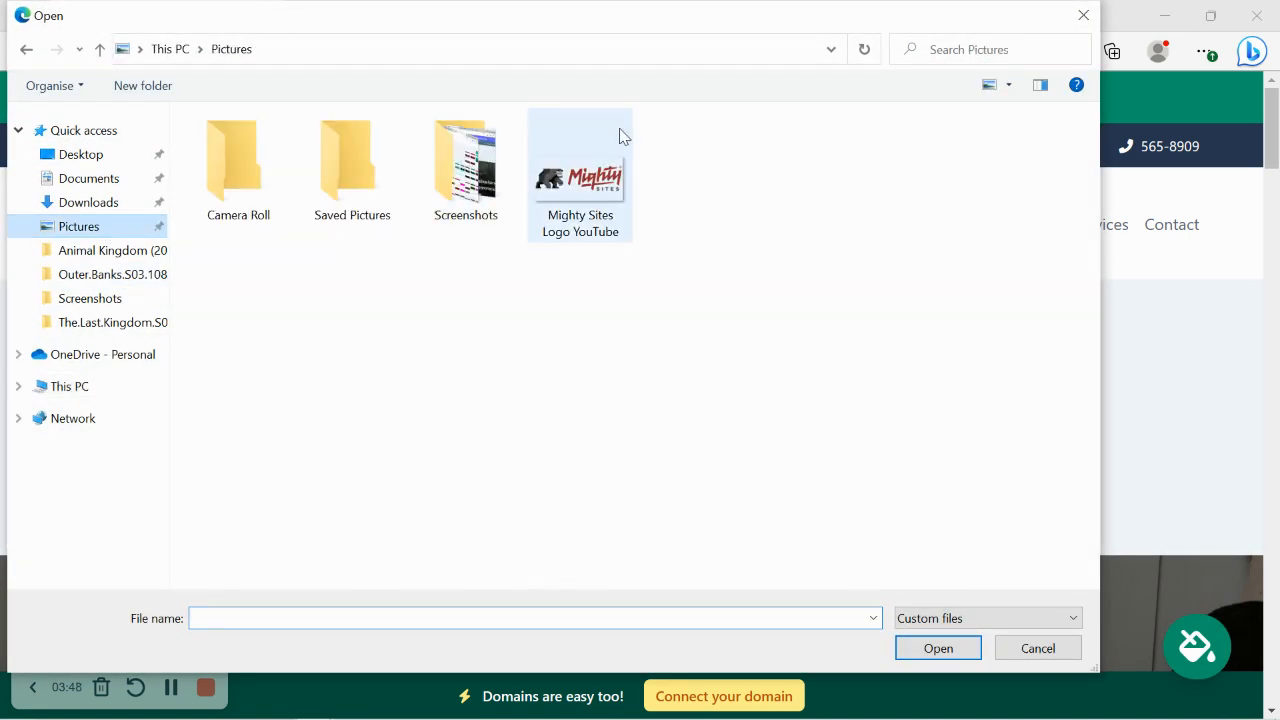
{"action": "double_click", "coordinate": [594, 145]}
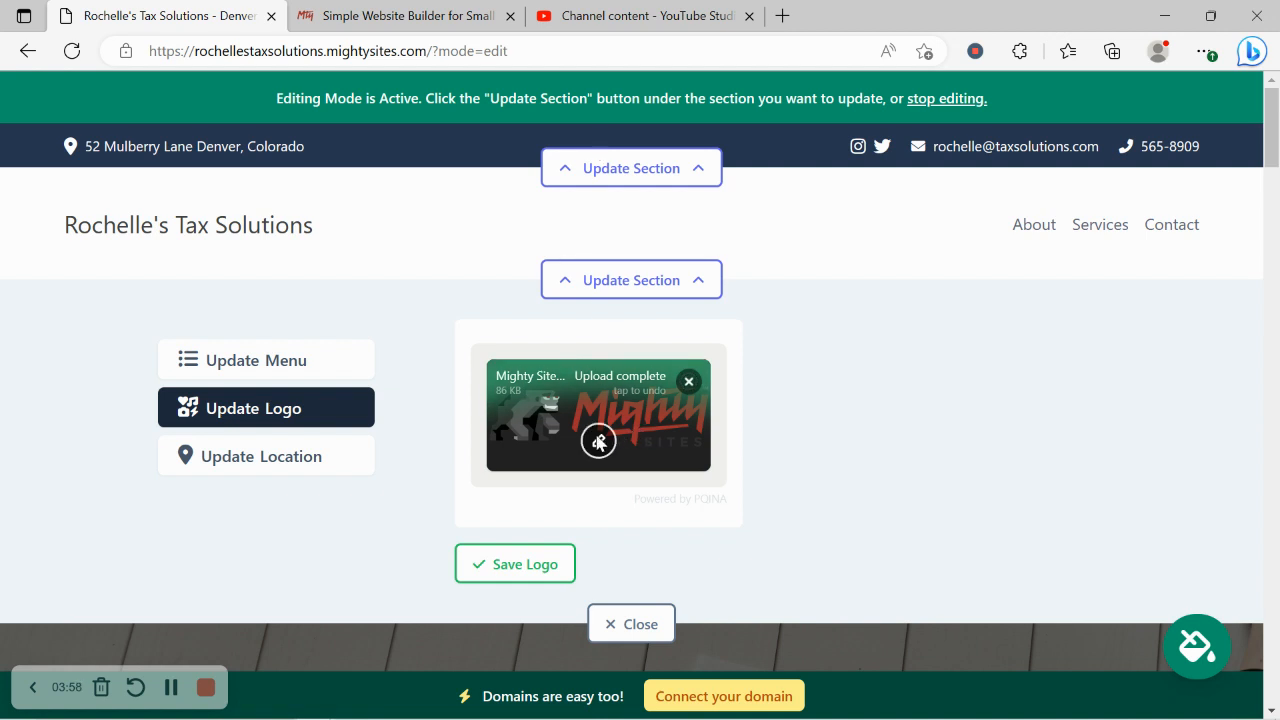
{"action": "left_click", "coordinate": [598, 442]}
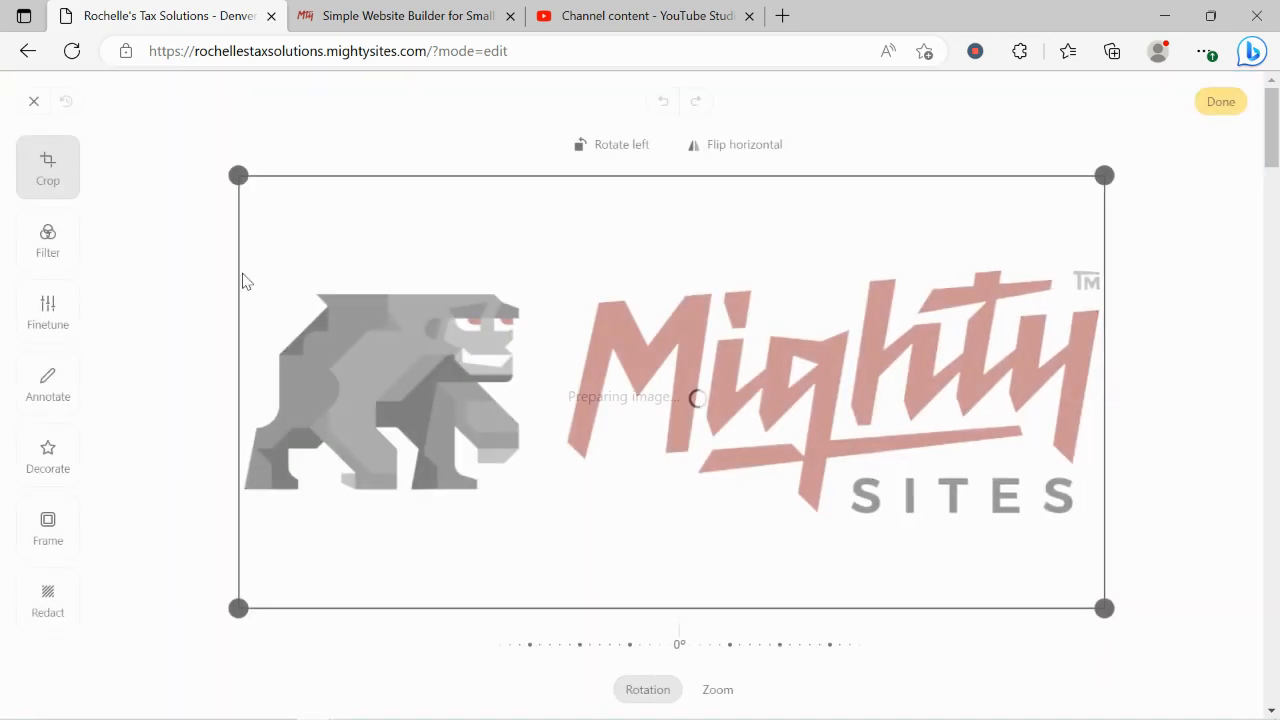
Step: Crop the empty space off the logo's top and bottom and apply the edit
{"action": "left_click_drag", "start_coordinate": [238, 176], "coordinate": [238, 240]}
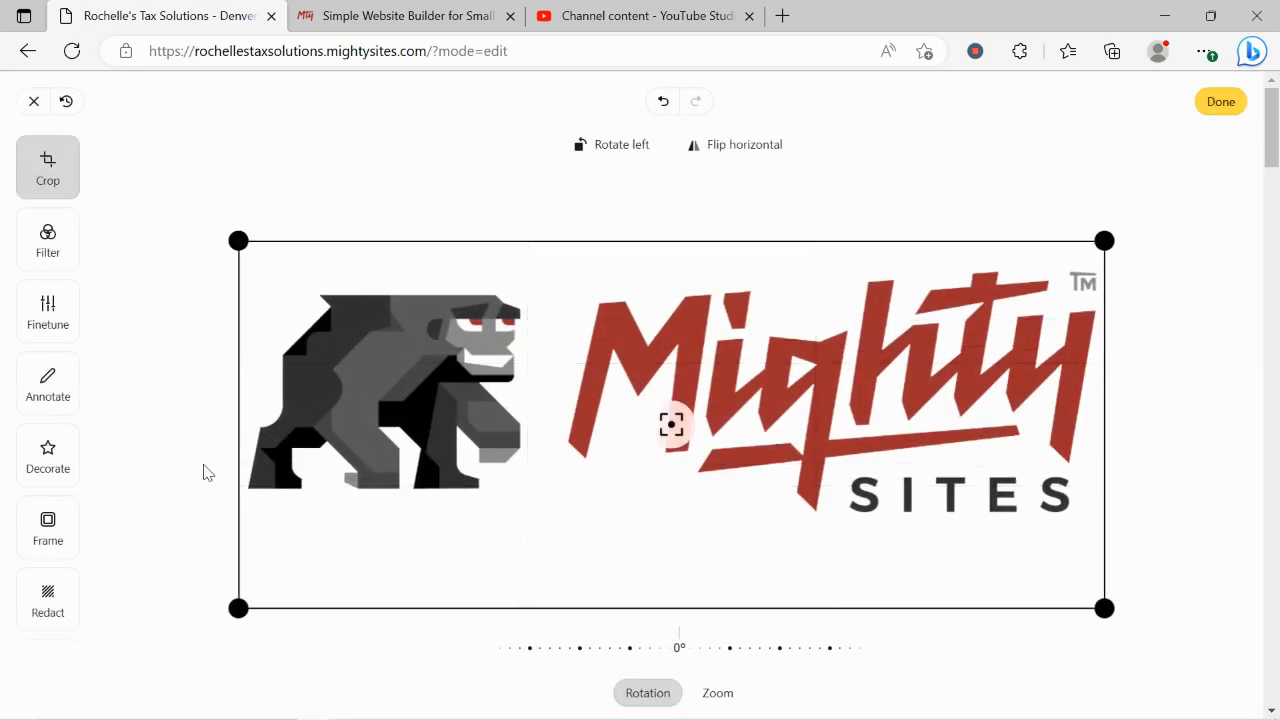
{"action": "left_click_drag", "start_coordinate": [243, 612], "coordinate": [256, 558]}
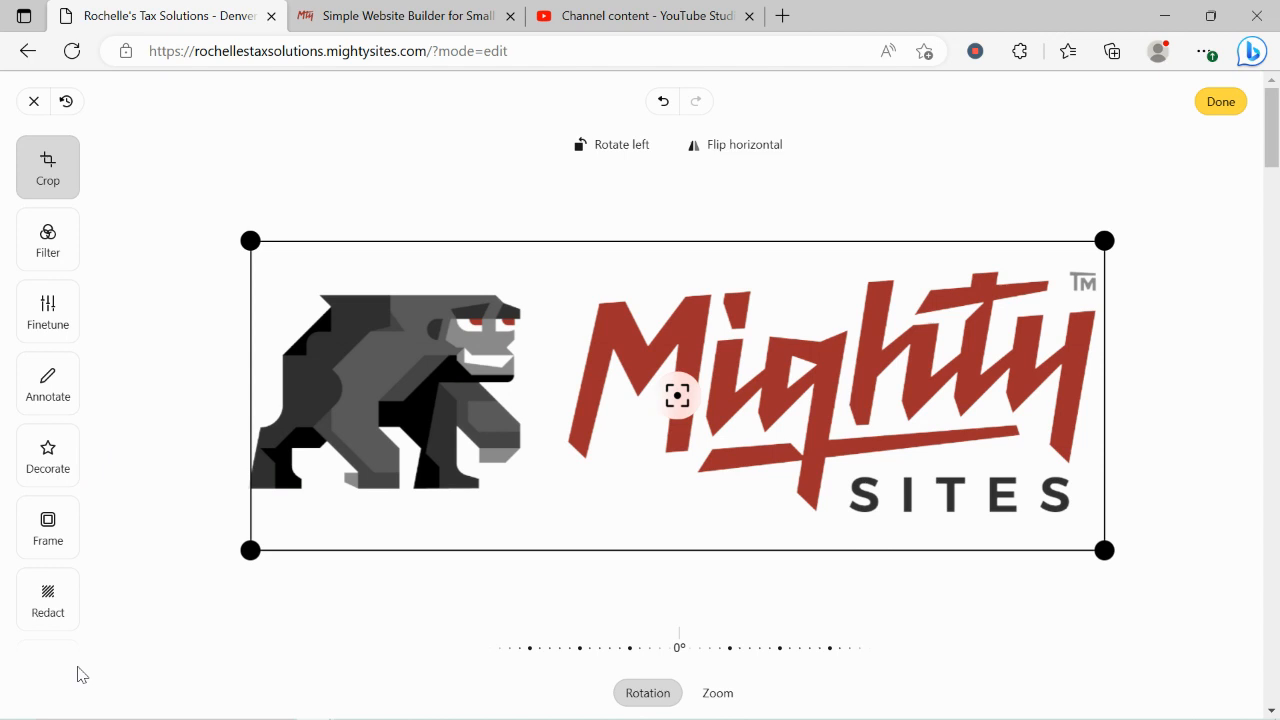
{"action": "left_click", "coordinate": [1218, 103]}
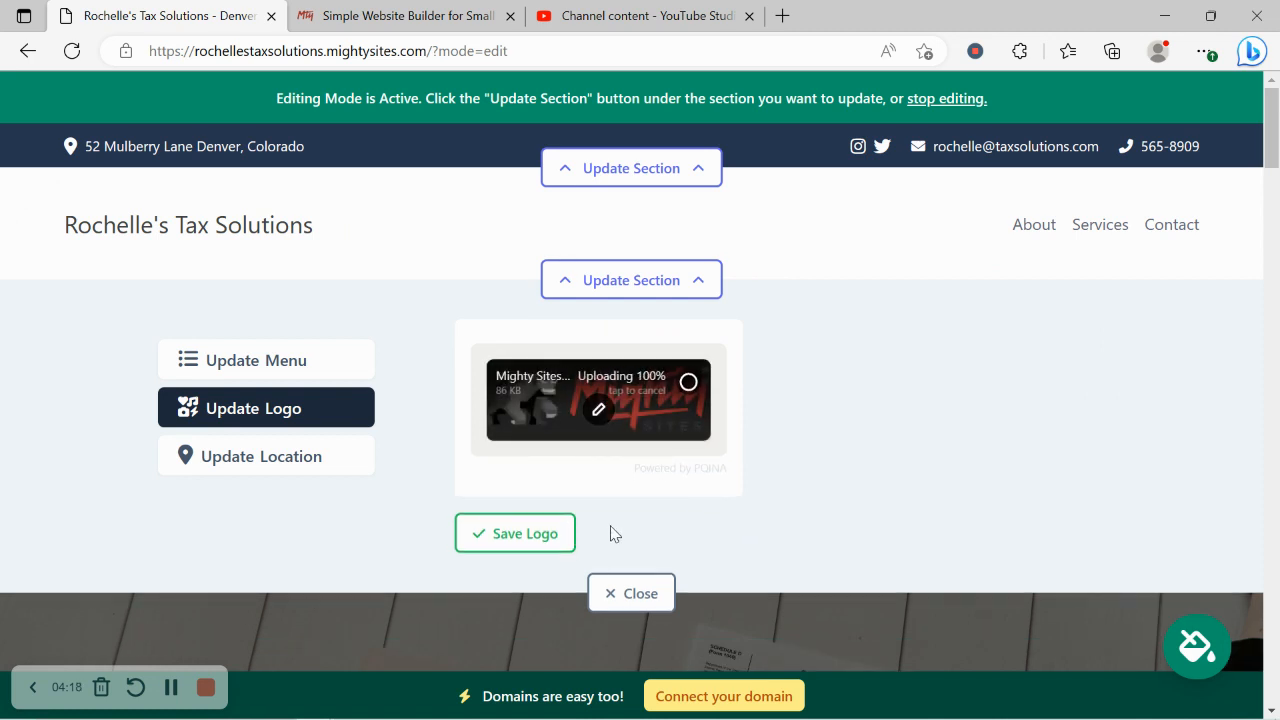
Step: Save the cropped logo, close the logo panel and scroll down the site
{"action": "left_click", "coordinate": [528, 536]}
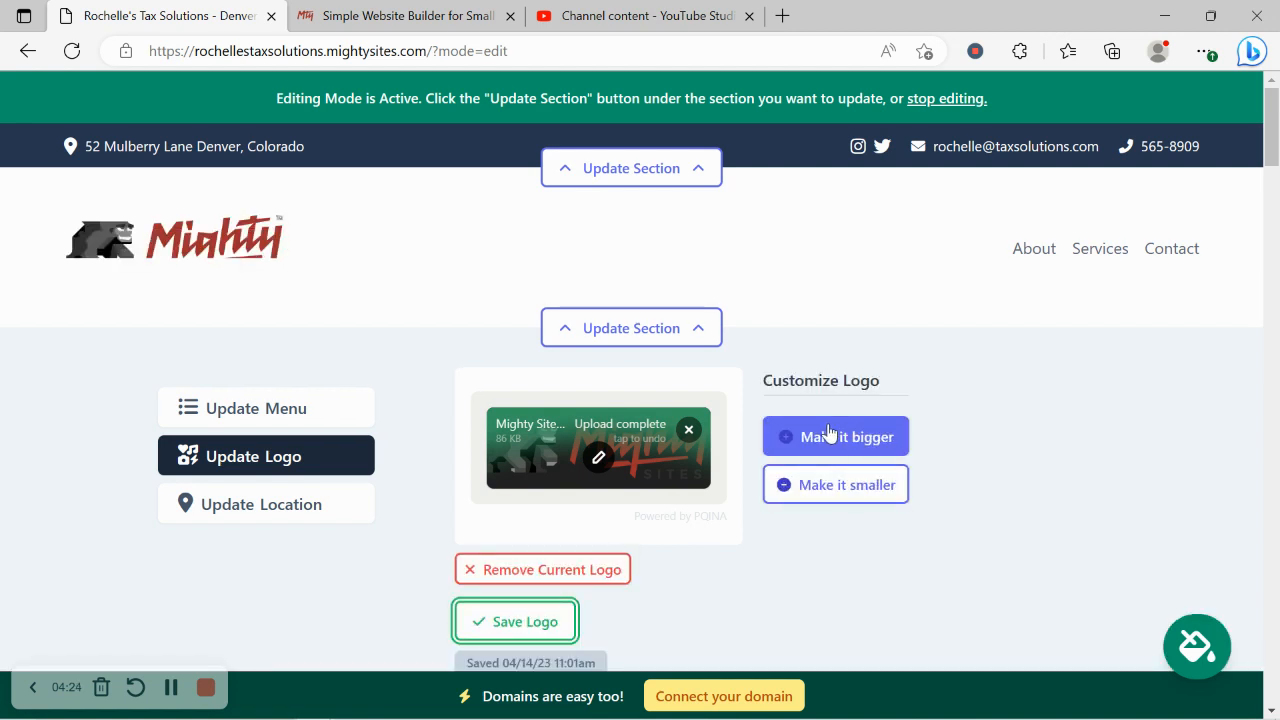
{"action": "scroll", "coordinate": [64, 319], "scroll_direction": "down", "scroll_amount": 1}
{"action": "scroll", "coordinate": [66, 319], "scroll_direction": "down", "scroll_amount": 2}
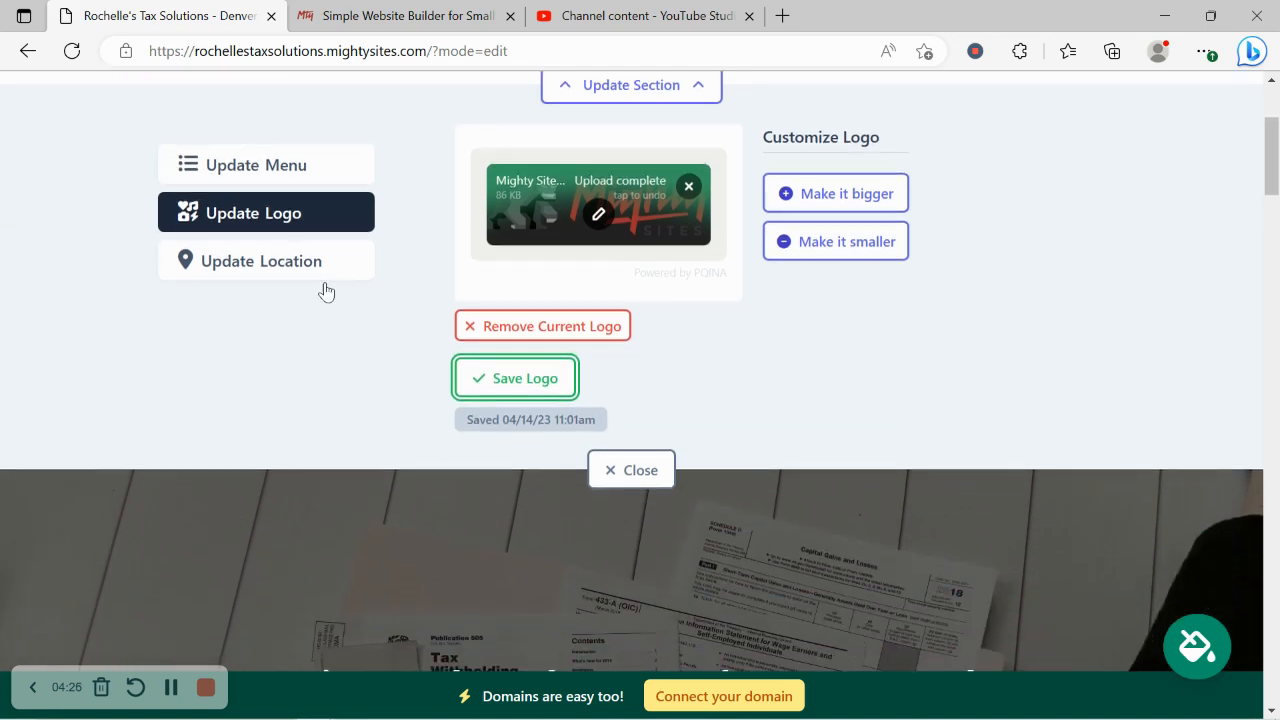
{"action": "left_click", "coordinate": [594, 477]}
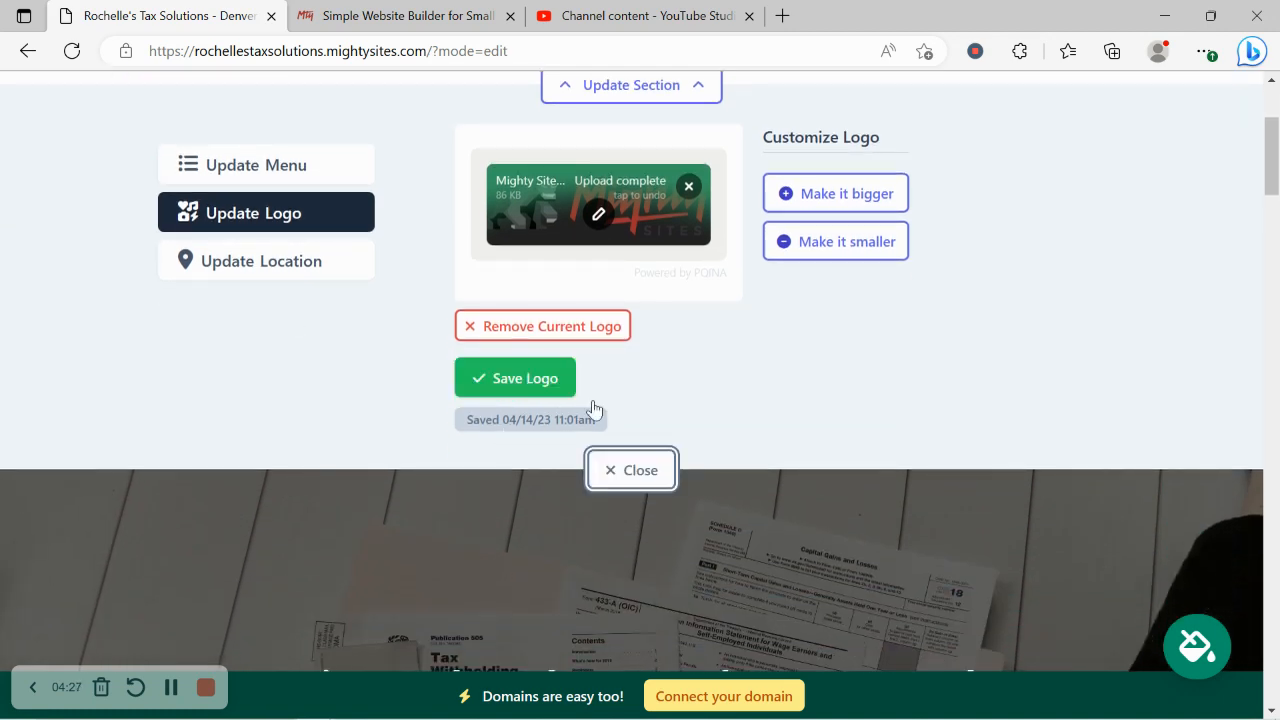
{"action": "left_click", "coordinate": [654, 474]}
{"action": "scroll", "coordinate": [654, 463], "scroll_direction": "down", "scroll_amount": 1}
{"action": "scroll", "coordinate": [659, 463], "scroll_direction": "down", "scroll_amount": 8}
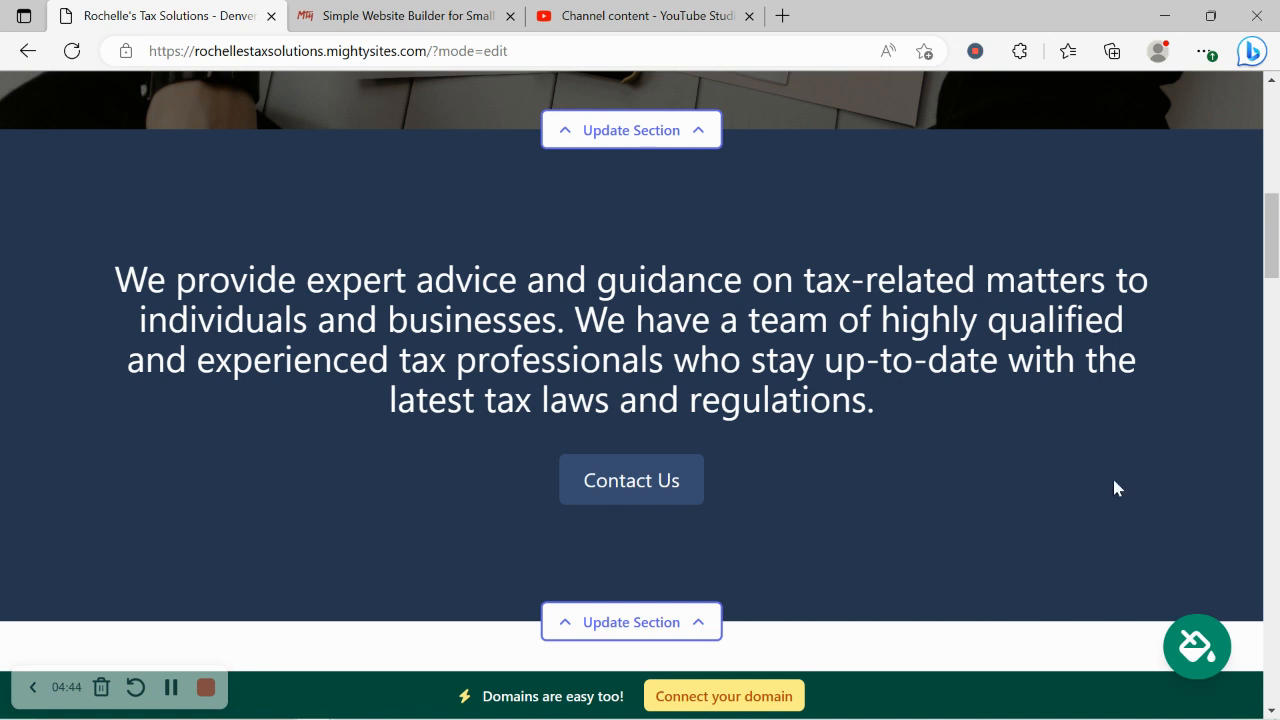
Step: Compare the blue and maroon-pink themes, then save the light blue theme
{"action": "left_click", "coordinate": [1182, 657]}
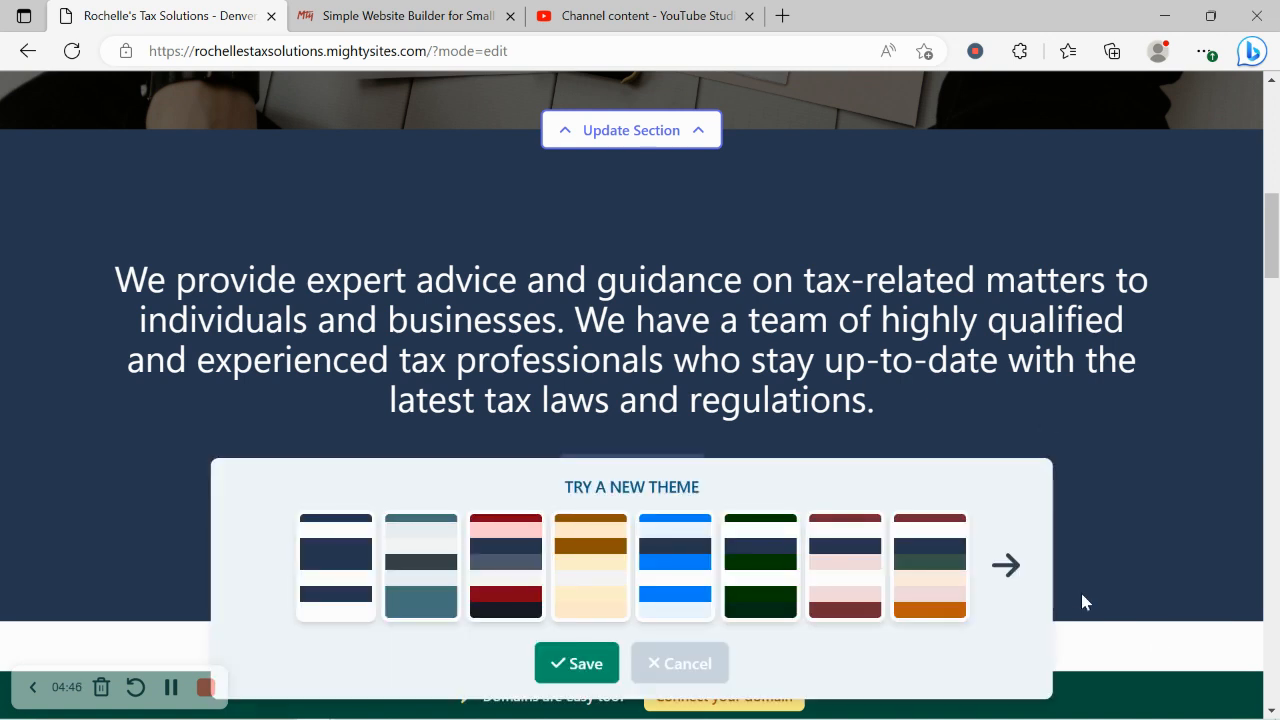
{"action": "left_click", "coordinate": [1014, 588]}
{"action": "left_click", "coordinate": [1014, 588]}
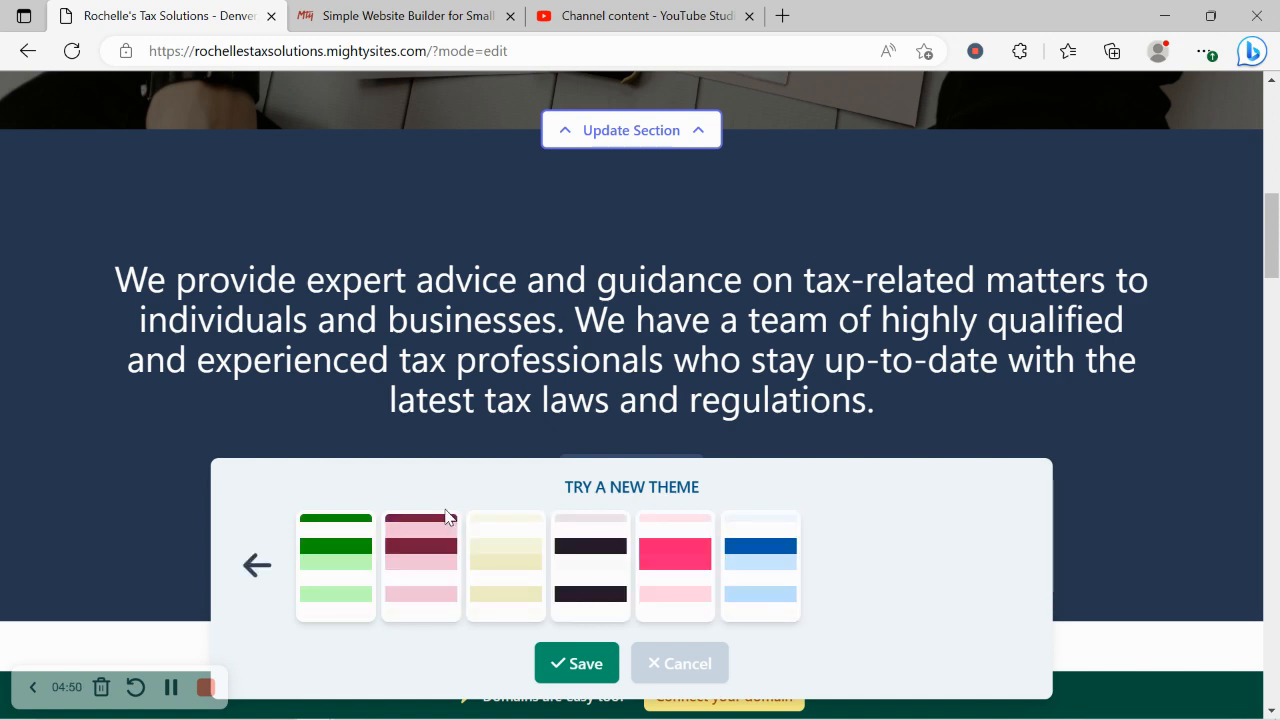
{"action": "left_click", "coordinate": [780, 548]}
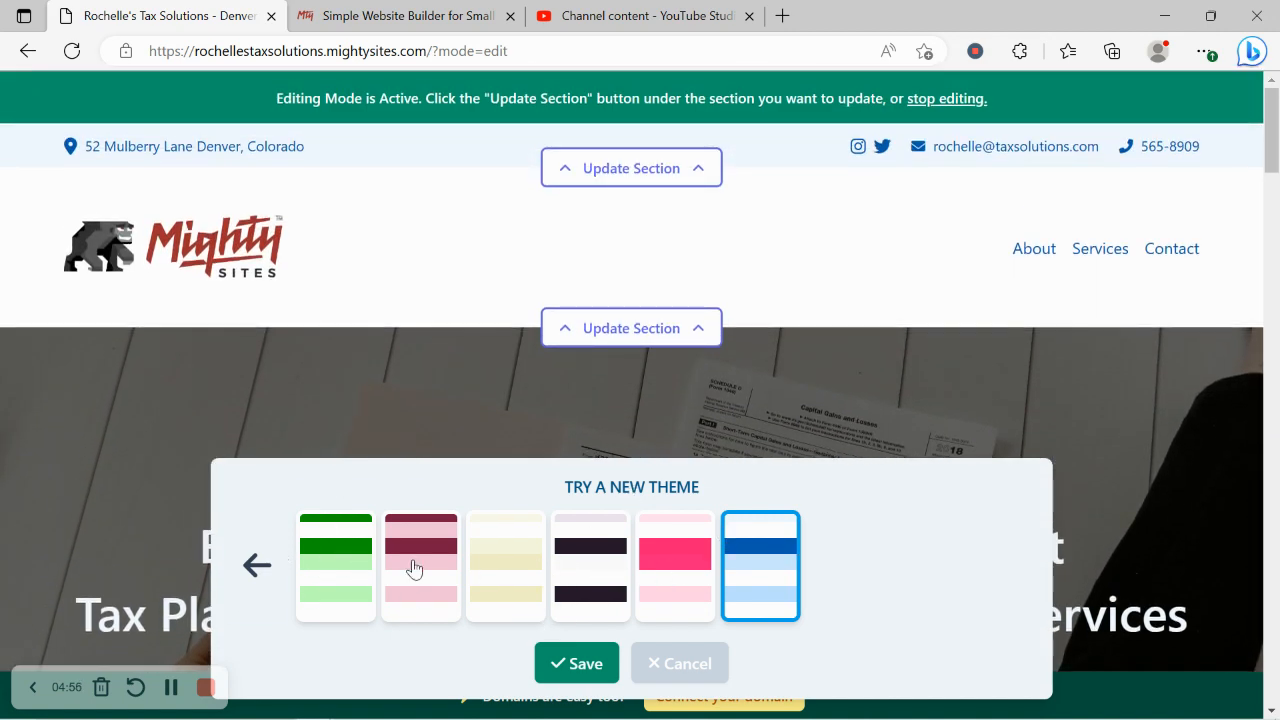
{"action": "left_click", "coordinate": [432, 572]}
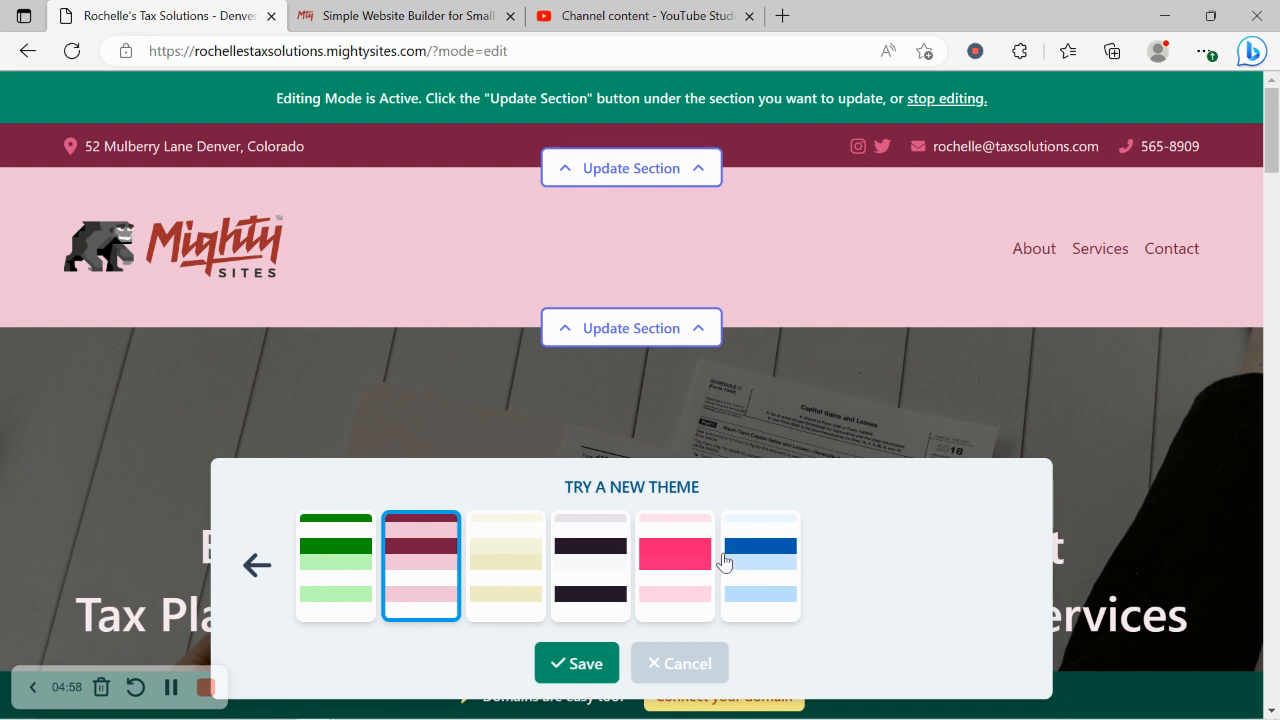
{"action": "left_click", "coordinate": [741, 563]}
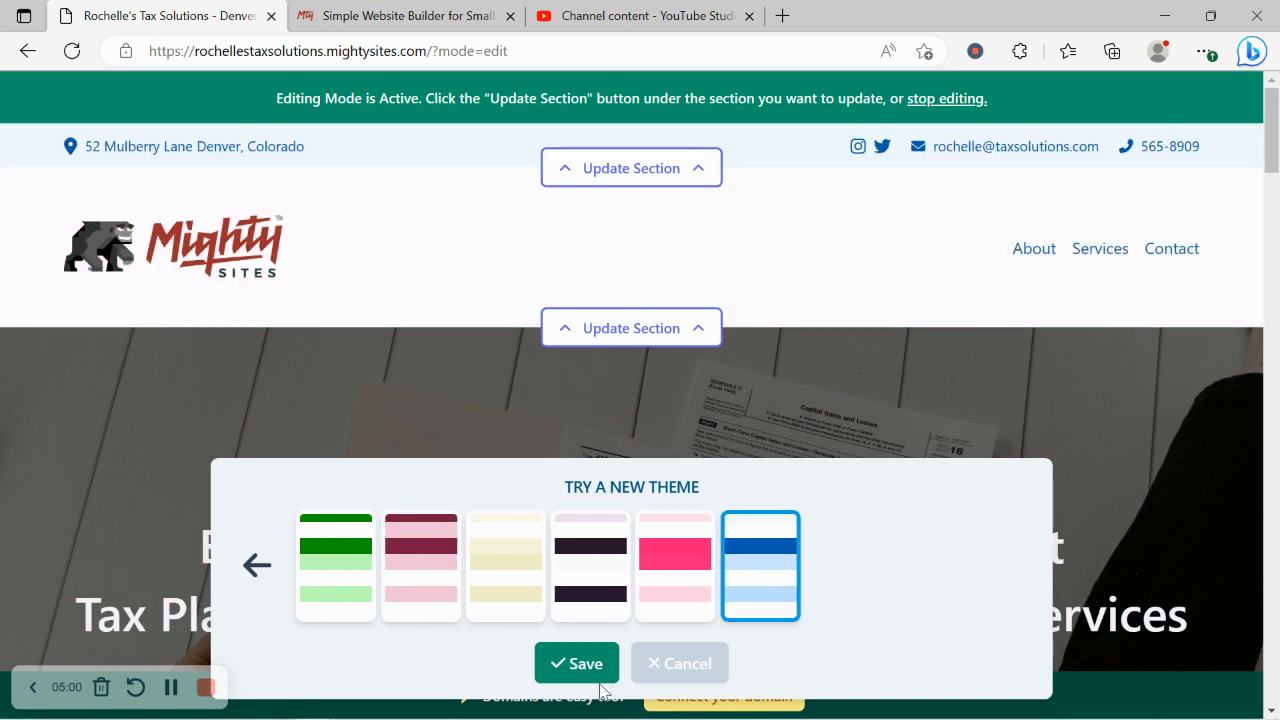
{"action": "left_click", "coordinate": [586, 672]}
{"action": "scroll", "coordinate": [640, 380], "scroll_direction": "down", "scroll_amount": 5}
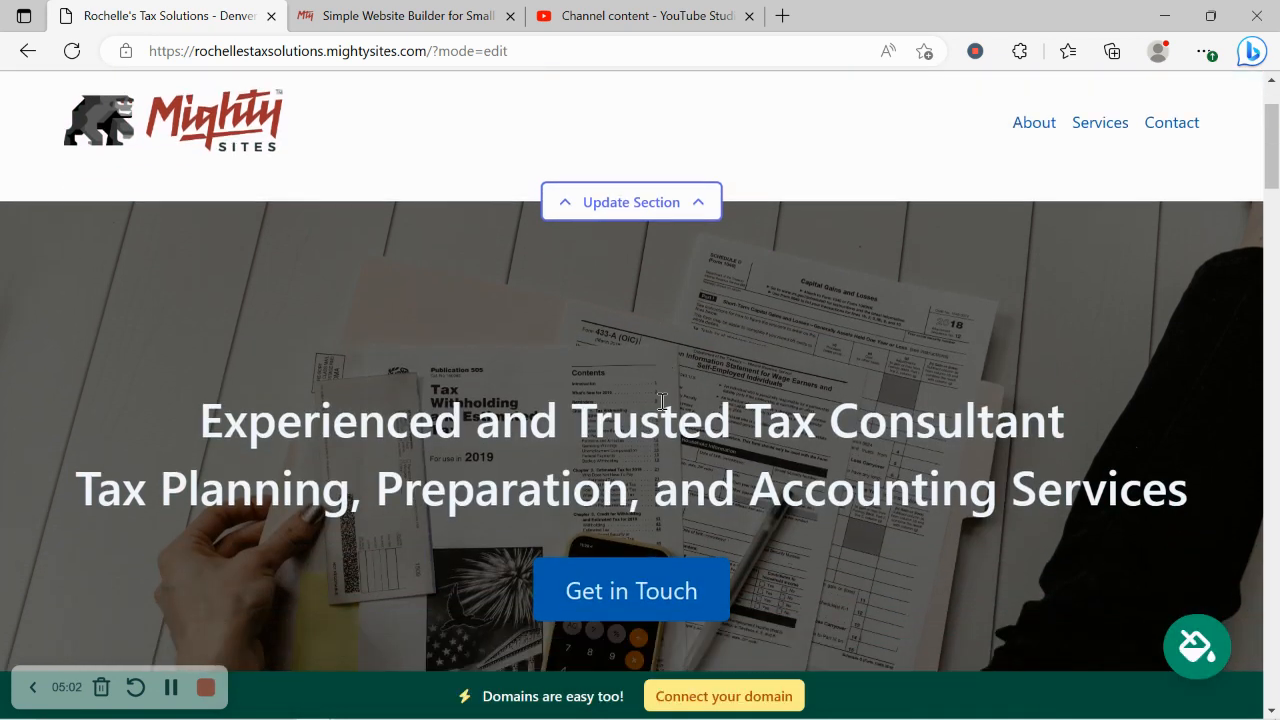
Step: From the hero image settings, search the stock photo library for 'Tax'
{"action": "left_click", "coordinate": [627, 292]}
{"action": "left_click", "coordinate": [251, 423]}
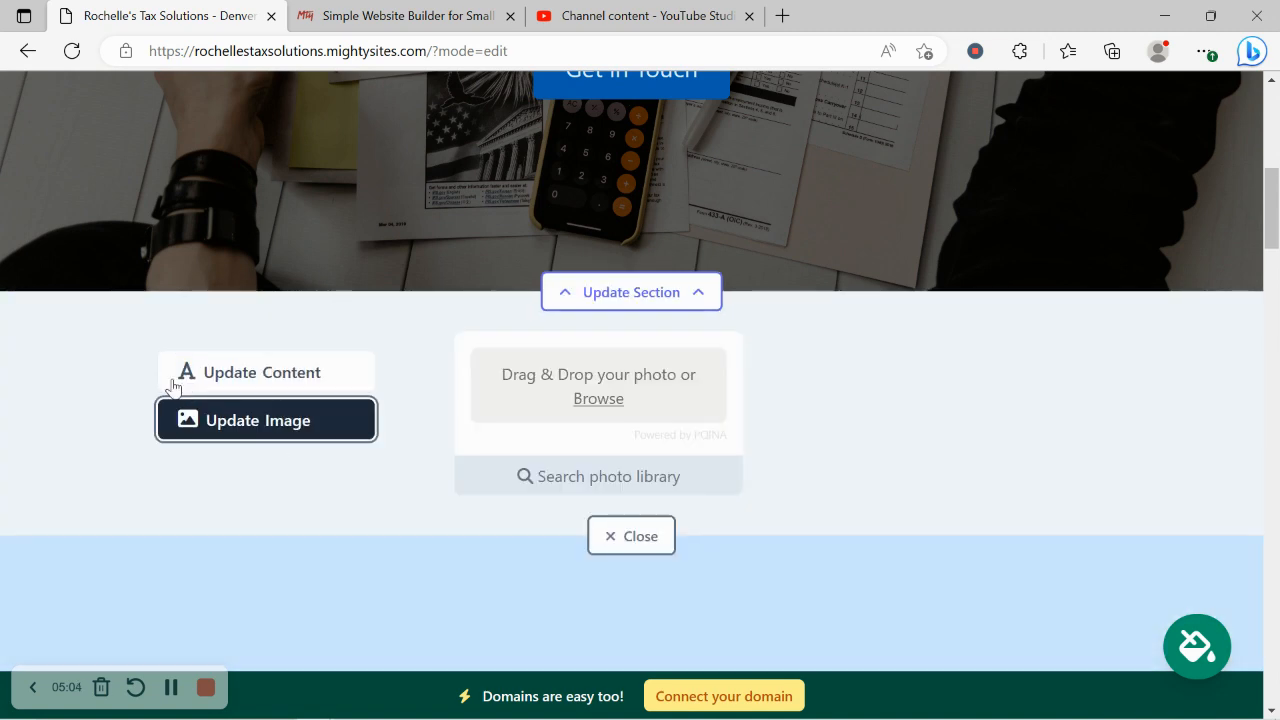
{"action": "scroll", "coordinate": [177, 386], "scroll_direction": "down", "scroll_amount": 2}
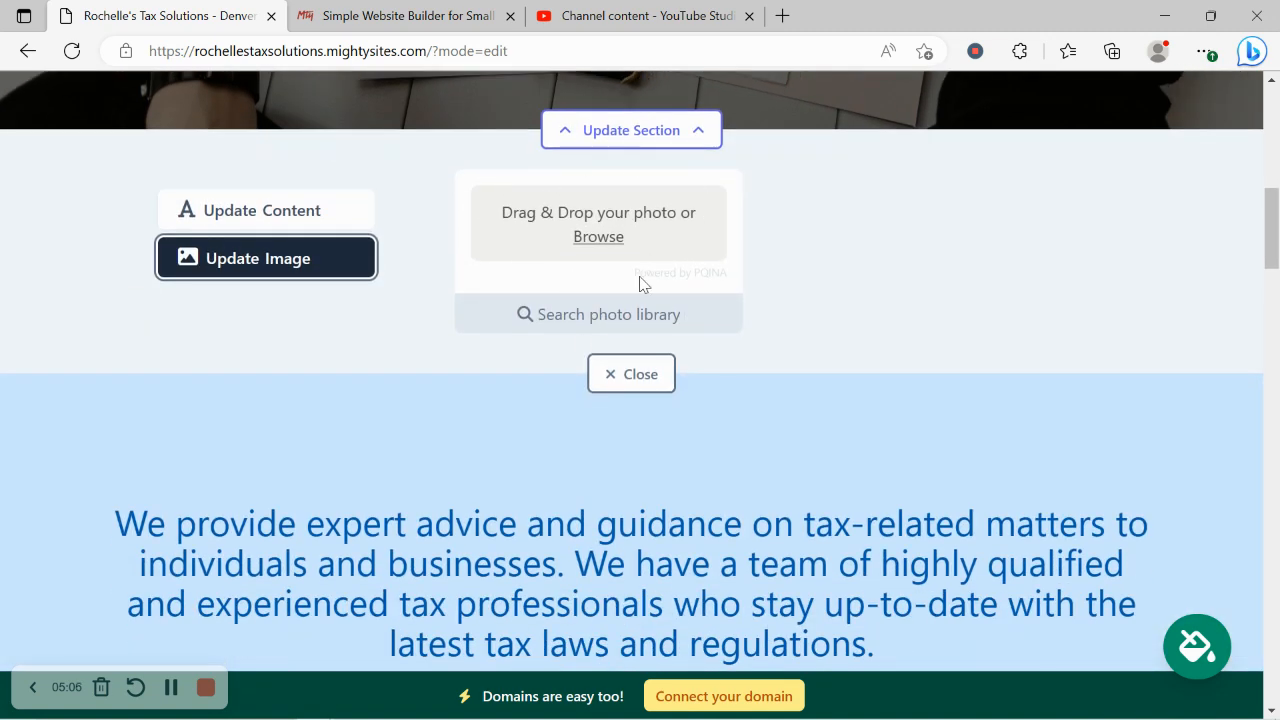
{"action": "left_click", "coordinate": [627, 300]}
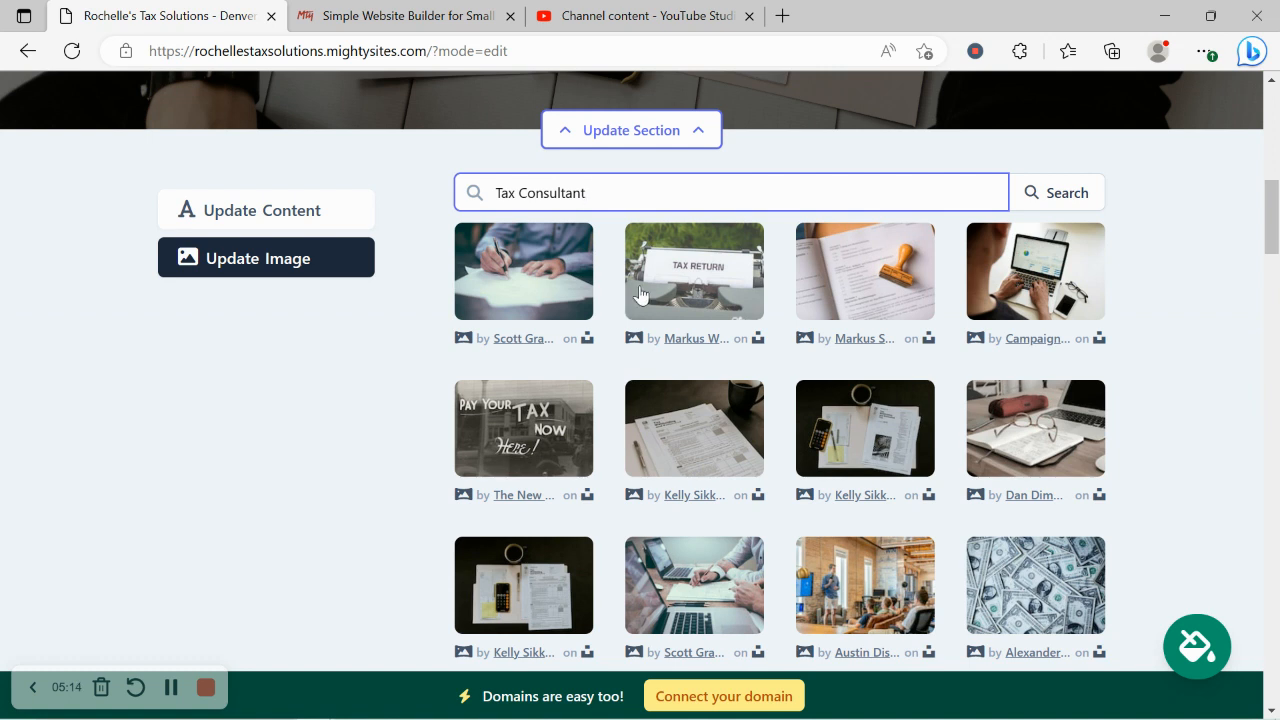
{"action": "left_click_drag", "start_coordinate": [516, 192], "coordinate": [580, 176]}
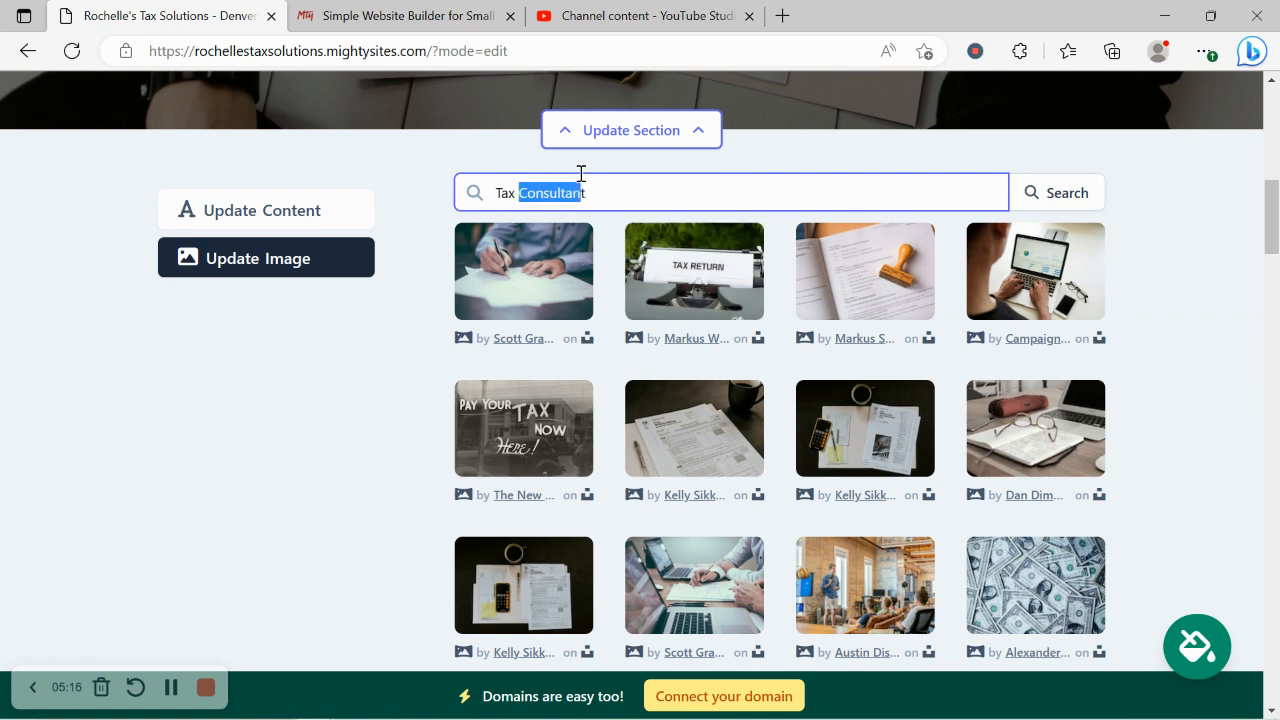
{"action": "type", "text": "t"}
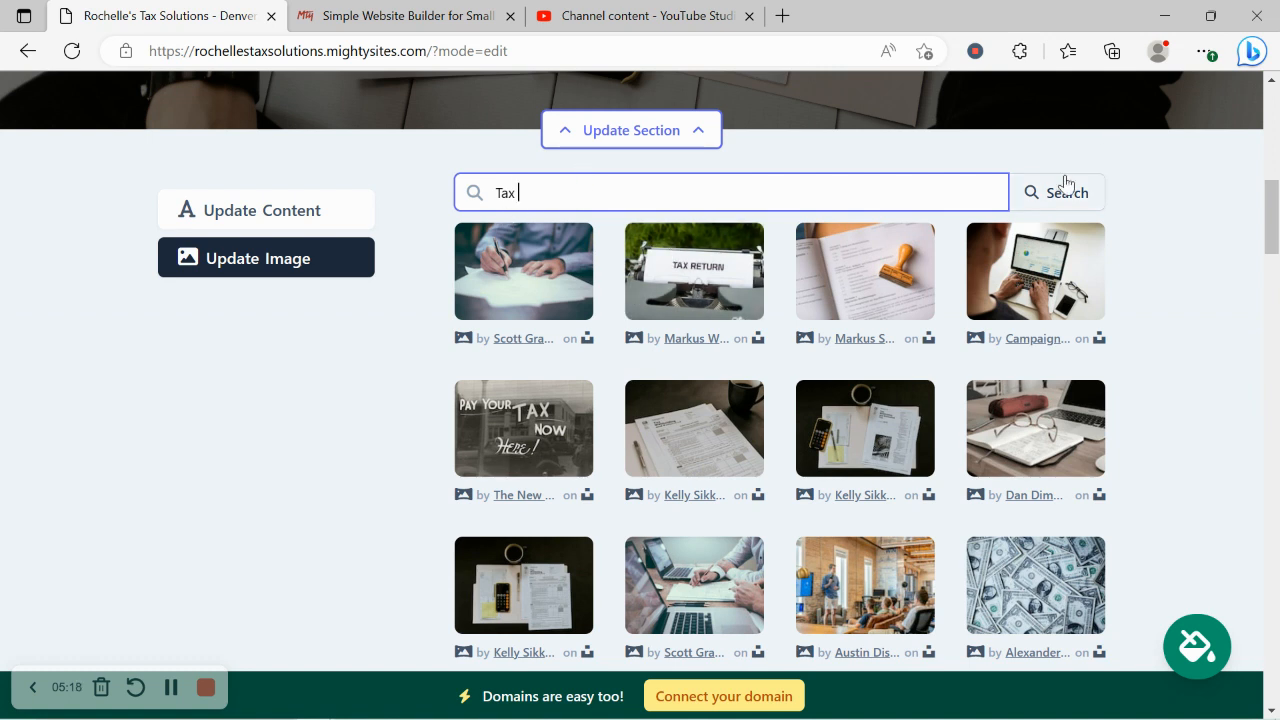
{"action": "left_click", "coordinate": [1060, 192]}
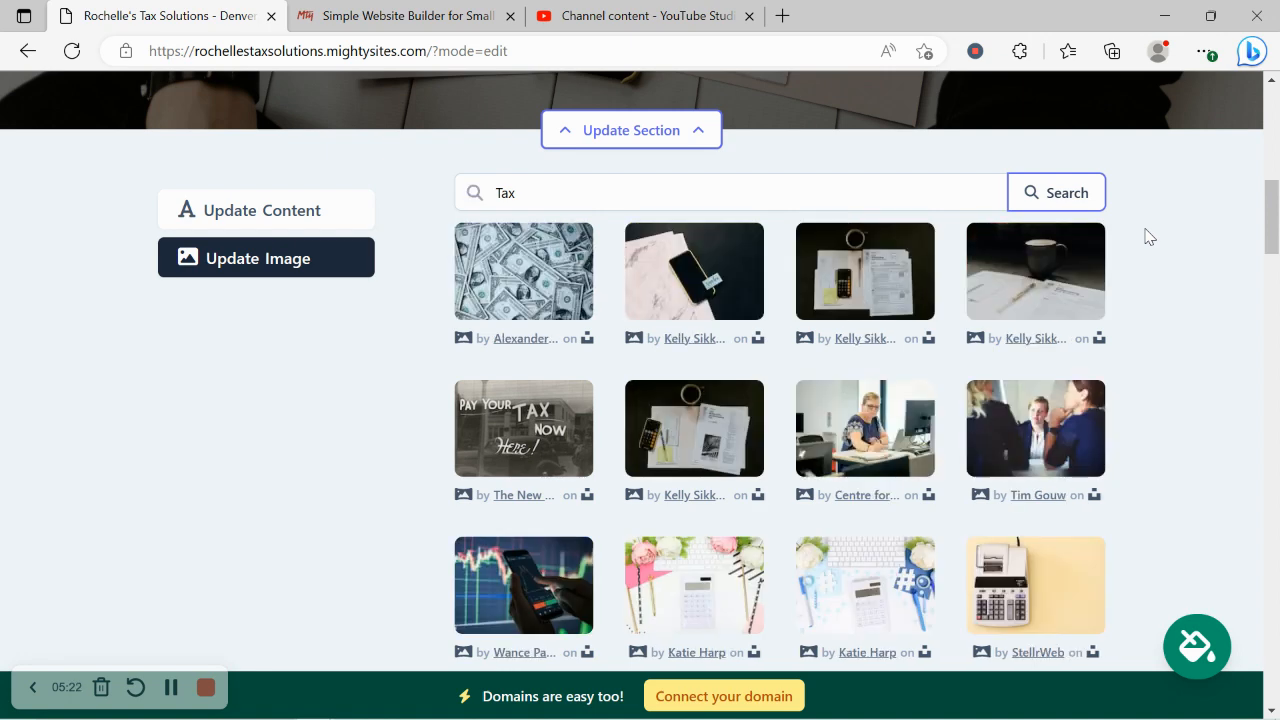
Step: Choose the photo of tax forms and a notebook on white boards from the next results page
{"action": "scroll", "coordinate": [1147, 235], "scroll_direction": "down", "scroll_amount": 1}
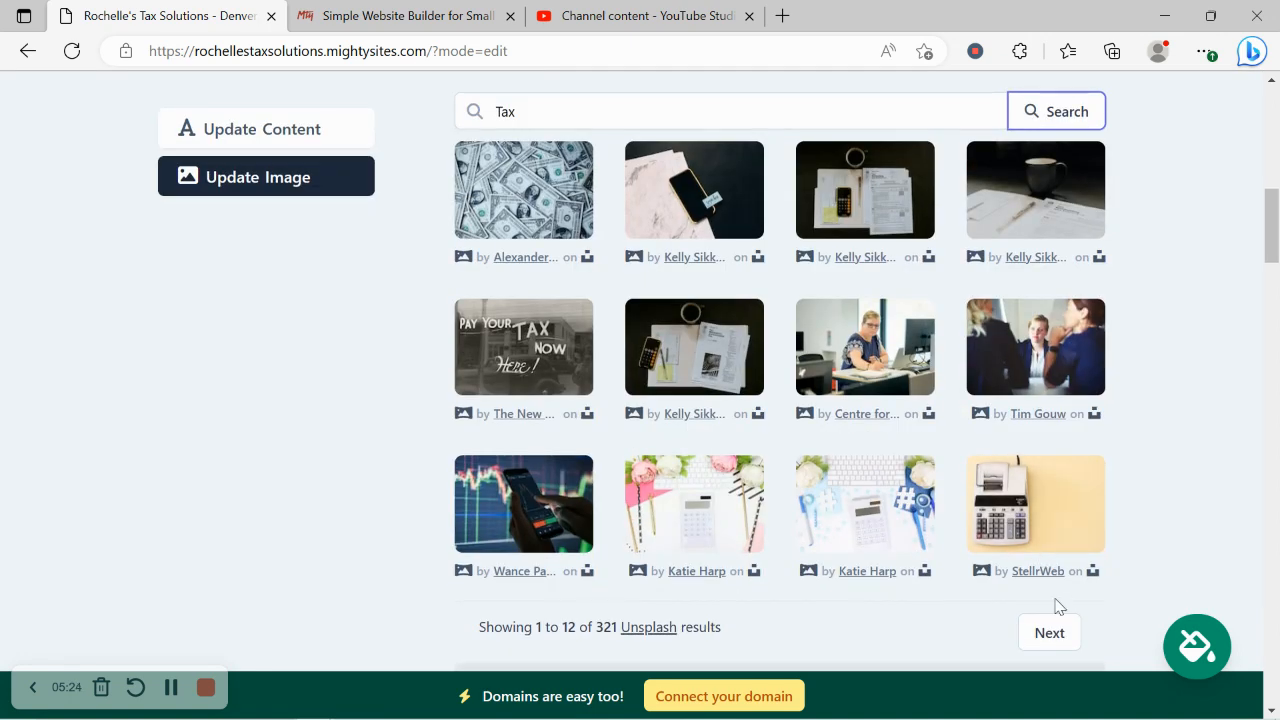
{"action": "left_click", "coordinate": [1052, 632]}
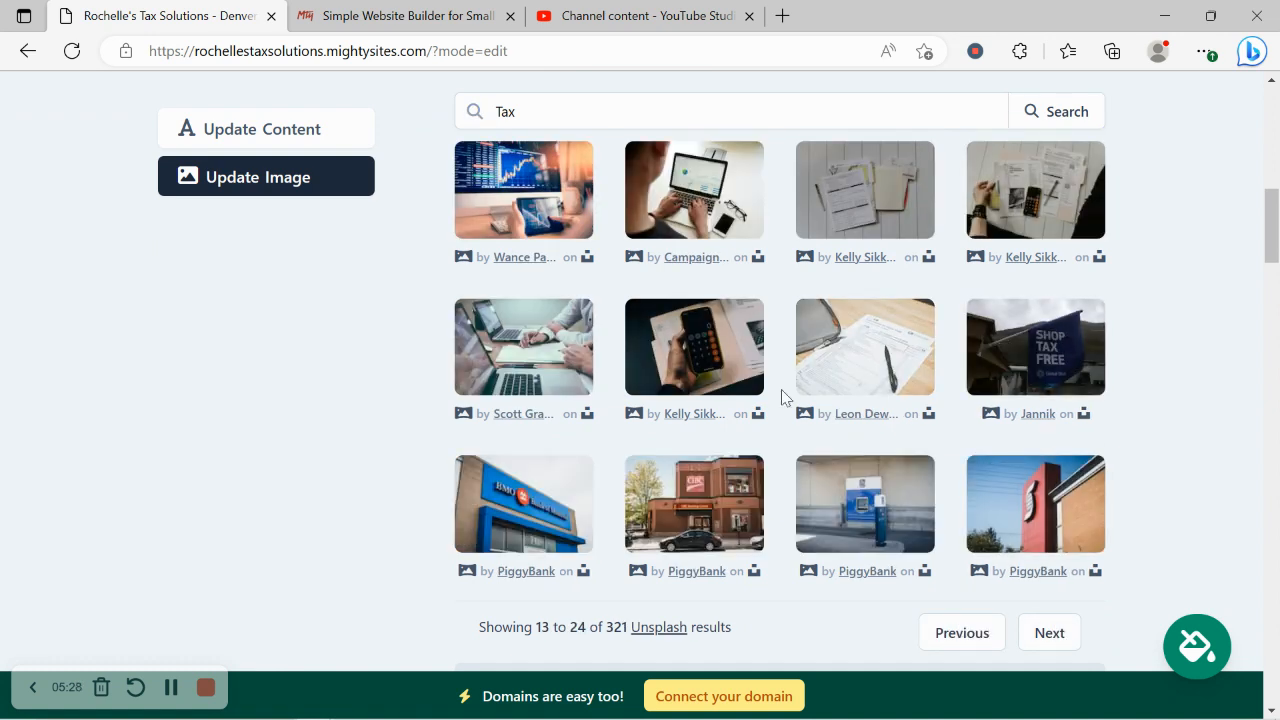
{"action": "left_click", "coordinate": [874, 220]}
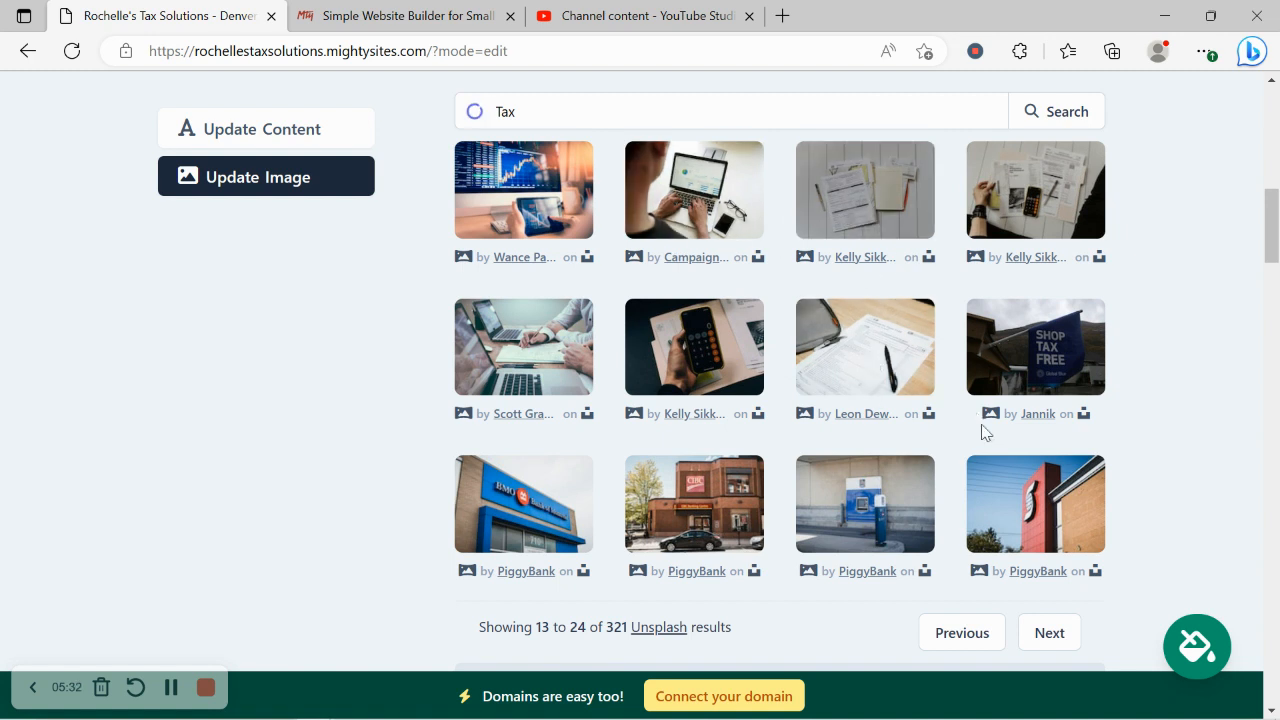
{"action": "left_click", "coordinate": [727, 540]}
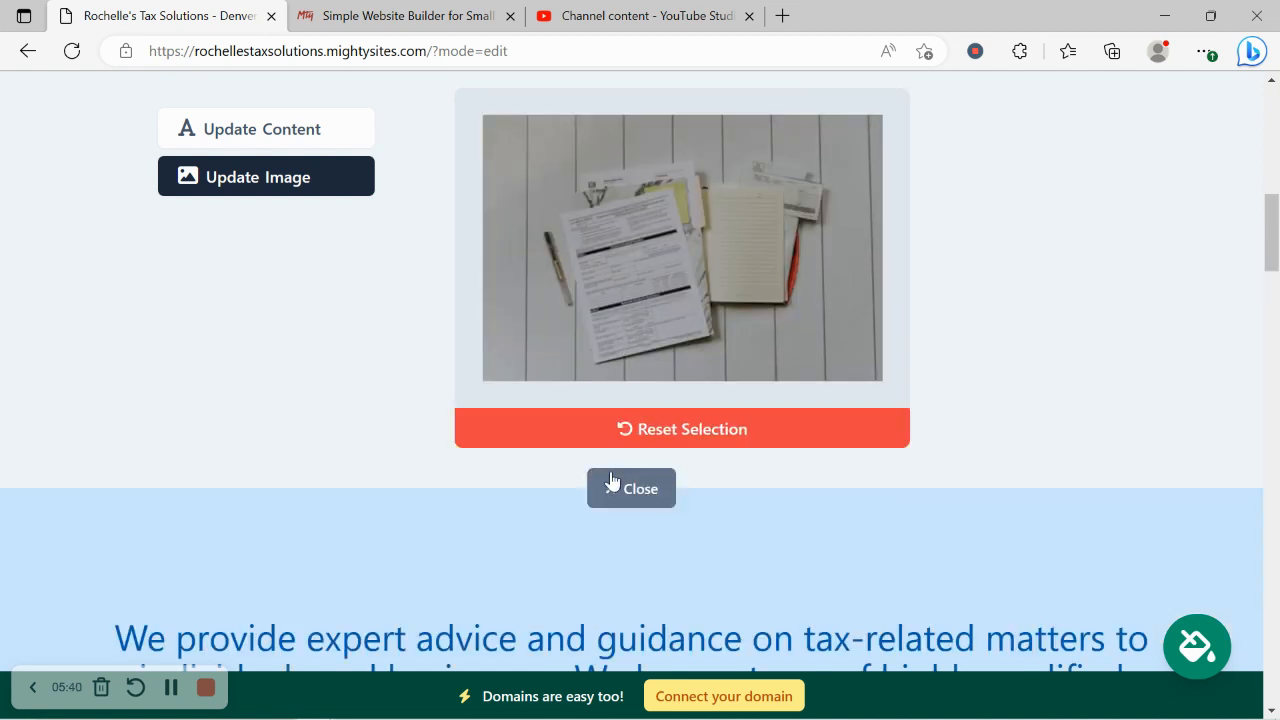
{"action": "scroll", "coordinate": [608, 478], "scroll_direction": "up", "scroll_amount": 1}
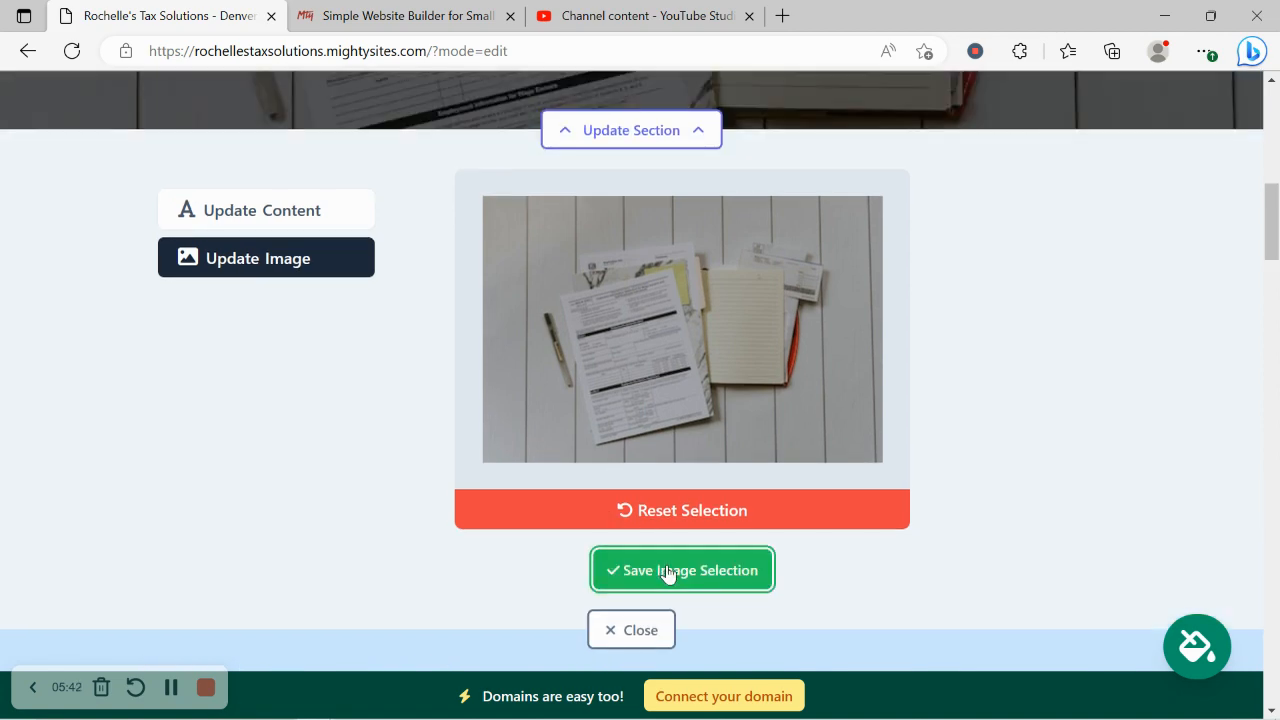
{"action": "scroll", "coordinate": [667, 573], "scroll_direction": "up", "scroll_amount": 5}
{"action": "scroll", "coordinate": [667, 573], "scroll_direction": "down", "scroll_amount": 4}
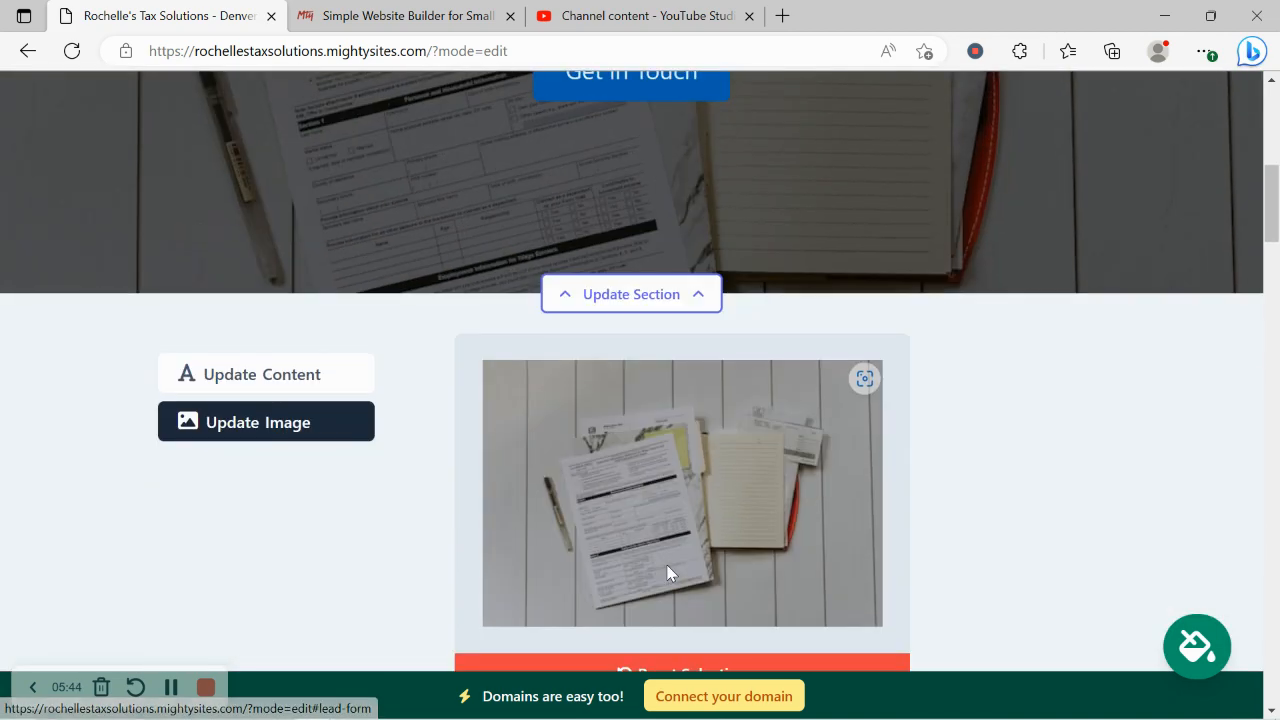
Step: Change the hero button text from 'Get in Touch' to 'Contact us Today!'
{"action": "left_click", "coordinate": [309, 374]}
{"action": "scroll", "coordinate": [623, 357], "scroll_direction": "down", "scroll_amount": 4}
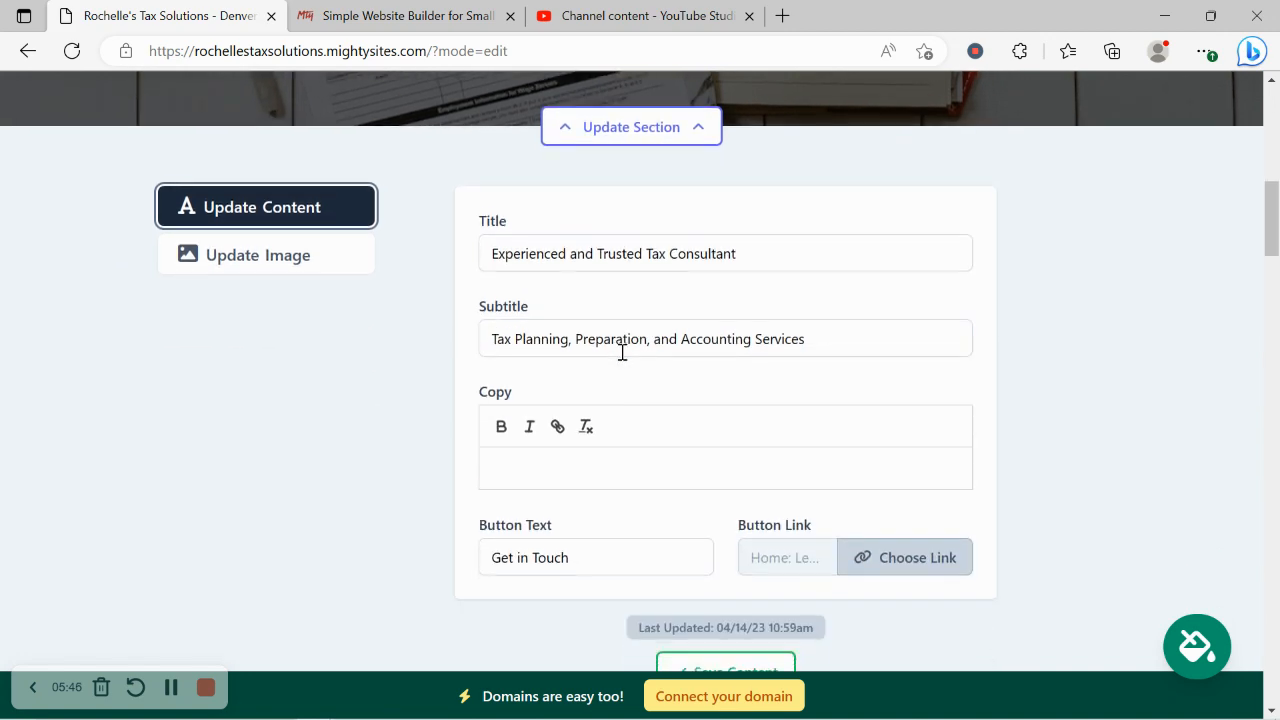
{"action": "scroll", "coordinate": [621, 352], "scroll_direction": "down", "scroll_amount": 2}
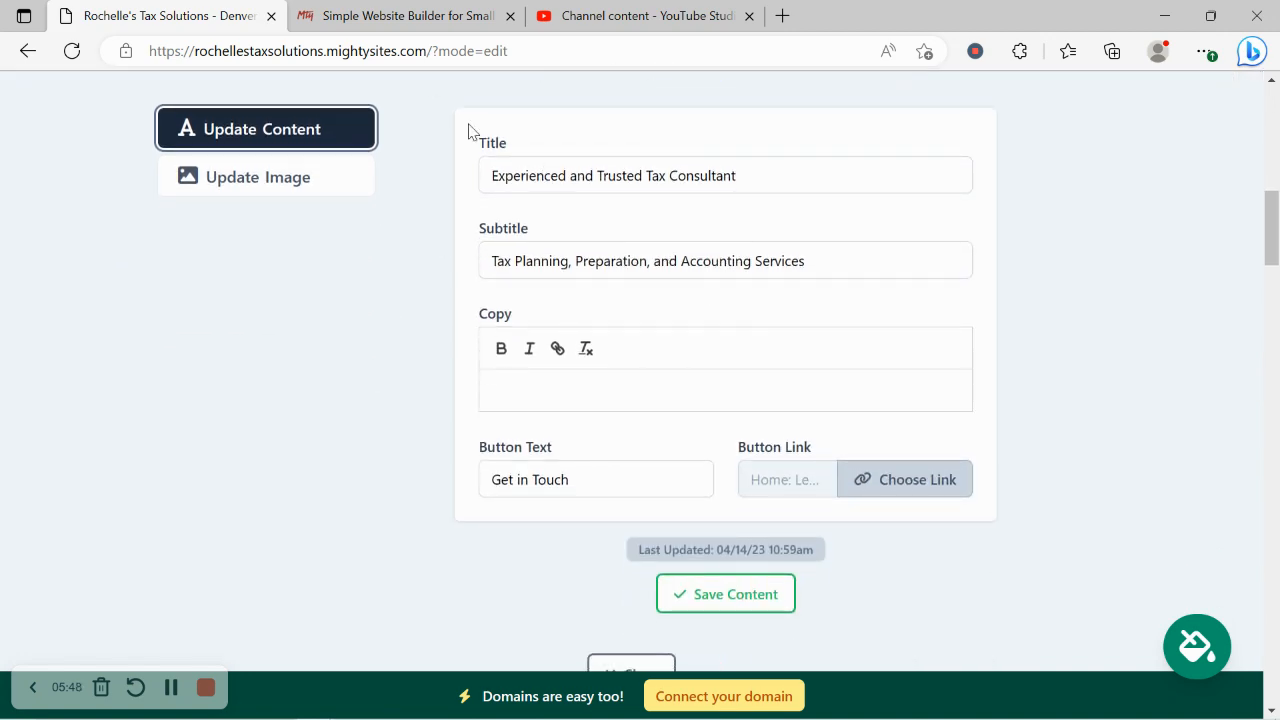
{"action": "scroll", "coordinate": [570, 455], "scroll_direction": "up", "scroll_amount": 12}
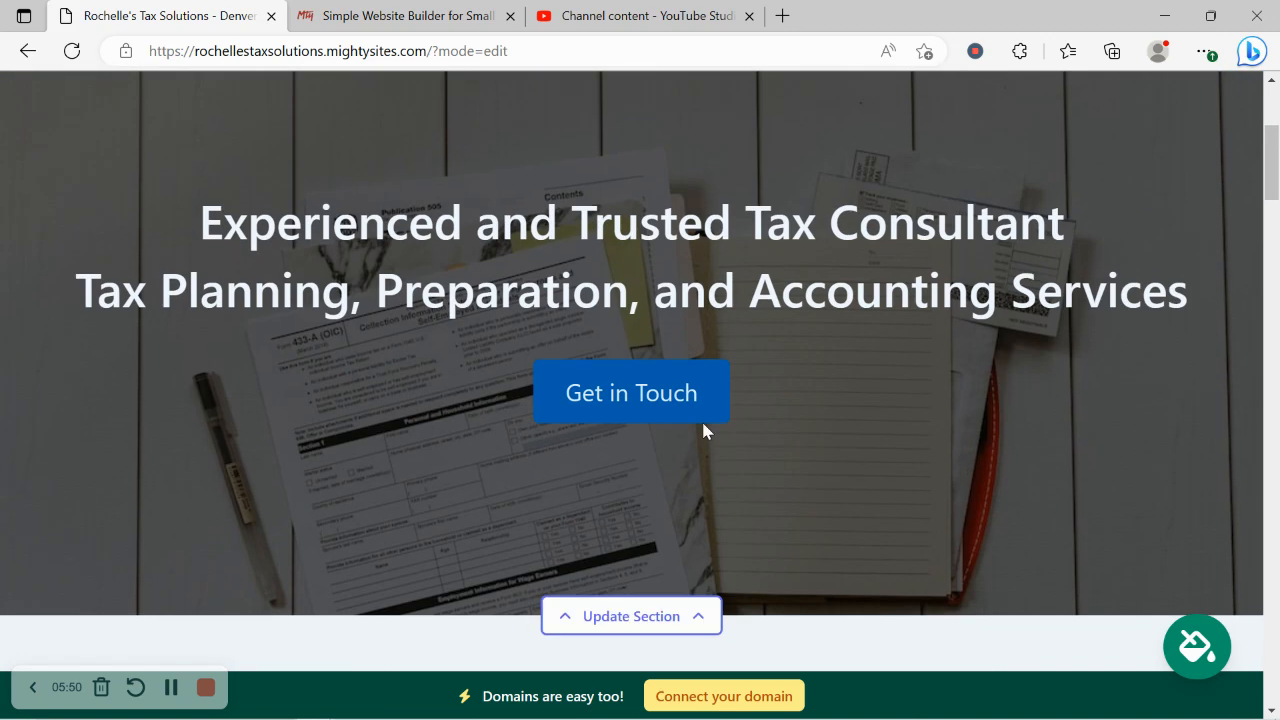
{"action": "scroll", "coordinate": [630, 440], "scroll_direction": "down", "scroll_amount": 12}
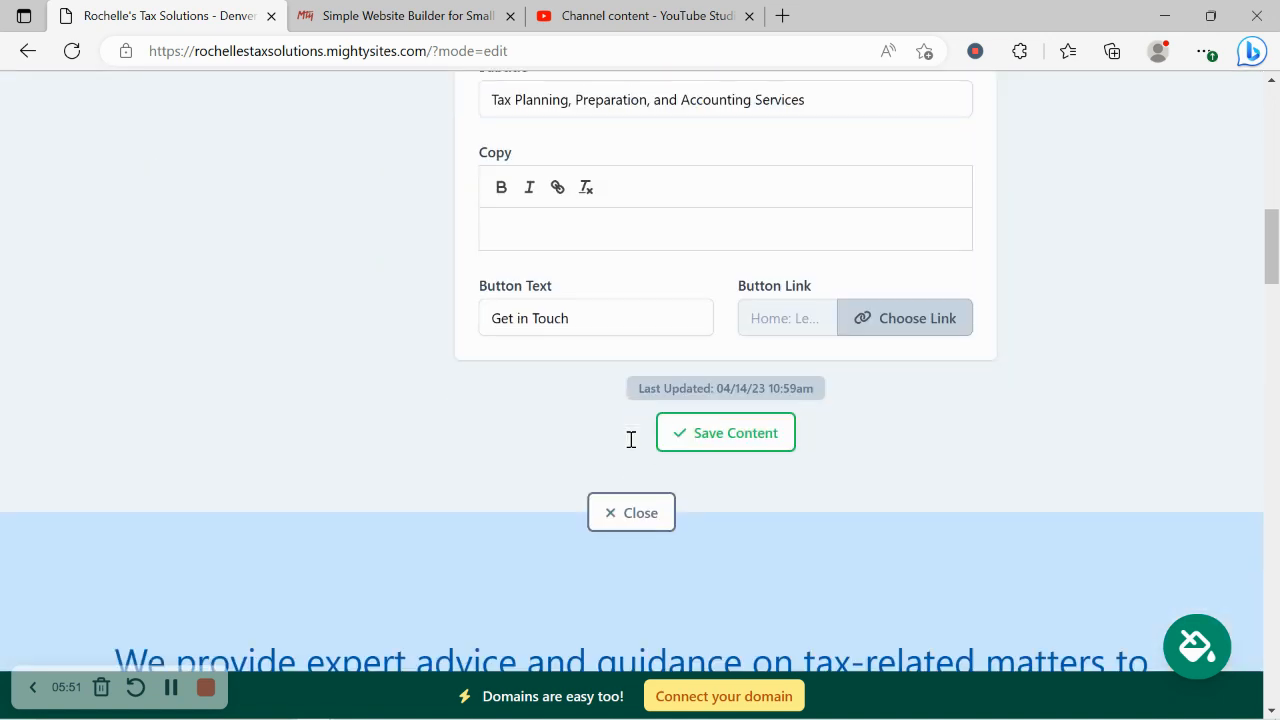
{"action": "triple_click", "coordinate": [660, 317]}
{"action": "type", "text": "Contact us Today!"}
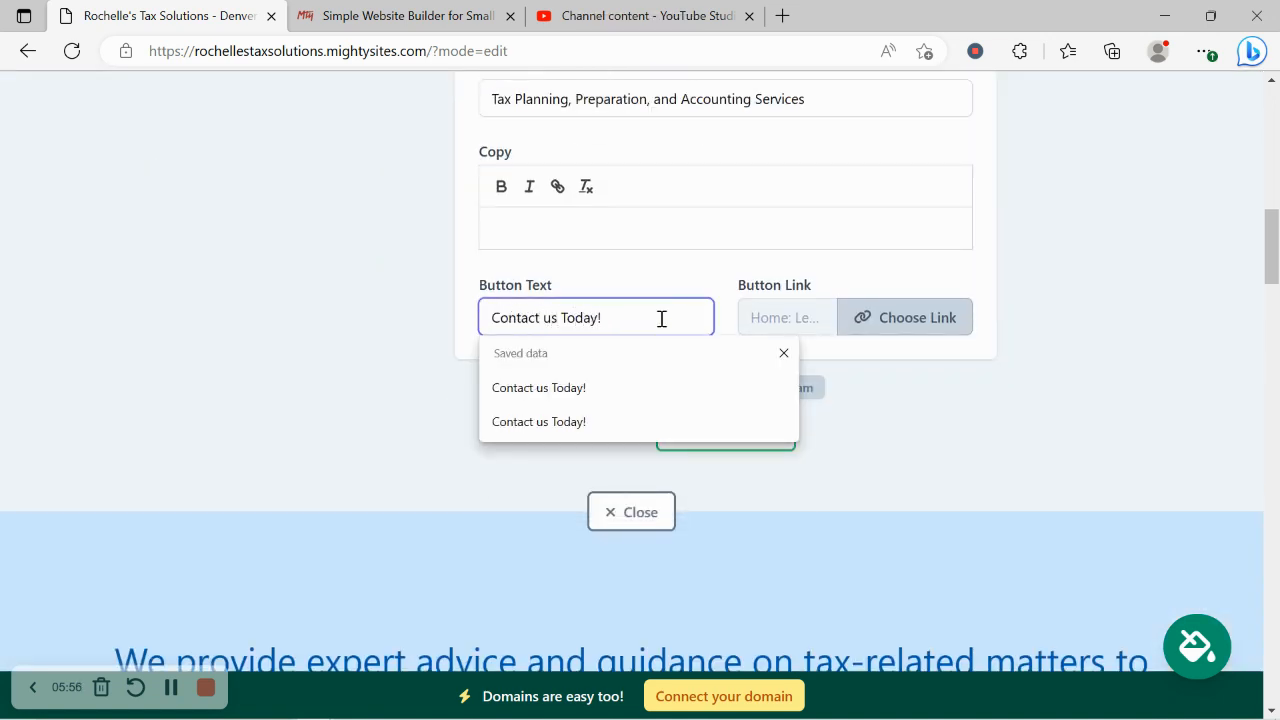
Step: Link the hero button to the Click to Email action and close the editor
{"action": "left_click", "coordinate": [880, 320]}
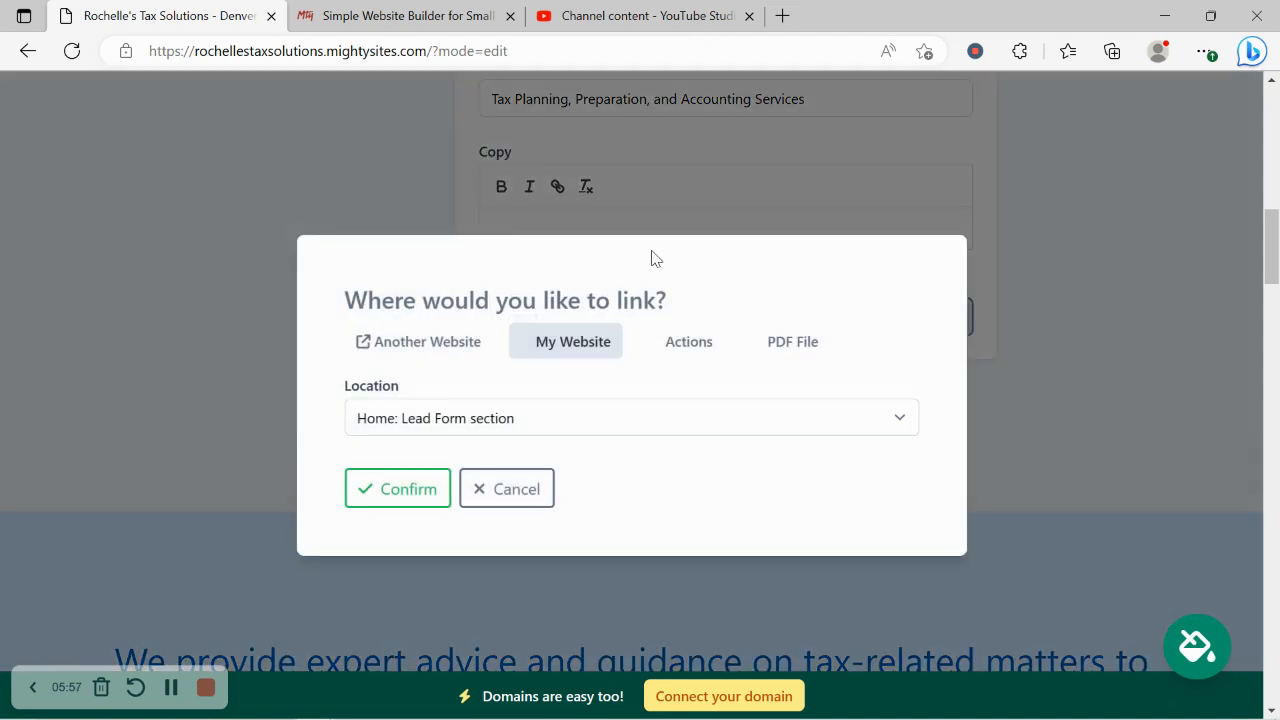
{"action": "left_click", "coordinate": [437, 338]}
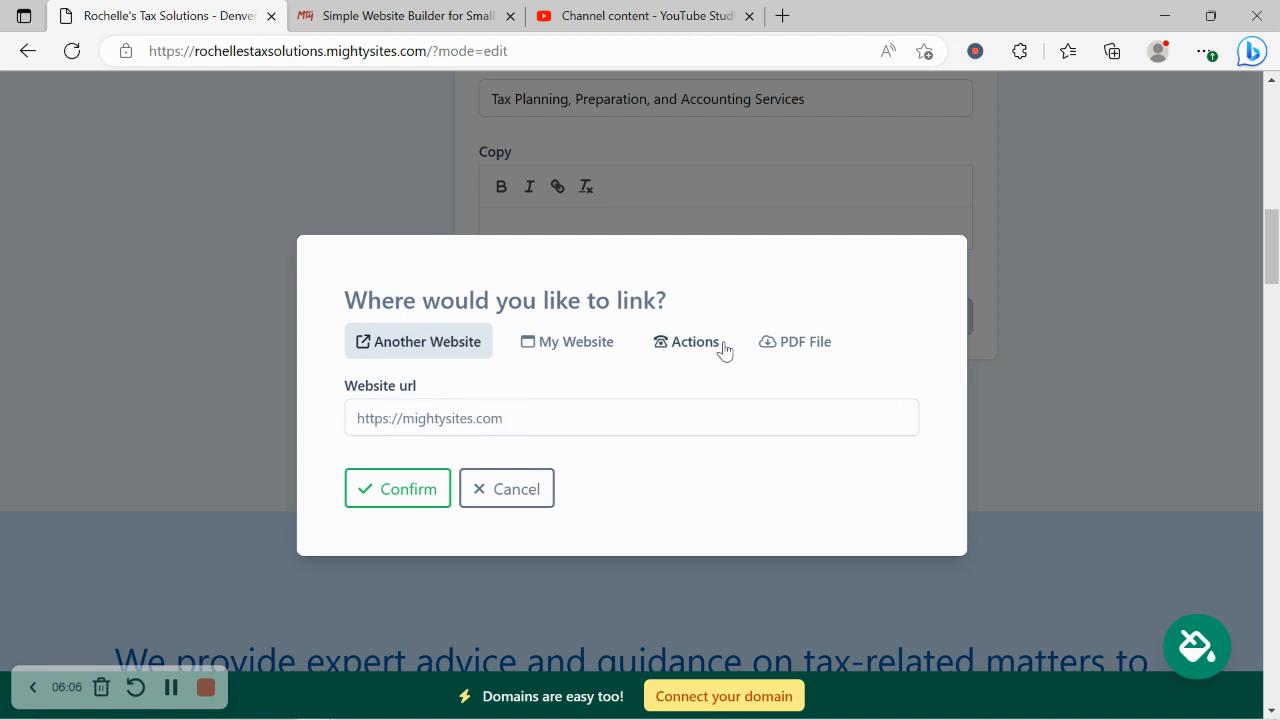
{"action": "left_click", "coordinate": [655, 343]}
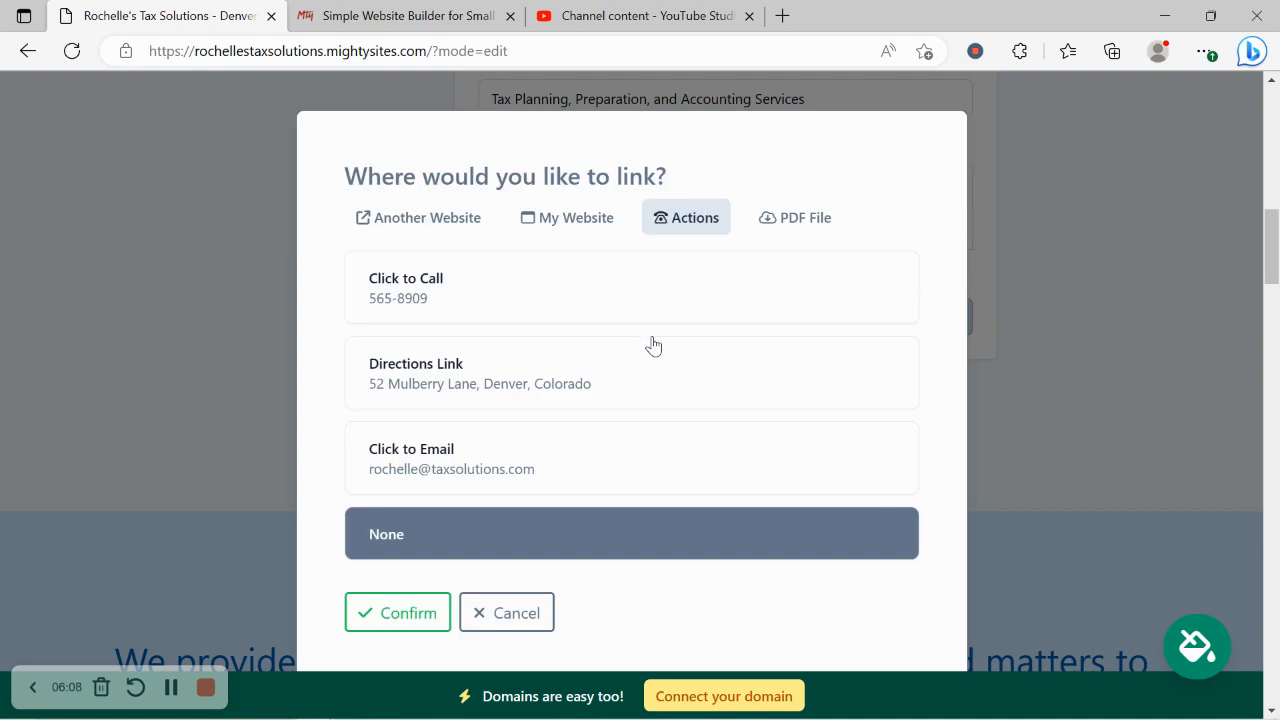
{"action": "left_click", "coordinate": [567, 446]}
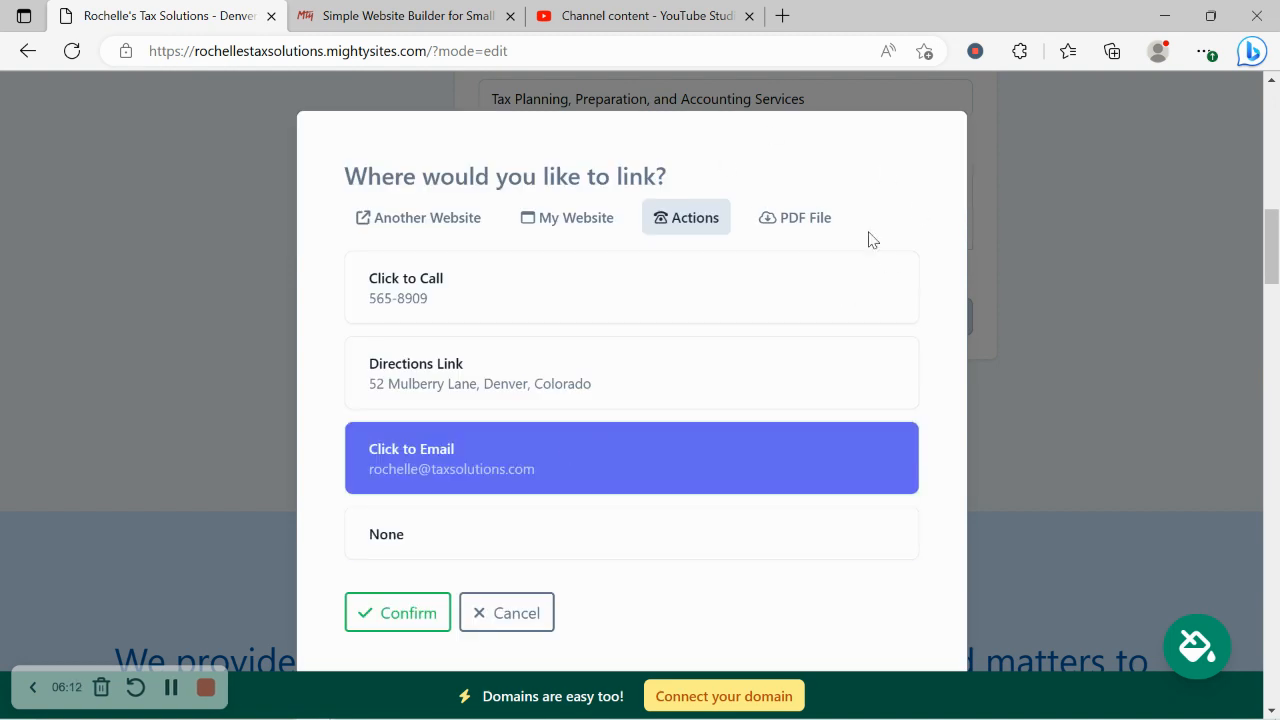
{"action": "left_click", "coordinate": [362, 610]}
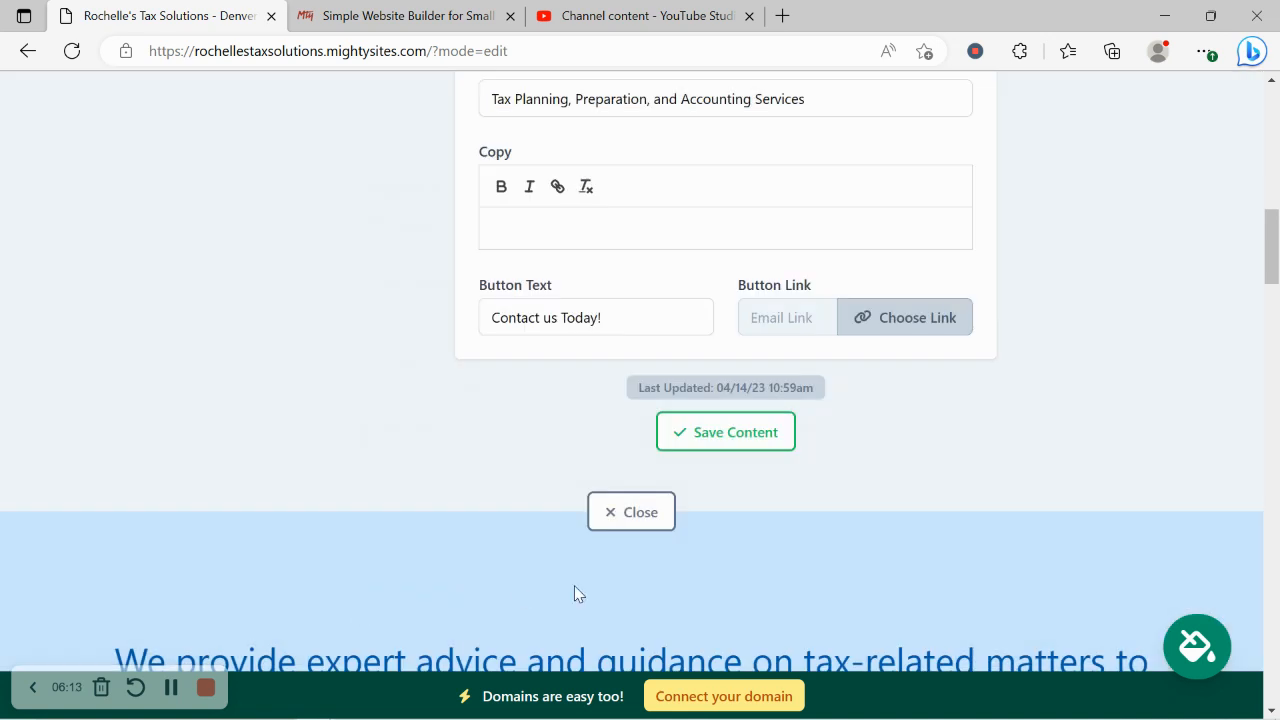
{"action": "left_click", "coordinate": [629, 508]}
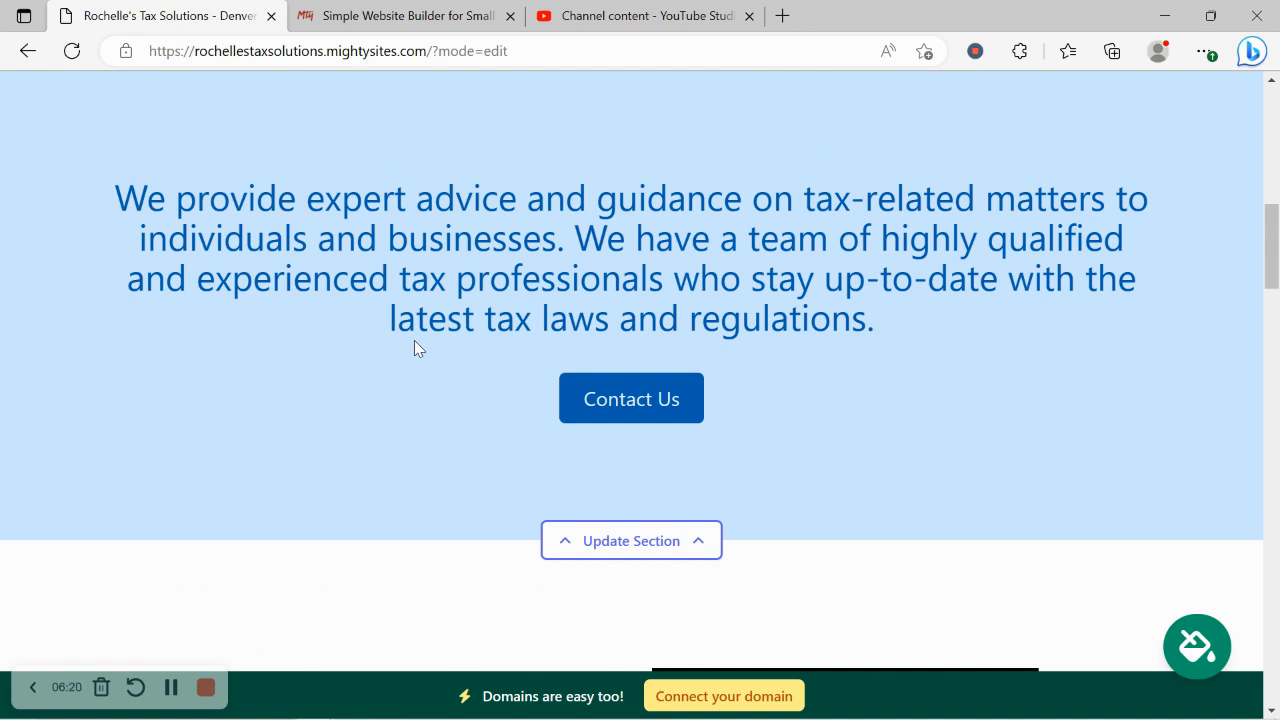
{"action": "scroll", "coordinate": [414, 340], "scroll_direction": "up", "scroll_amount": 1}
{"action": "left_click_drag", "start_coordinate": [126, 263], "coordinate": [905, 432]}
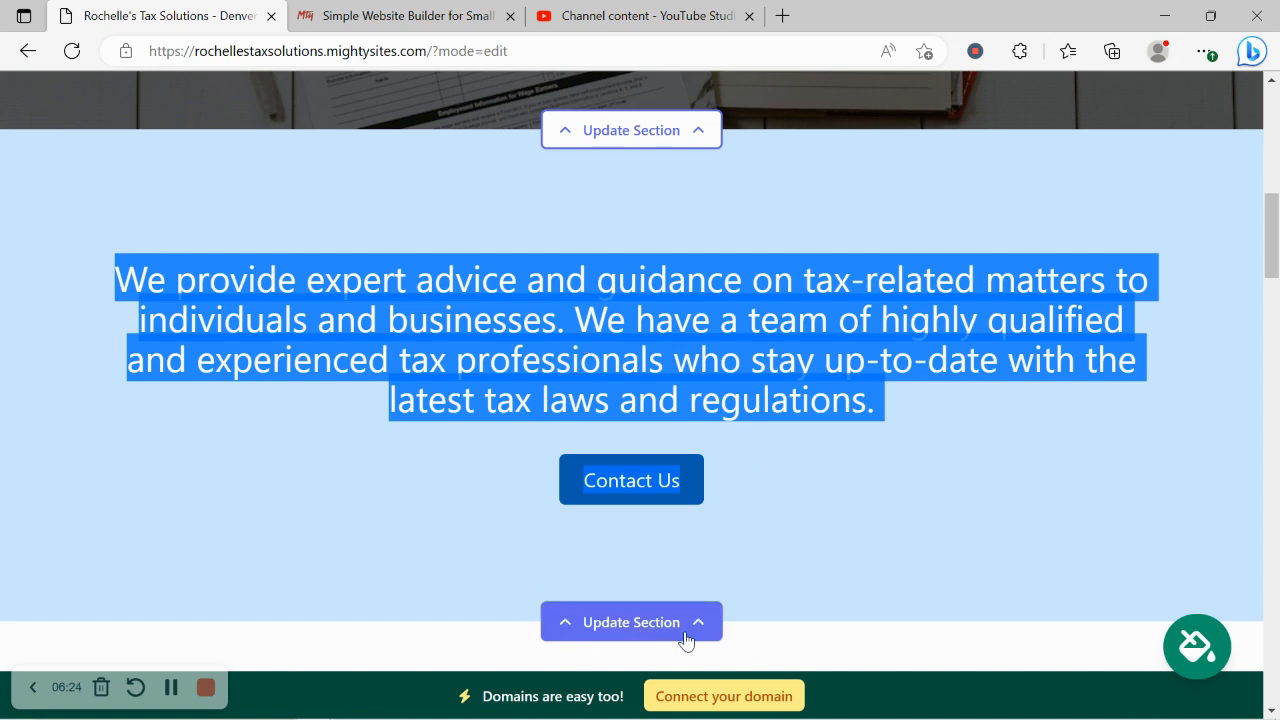
{"action": "left_click", "coordinate": [823, 521]}
{"action": "scroll", "coordinate": [823, 521], "scroll_direction": "down", "scroll_amount": 4}
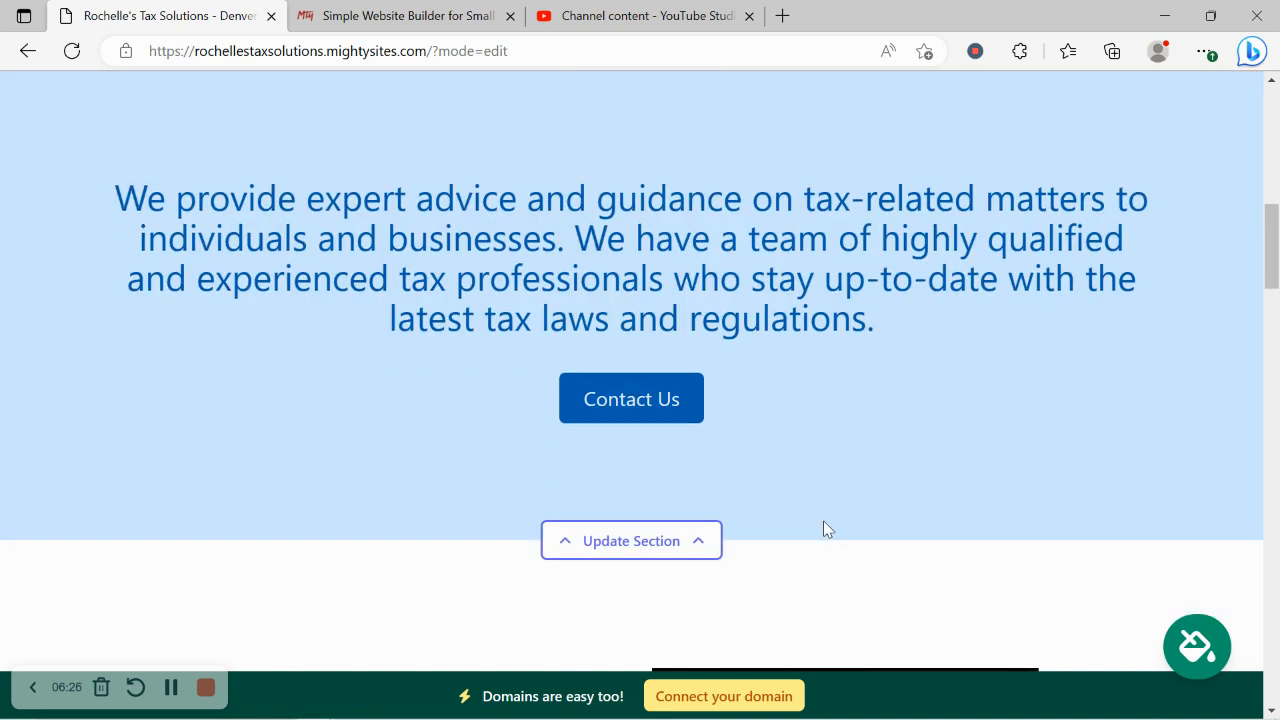
{"action": "scroll", "coordinate": [823, 528], "scroll_direction": "down", "scroll_amount": 2}
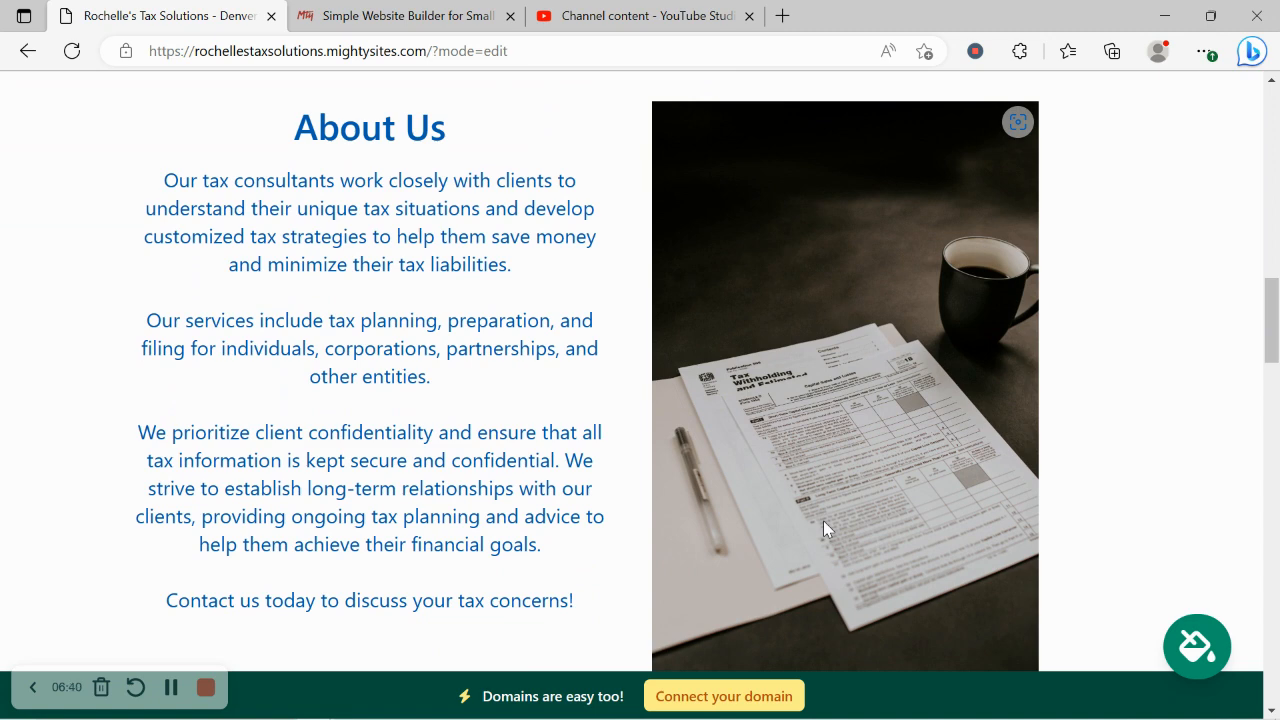
{"action": "left_click_drag", "start_coordinate": [614, 606], "coordinate": [263, 131]}
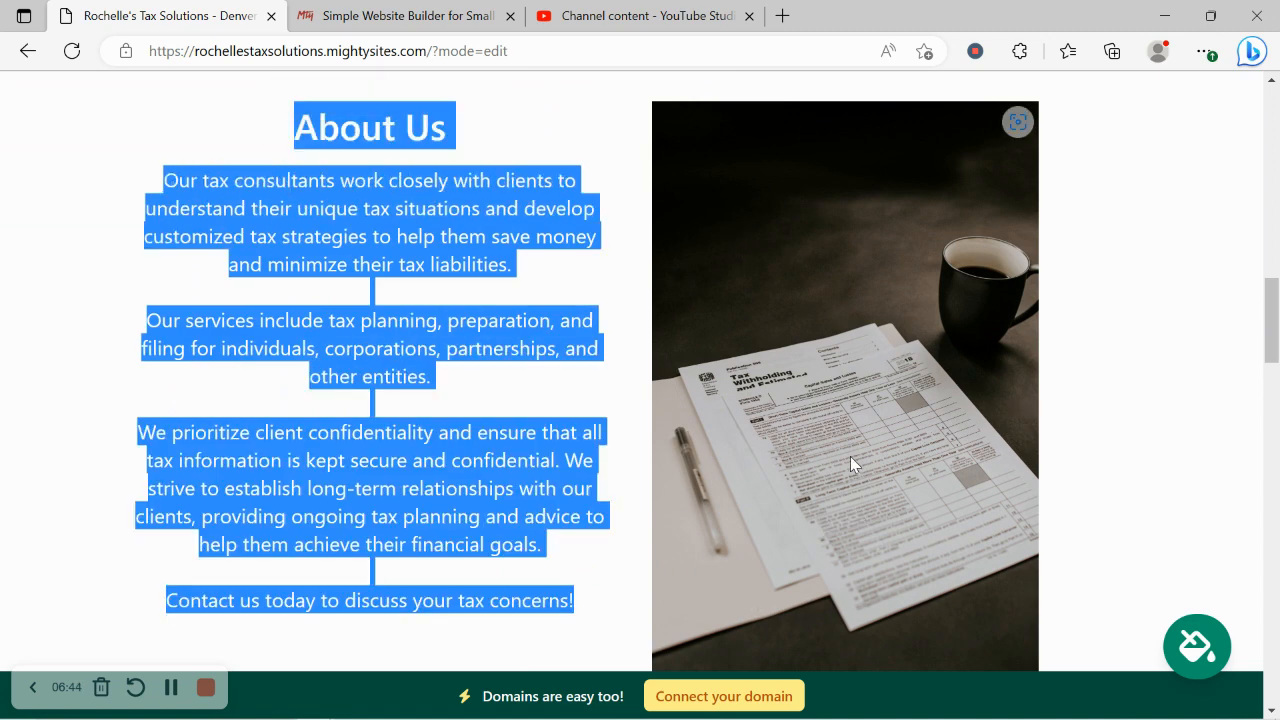
{"action": "left_click", "coordinate": [549, 360]}
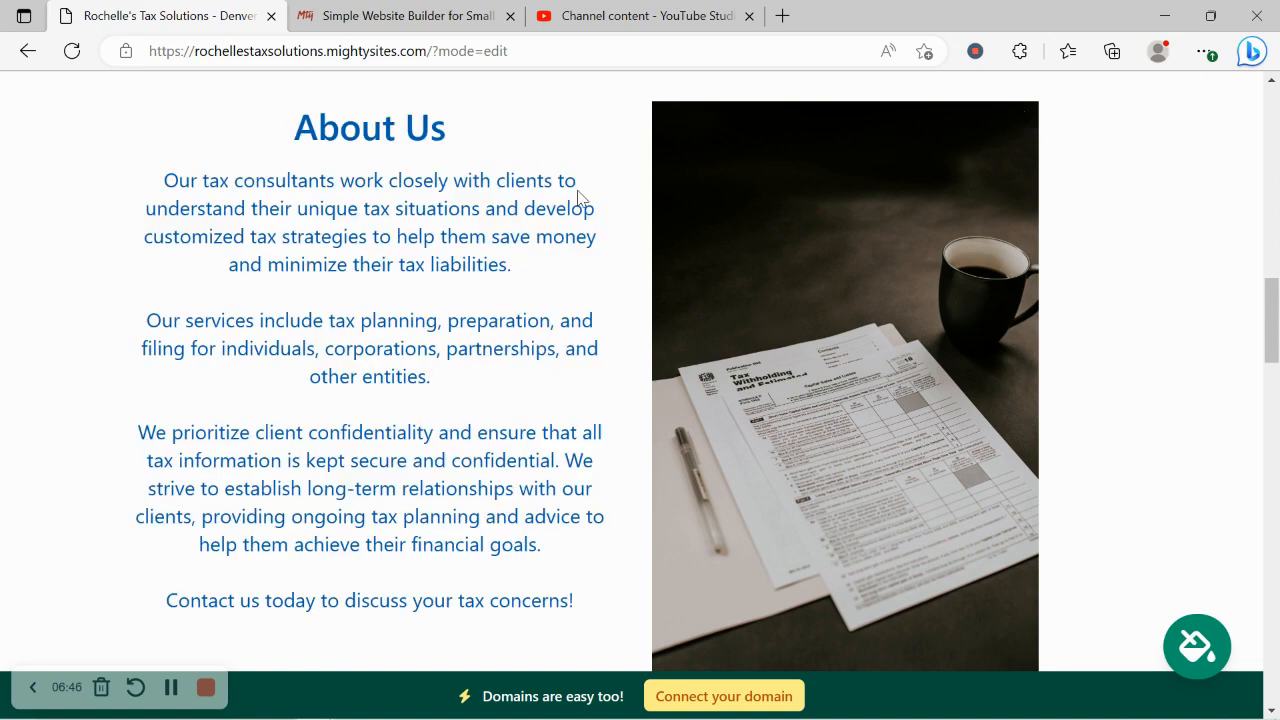
{"action": "scroll", "coordinate": [578, 198], "scroll_direction": "down", "scroll_amount": 5}
{"action": "scroll", "coordinate": [578, 198], "scroll_direction": "down", "scroll_amount": 5}
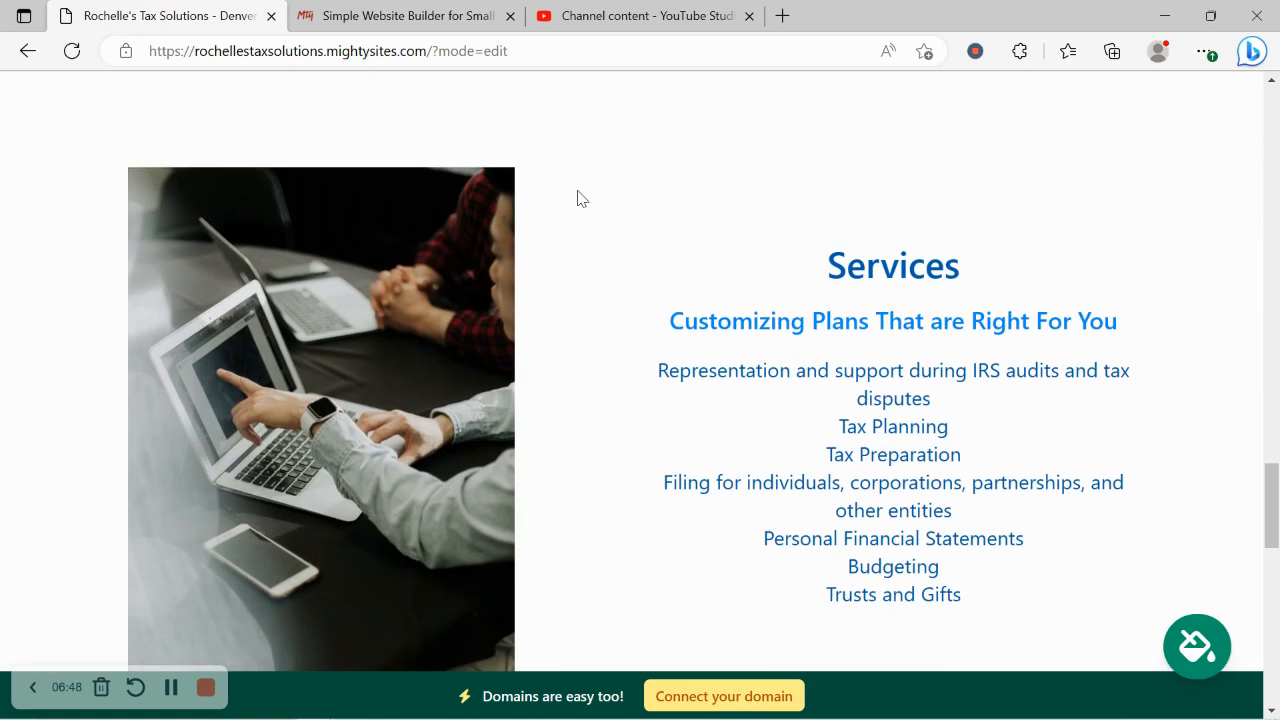
{"action": "scroll", "coordinate": [578, 198], "scroll_direction": "up", "scroll_amount": 1}
{"action": "scroll", "coordinate": [577, 198], "scroll_direction": "up", "scroll_amount": 1}
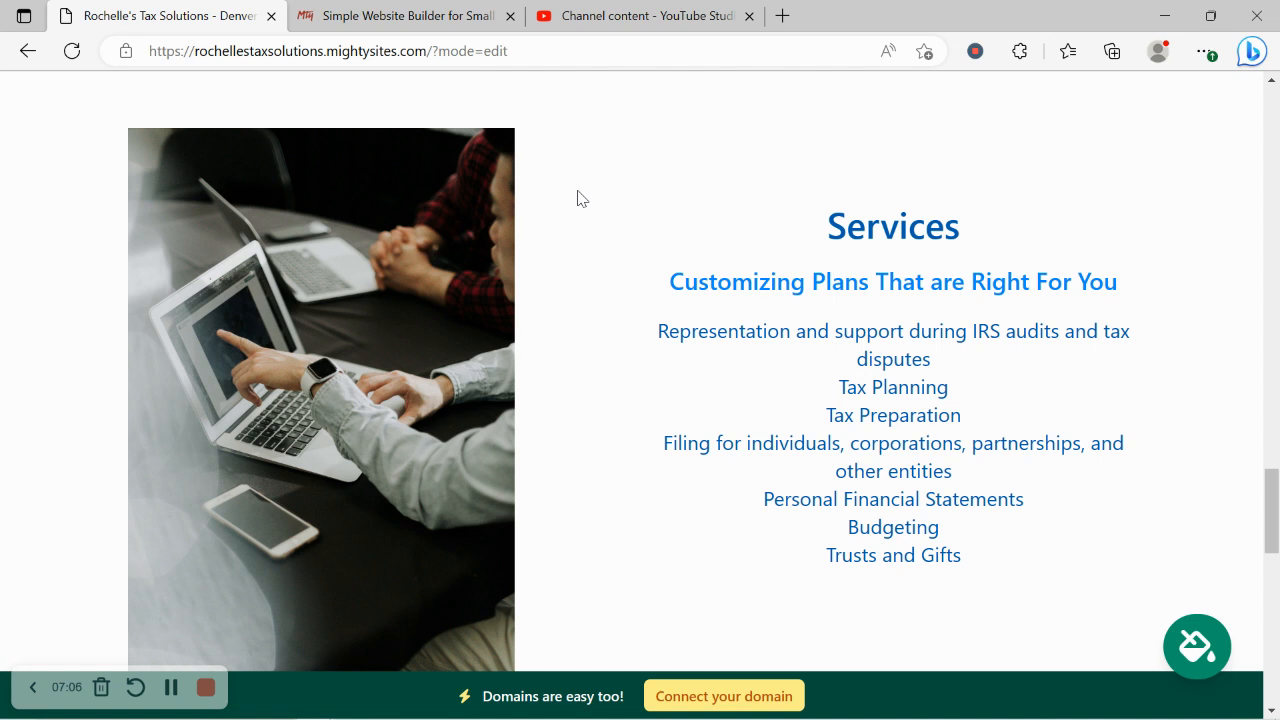
{"action": "scroll", "coordinate": [577, 198], "scroll_direction": "down", "scroll_amount": 2}
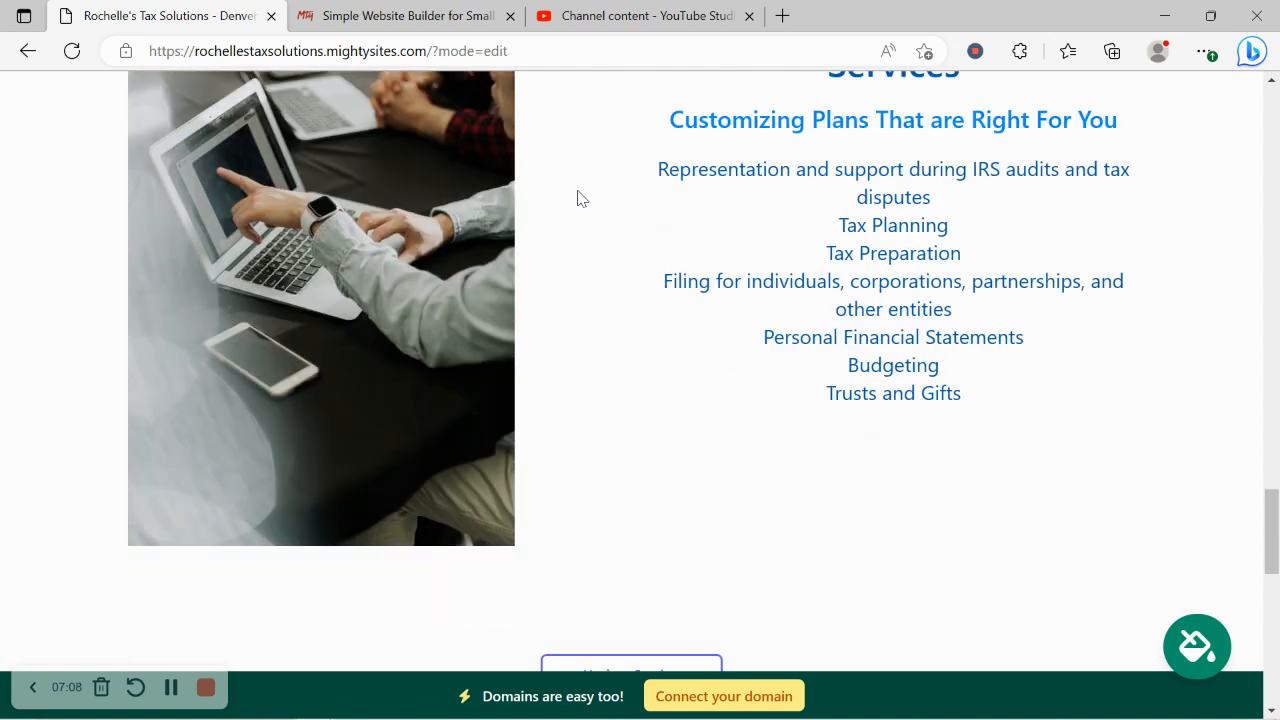
{"action": "scroll", "coordinate": [577, 198], "scroll_direction": "down", "scroll_amount": 7}
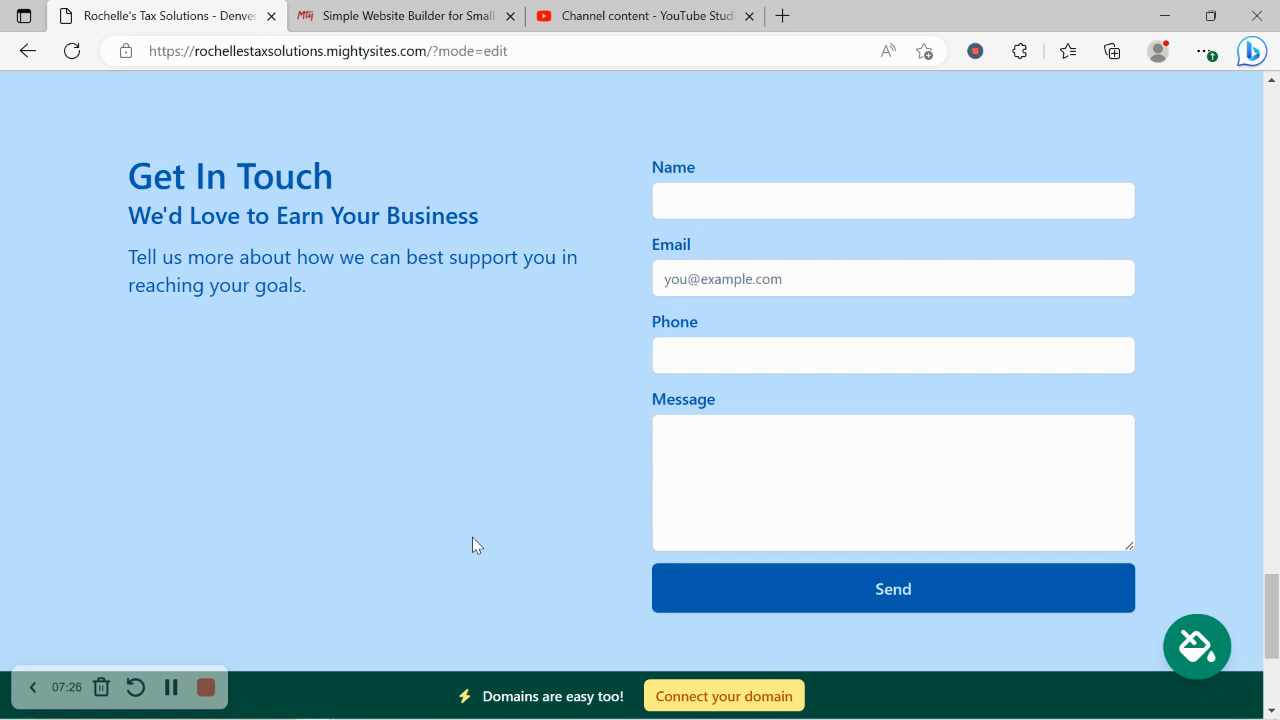
{"action": "scroll", "coordinate": [474, 541], "scroll_direction": "up", "scroll_amount": 4}
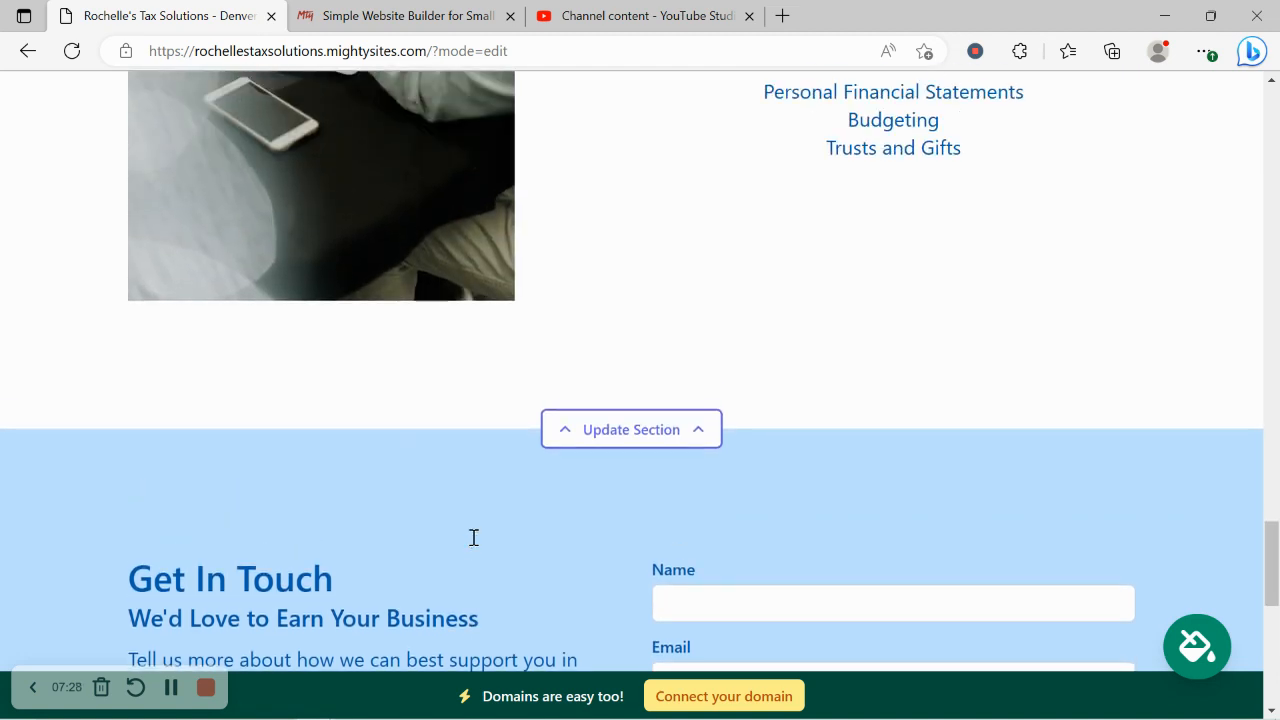
{"action": "scroll", "coordinate": [474, 538], "scroll_direction": "up", "scroll_amount": 4}
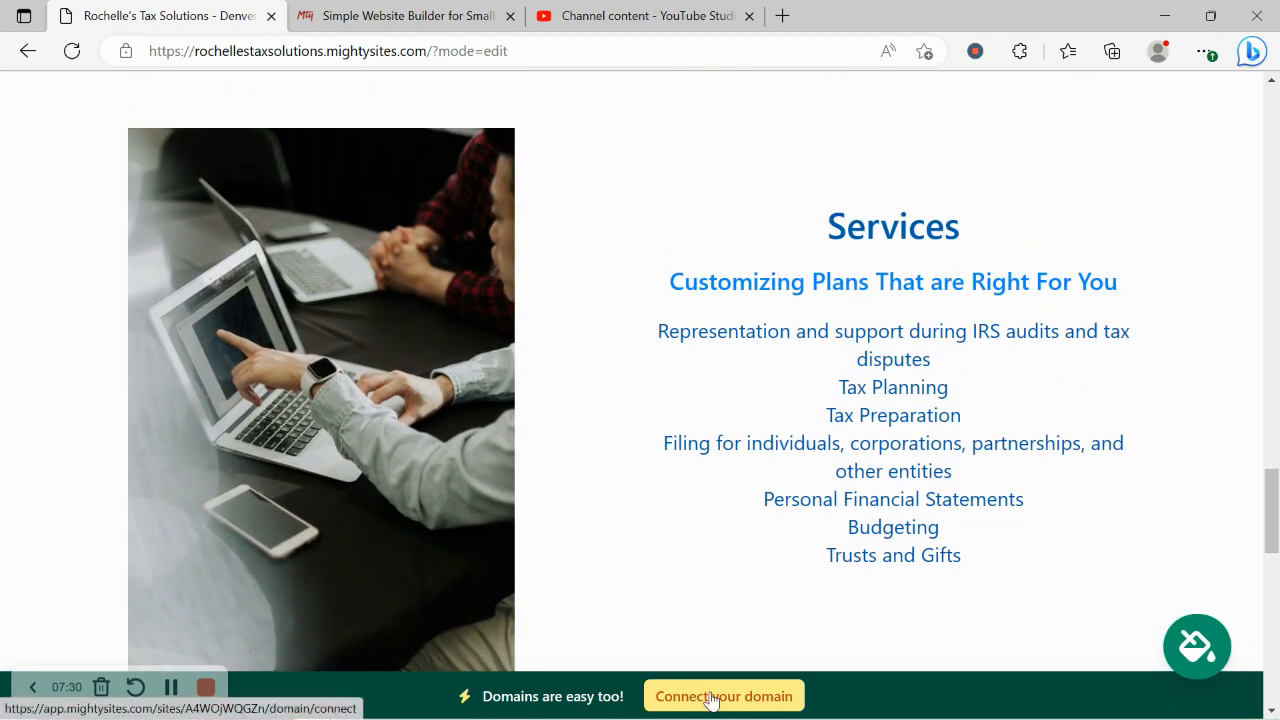
Step: Check the domain connection page, return to the dashboard, and open the live tax site
{"action": "left_click", "coordinate": [710, 697]}
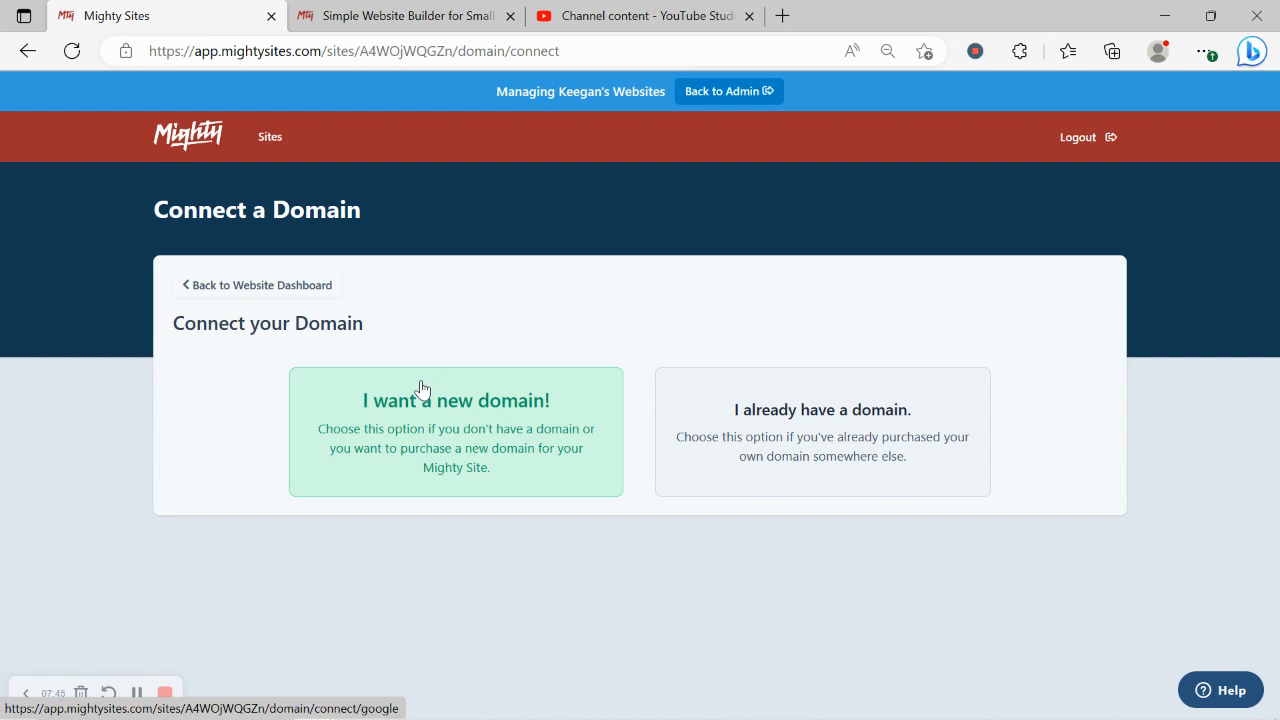
{"action": "left_click", "coordinate": [288, 292]}
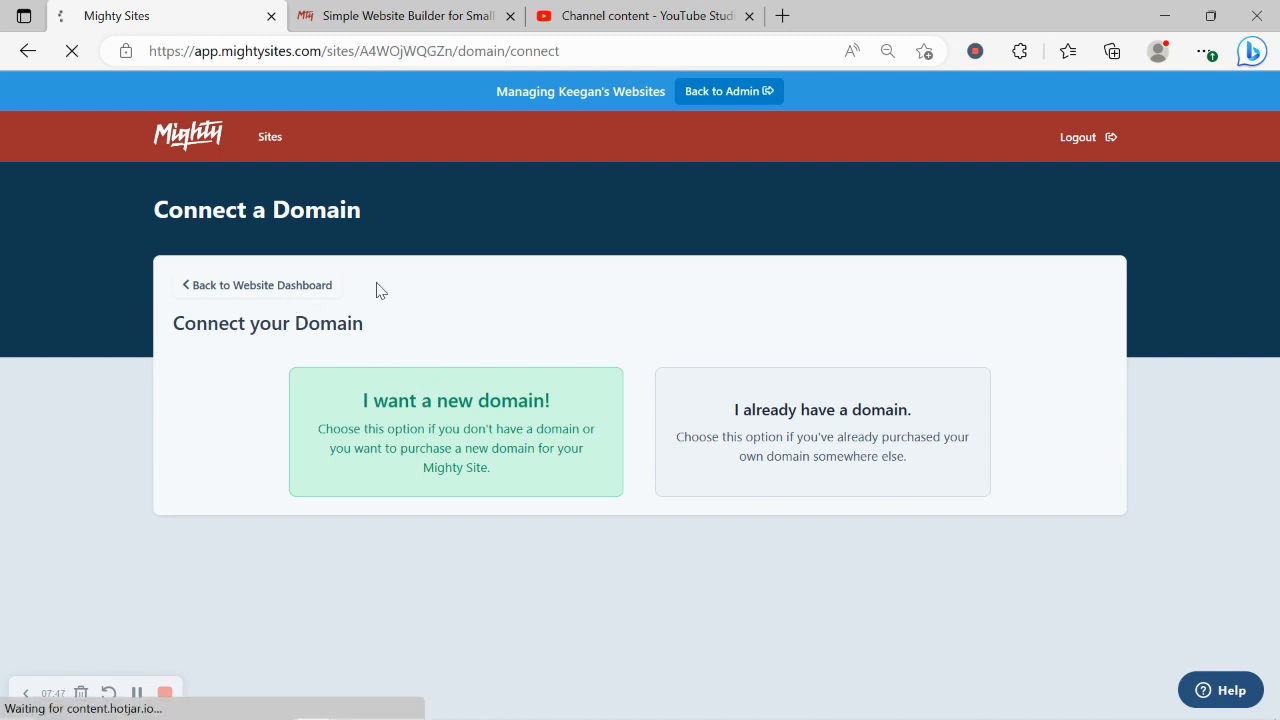
{"action": "scroll", "coordinate": [376, 290], "scroll_direction": "down", "scroll_amount": 1}
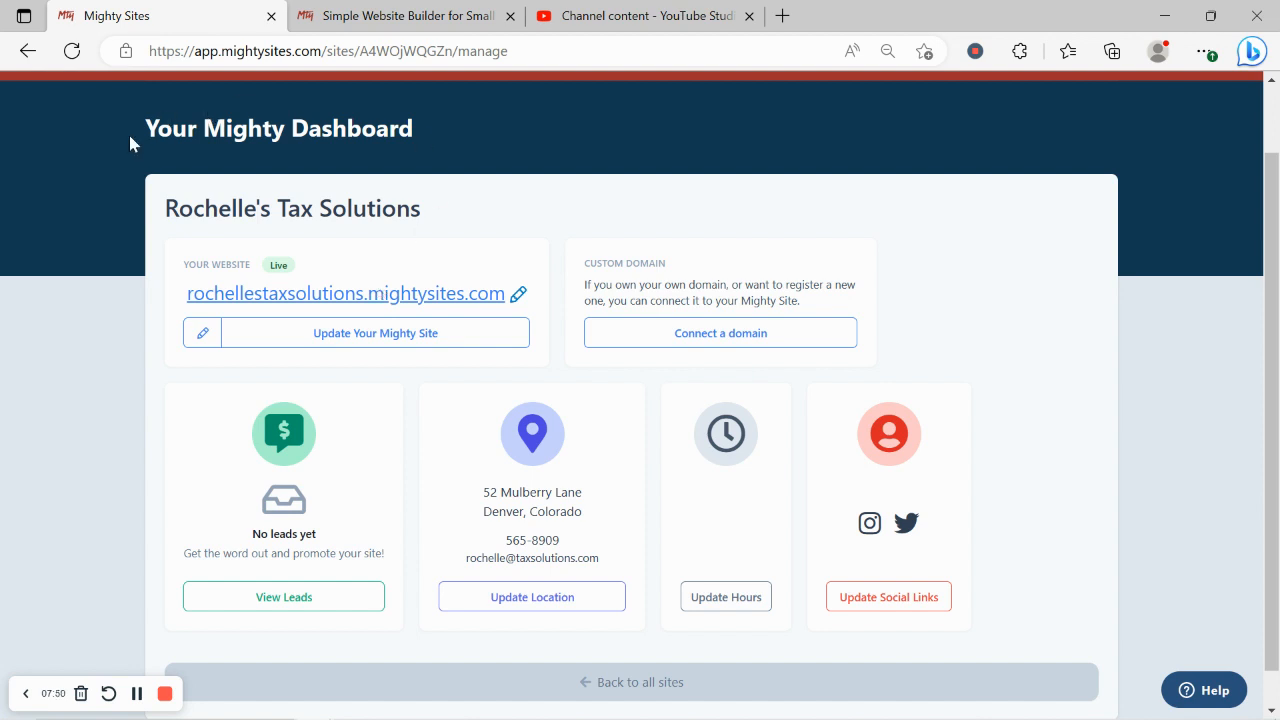
{"action": "left_click_drag", "start_coordinate": [128, 131], "coordinate": [494, 100]}
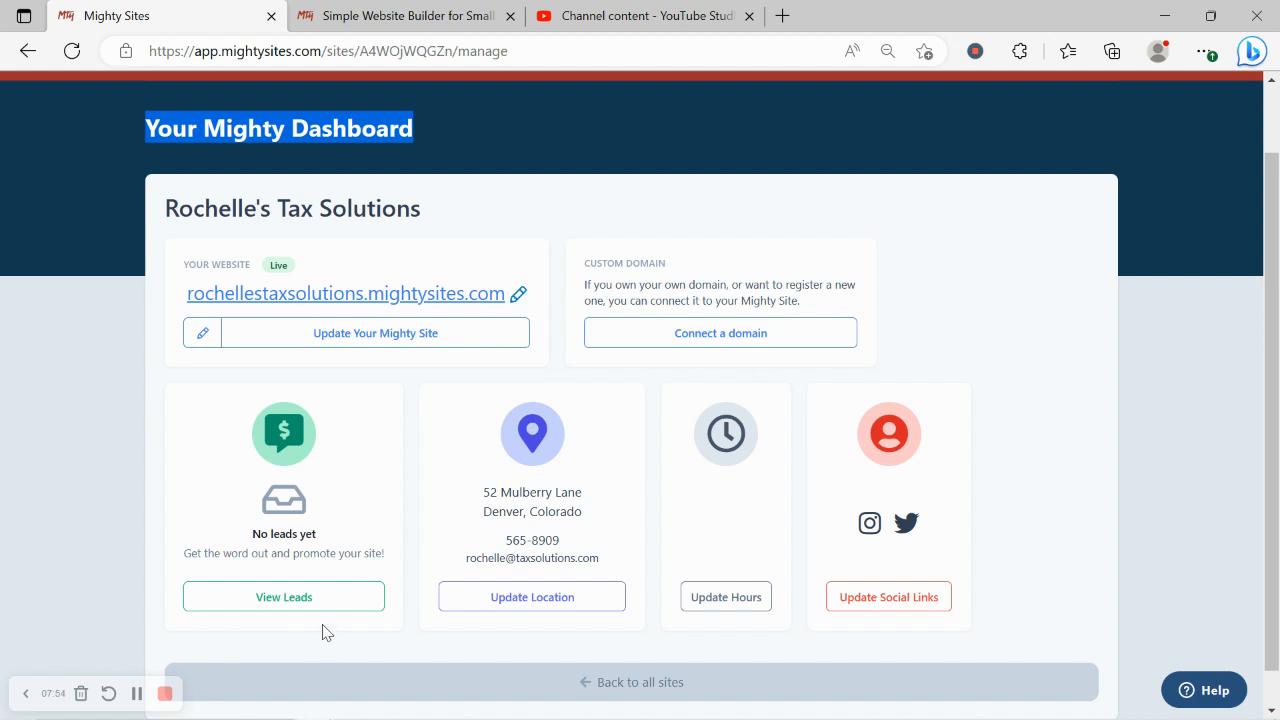
{"action": "left_click", "coordinate": [449, 302]}
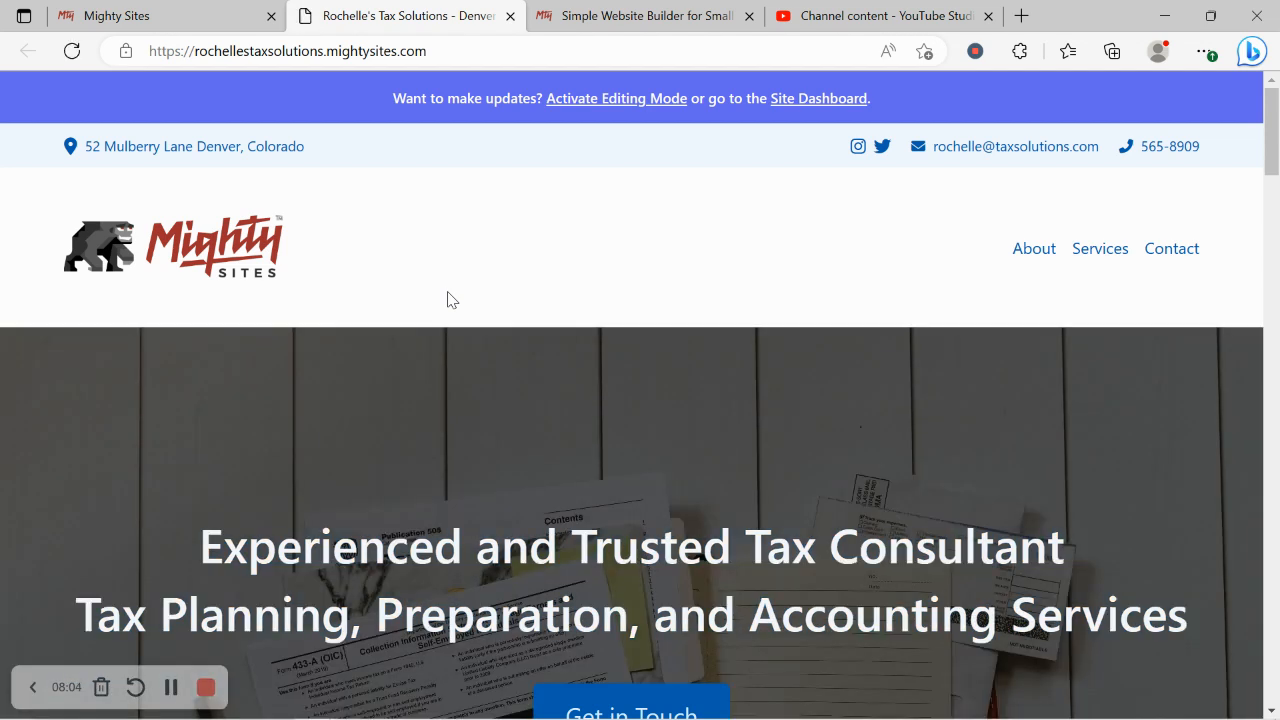
Step: Scroll the live tax site past the tax-forms hero and Contact Us banner to About Us
{"action": "scroll", "coordinate": [448, 298], "scroll_direction": "down", "scroll_amount": 2}
{"action": "scroll", "coordinate": [447, 291], "scroll_direction": "down", "scroll_amount": 8}
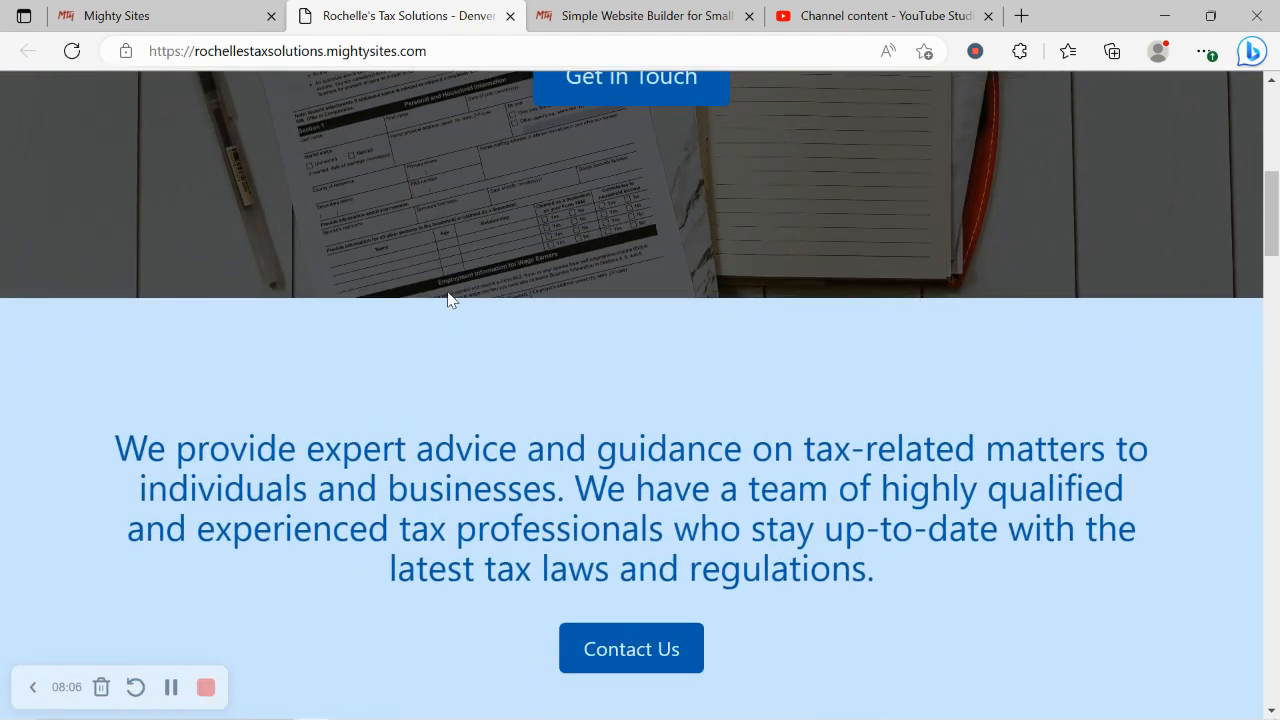
{"action": "scroll", "coordinate": [449, 292], "scroll_direction": "down", "scroll_amount": 6}
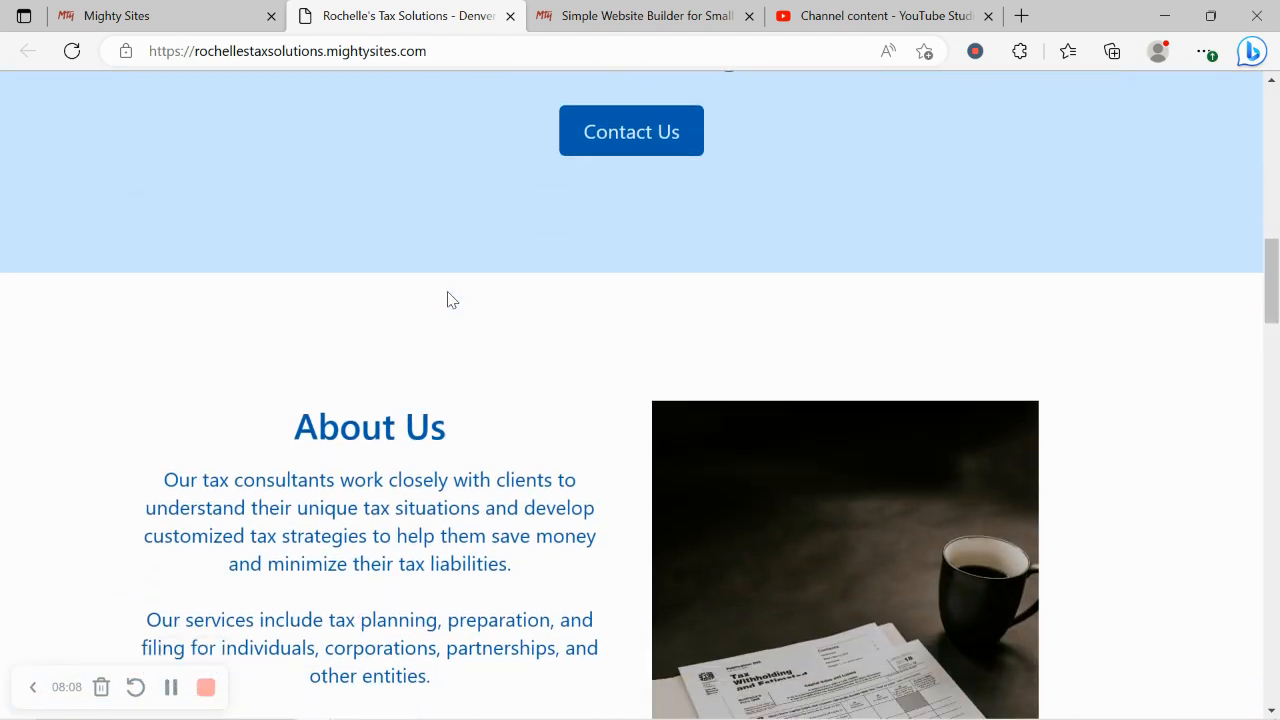